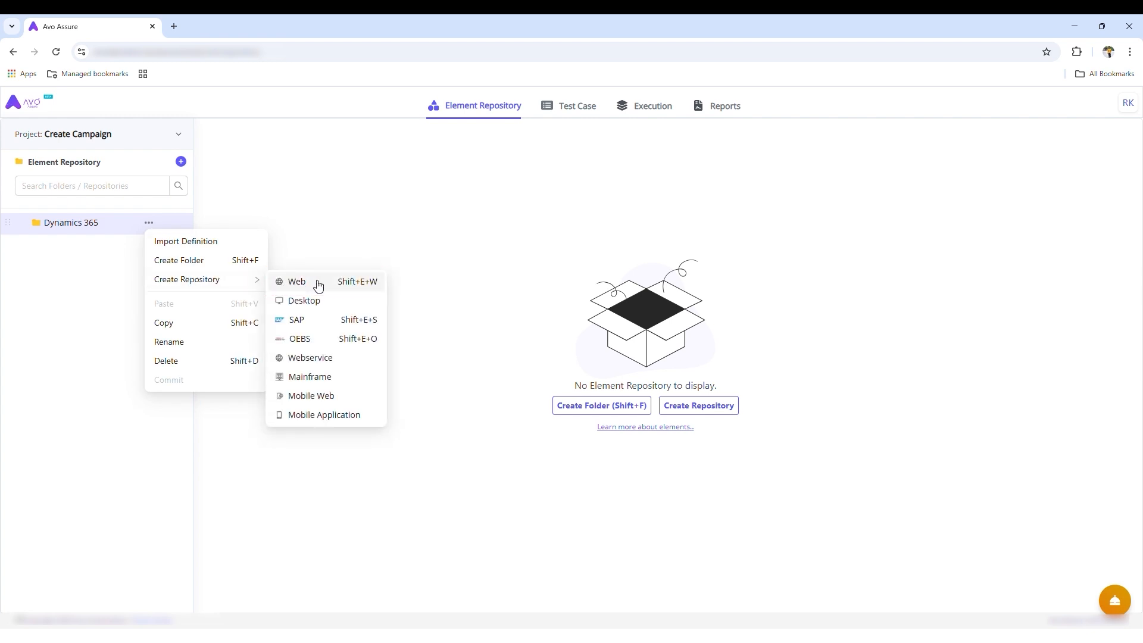
- Create a web repository named "Launch Dynamics" in the Dynamics 365 folder
{"action": "left_click", "coordinate": [318, 285]}
{"action": "key", "text": "BackSpace"}
{"action": "key", "text": "BackSpace"}
{"action": "key", "text": "BackSpace"}
{"action": "key", "text": "BackSpace"}
{"action": "key", "text": "BackSpace"}
{"action": "key", "text": "BackSpace"}
{"action": "key", "text": "BackSpace"}
{"action": "key", "text": "BackSpace"}
{"action": "key", "text": "BackSpace"}
{"action": "key", "text": "BackSpace"}
{"action": "key", "text": "BackSpace"}
{"action": "key", "text": "BackSpace"}
{"action": "key", "text": "BackSpace"}
{"action": "key", "text": "BackSpace"}
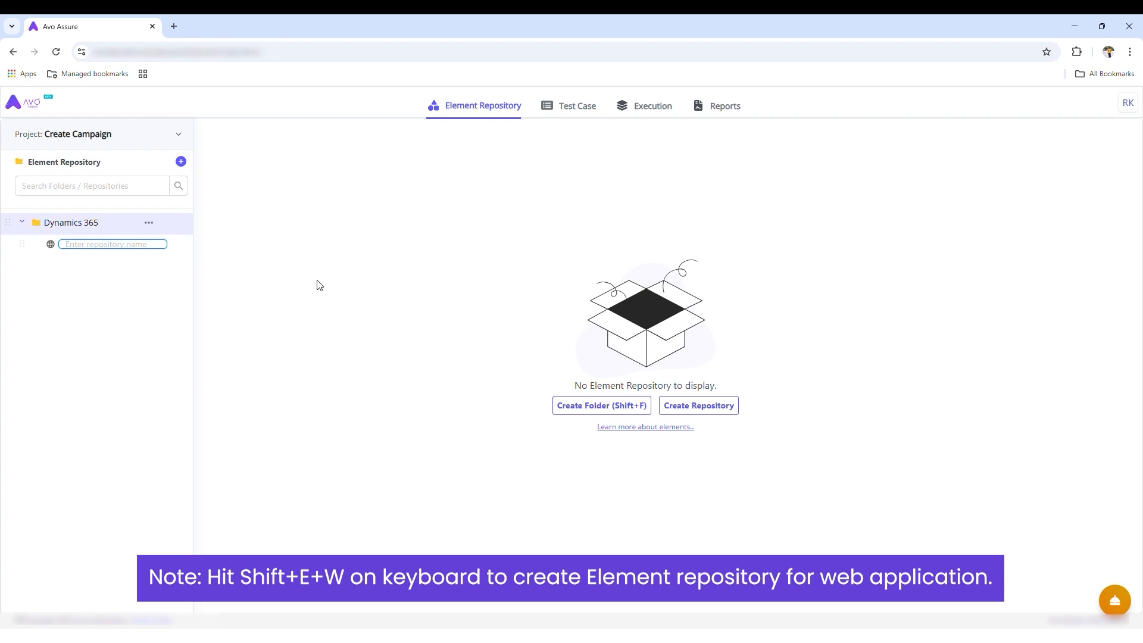
{"action": "type", "text": "Launch Dynamics"}
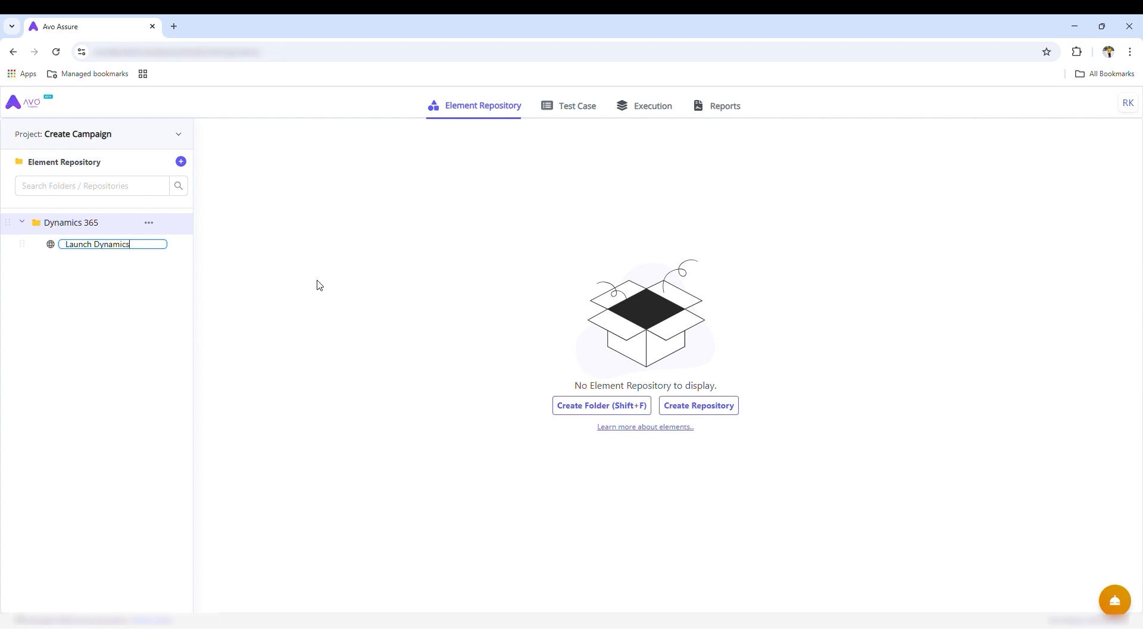
{"action": "key", "text": "Return"}
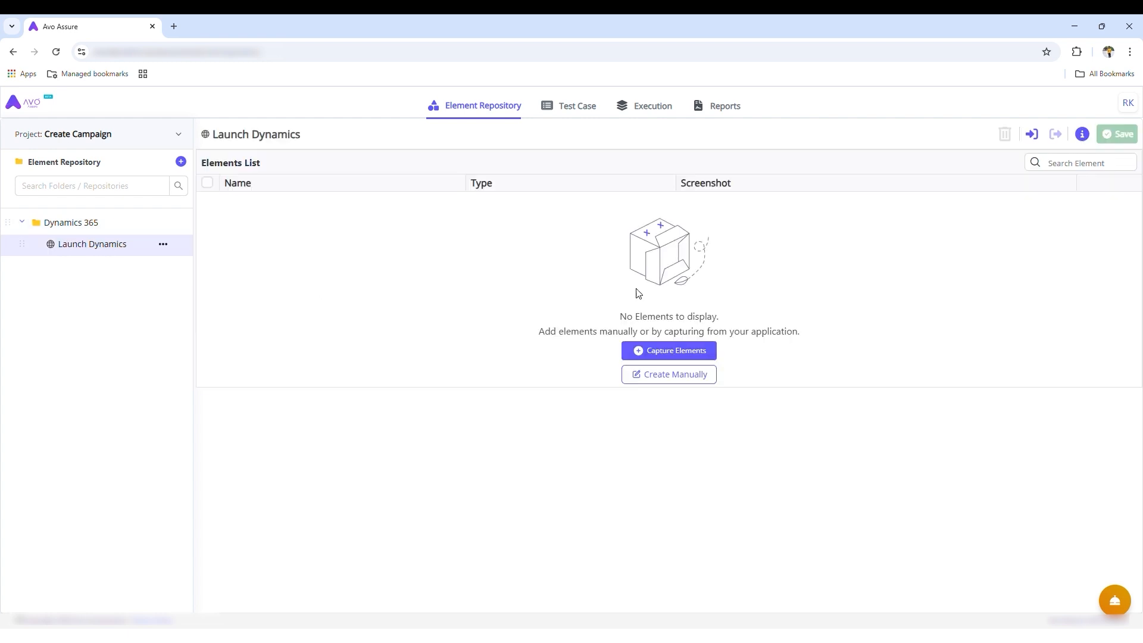
- Launch element capture for the Launch Dynamics repository using Microsoft Edge
{"action": "left_click", "coordinate": [690, 354]}
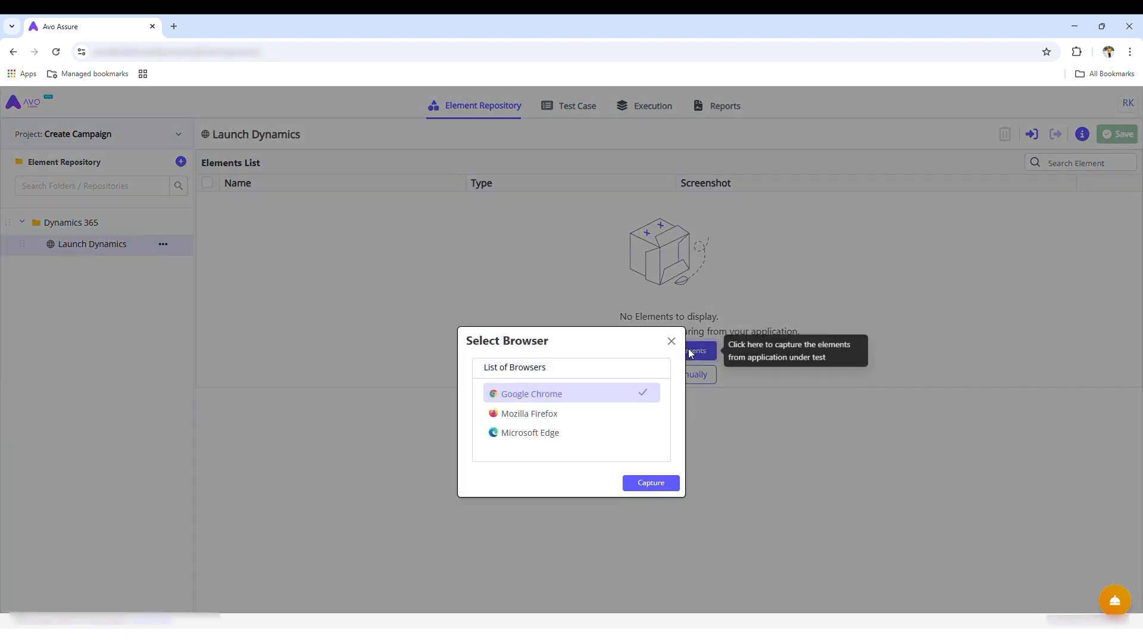
{"action": "left_click", "coordinate": [547, 436]}
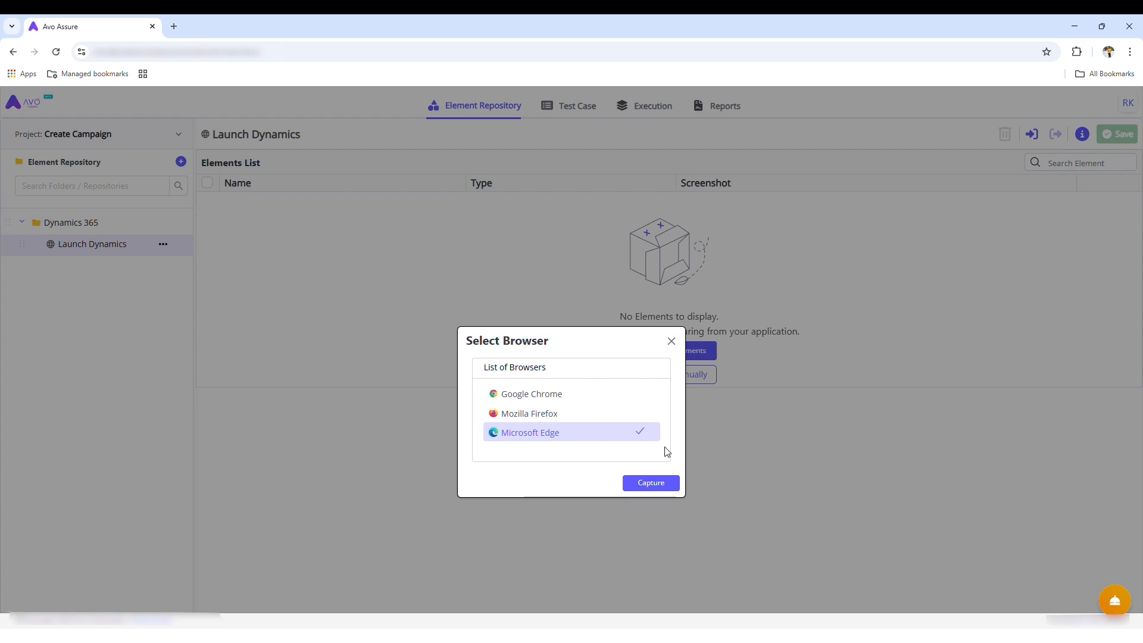
{"action": "left_click", "coordinate": [650, 485]}
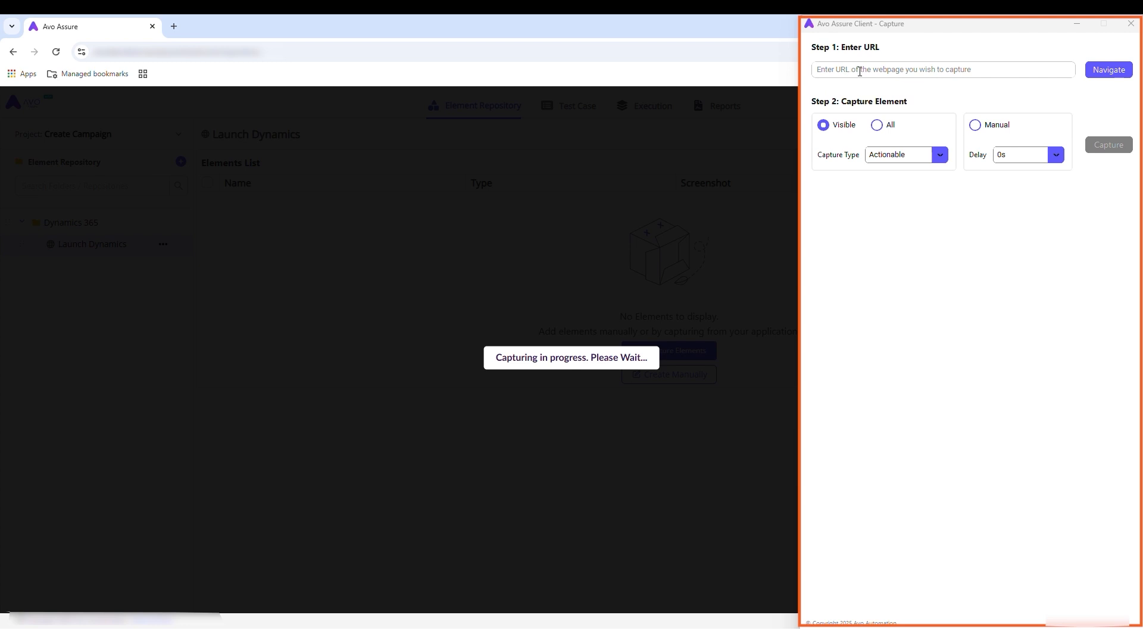
{"action": "left_click", "coordinate": [859, 72]}
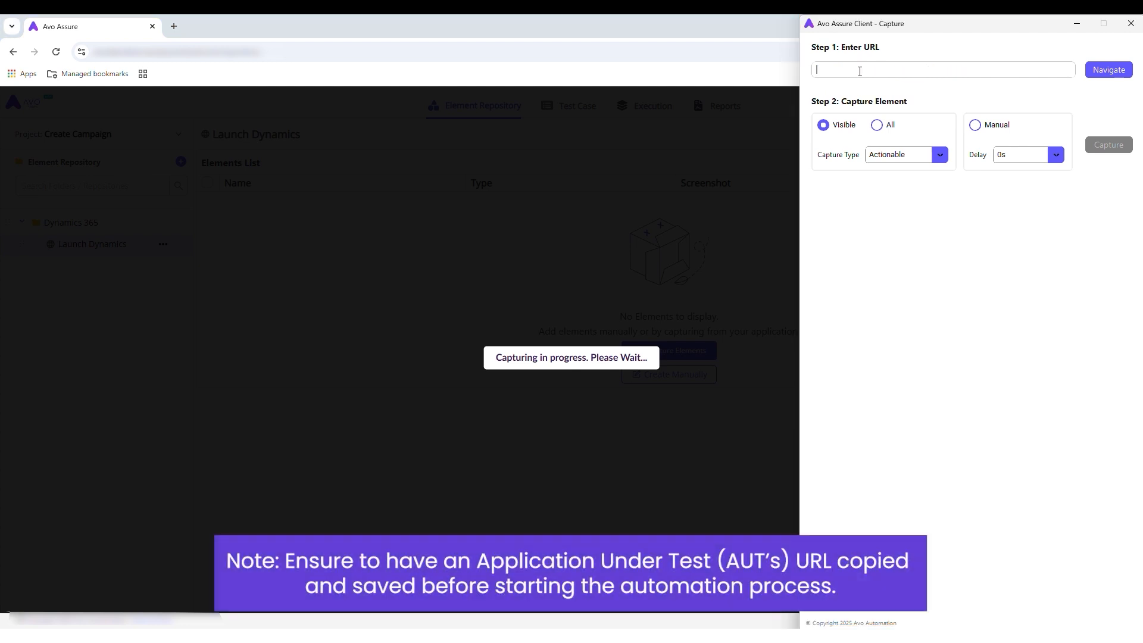
{"action": "key", "text": "super+v"}
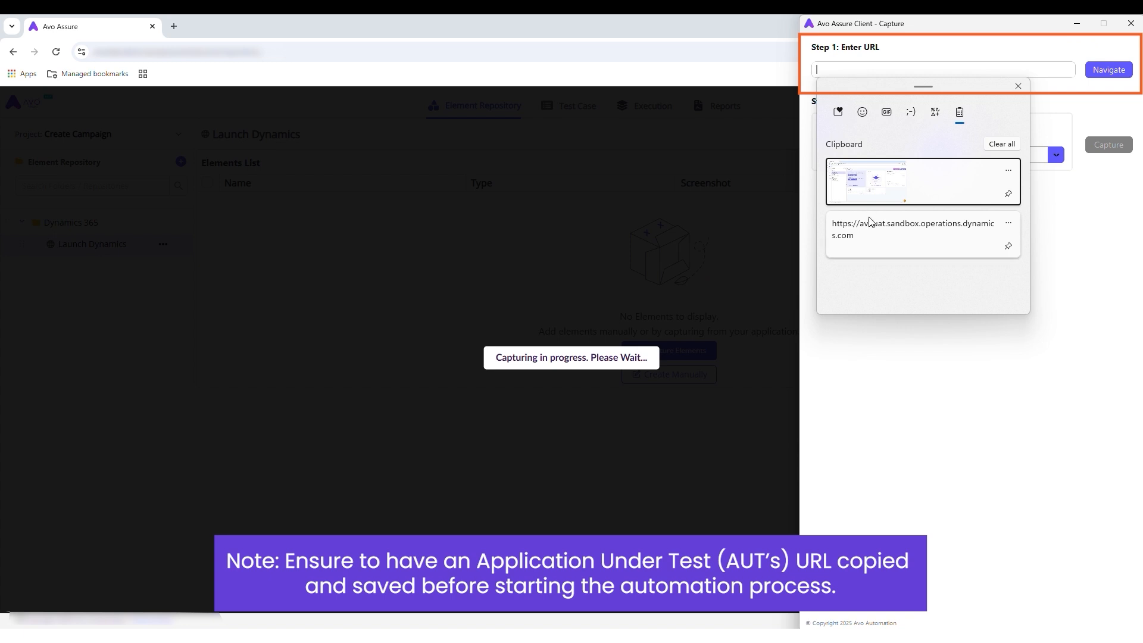
{"action": "left_click", "coordinate": [871, 237]}
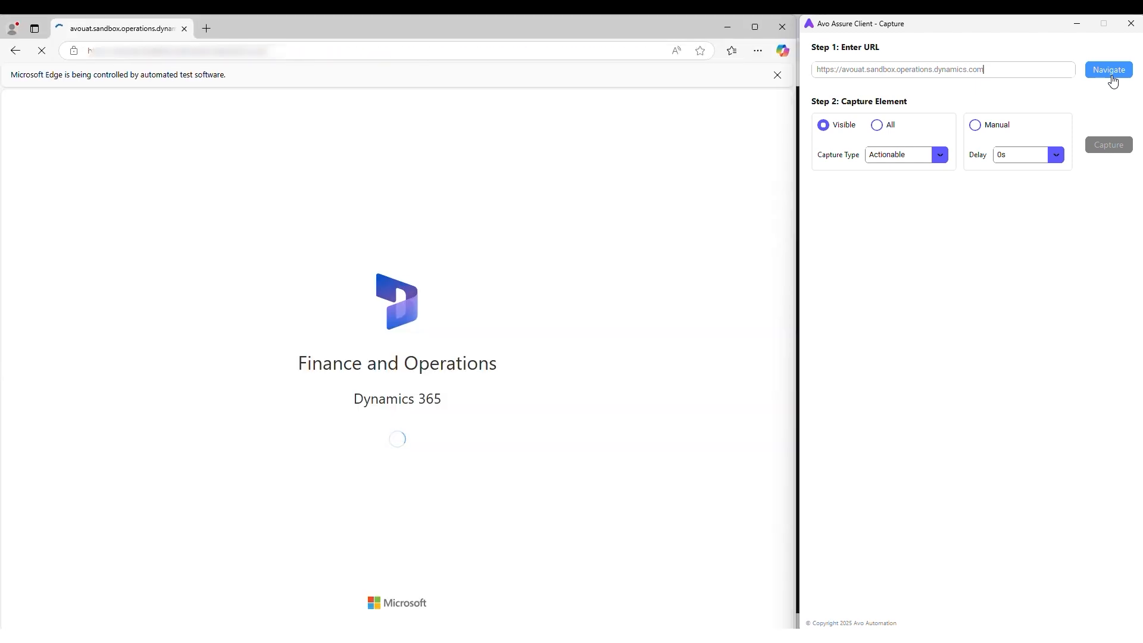
- Capture the Modules element from the Finance and Operations navigation pane in Manual mode, and stop capturing
{"action": "left_click", "coordinate": [975, 126]}
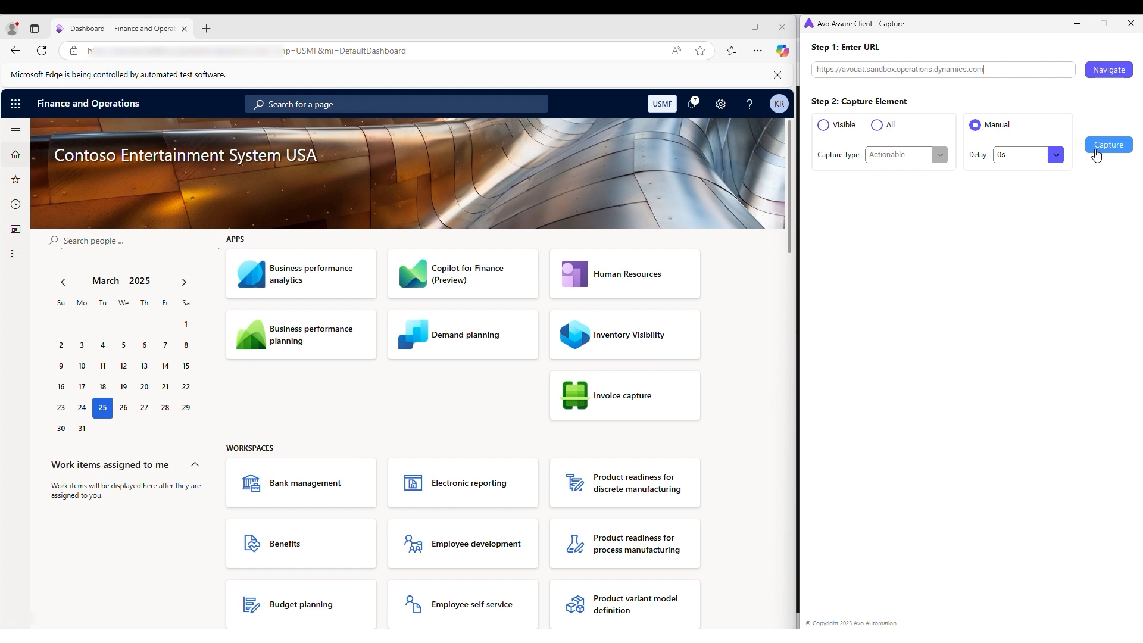
{"action": "left_click", "coordinate": [1097, 150]}
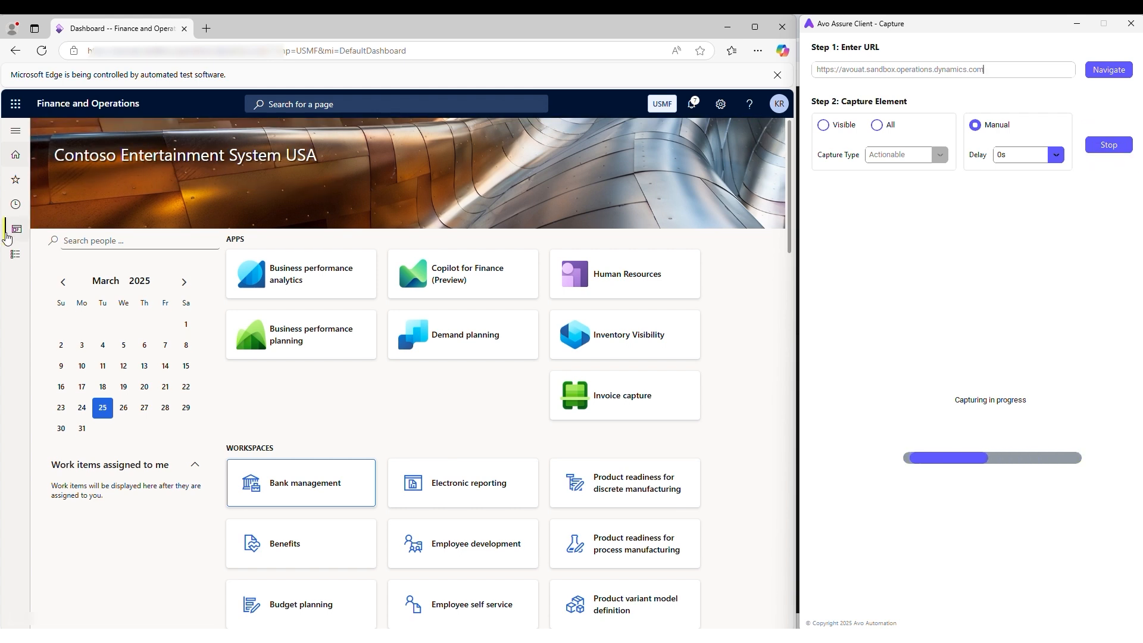
{"action": "left_click", "coordinate": [15, 261]}
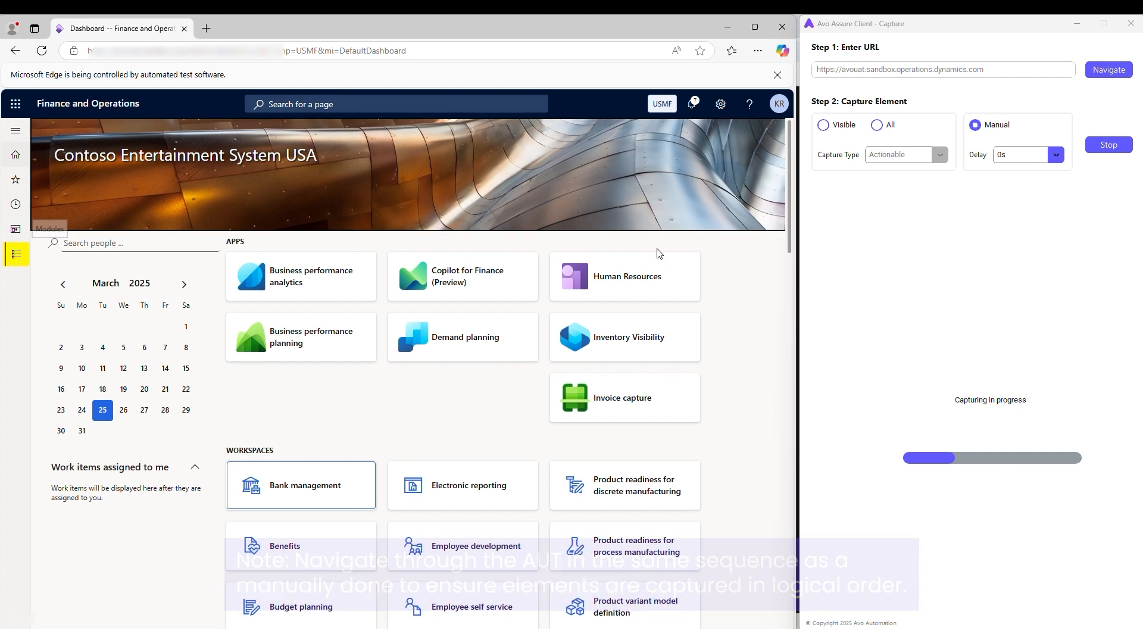
{"action": "left_click", "coordinate": [1104, 149]}
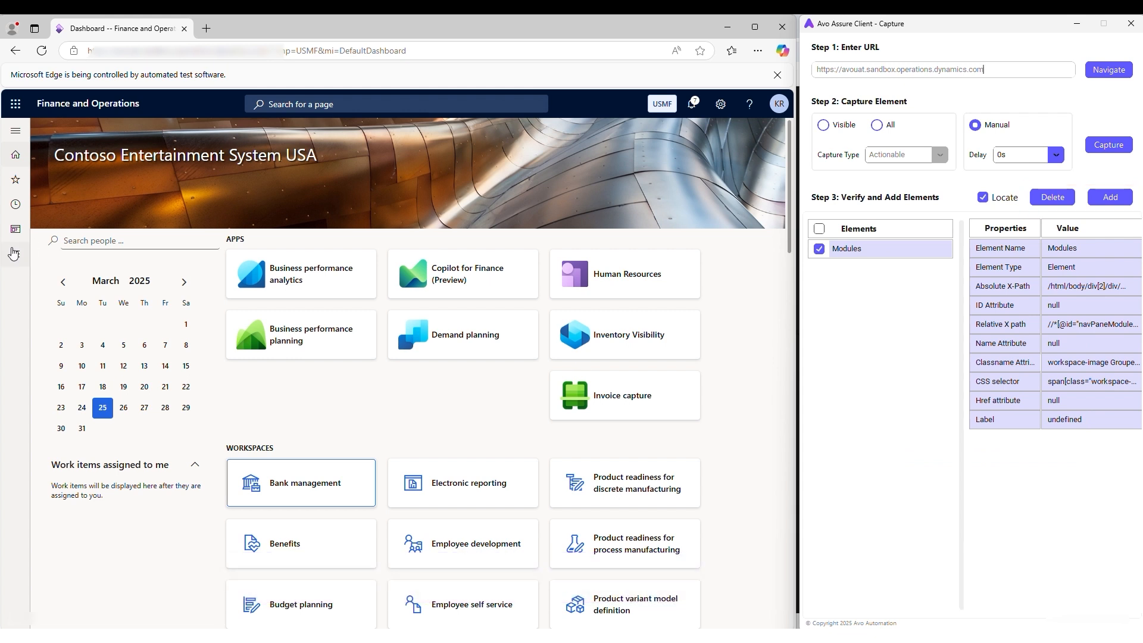
- Expand the Modules pane in Finance and Operations and capture its Sales and marketing entry
{"action": "left_click", "coordinate": [15, 254]}
{"action": "left_click", "coordinate": [1108, 145]}
{"action": "scroll", "coordinate": [72, 417], "scroll_direction": "down", "scroll_amount": 10}
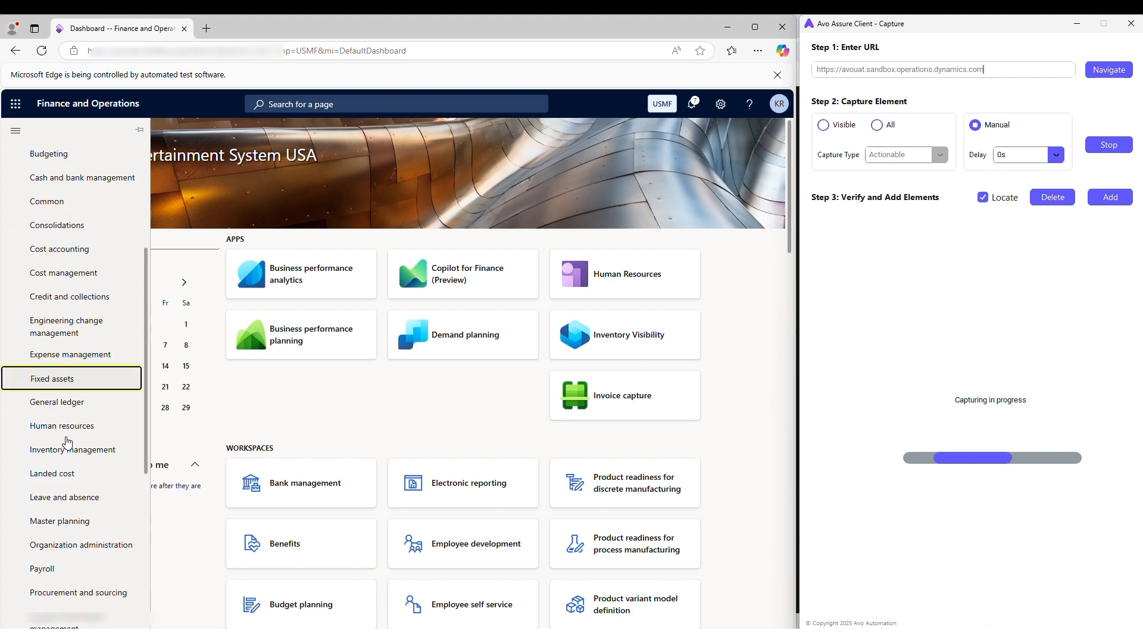
{"action": "left_click", "coordinate": [67, 453]}
{"action": "left_click", "coordinate": [1109, 144]}
- Capture the Marketing, Campaigns and All campaigns elements under Sales and marketing, and open the All campaigns page
{"action": "left_click", "coordinate": [359, 352]}
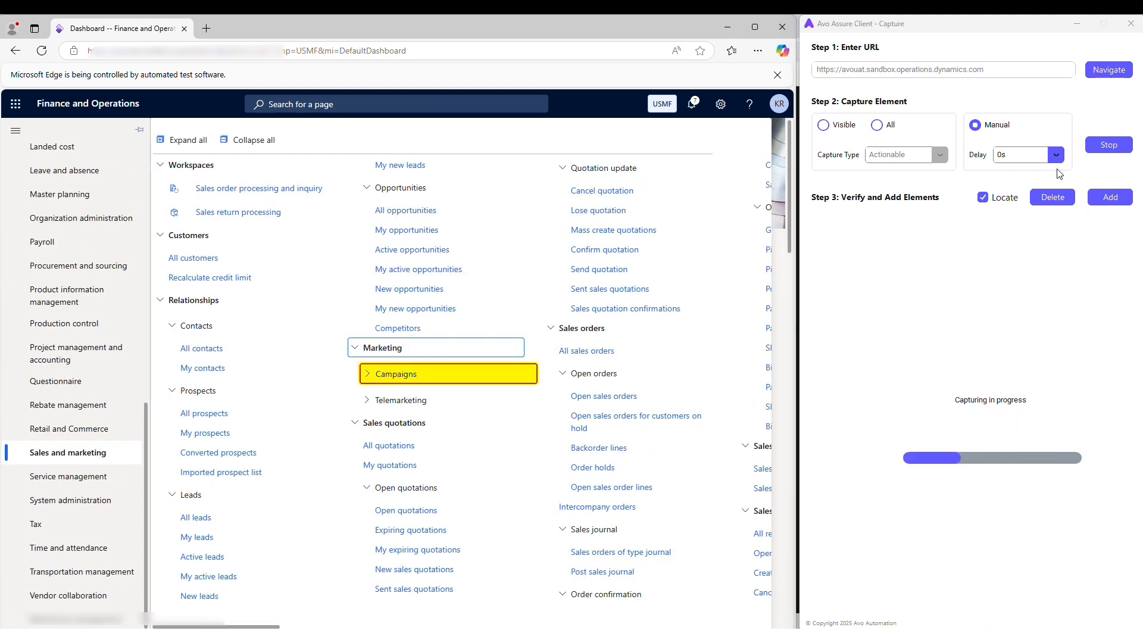
{"action": "left_click", "coordinate": [384, 375]}
{"action": "left_click", "coordinate": [1097, 149]}
{"action": "left_click", "coordinate": [405, 396]}
{"action": "left_click", "coordinate": [1122, 146]}
{"action": "left_click", "coordinate": [416, 396]}
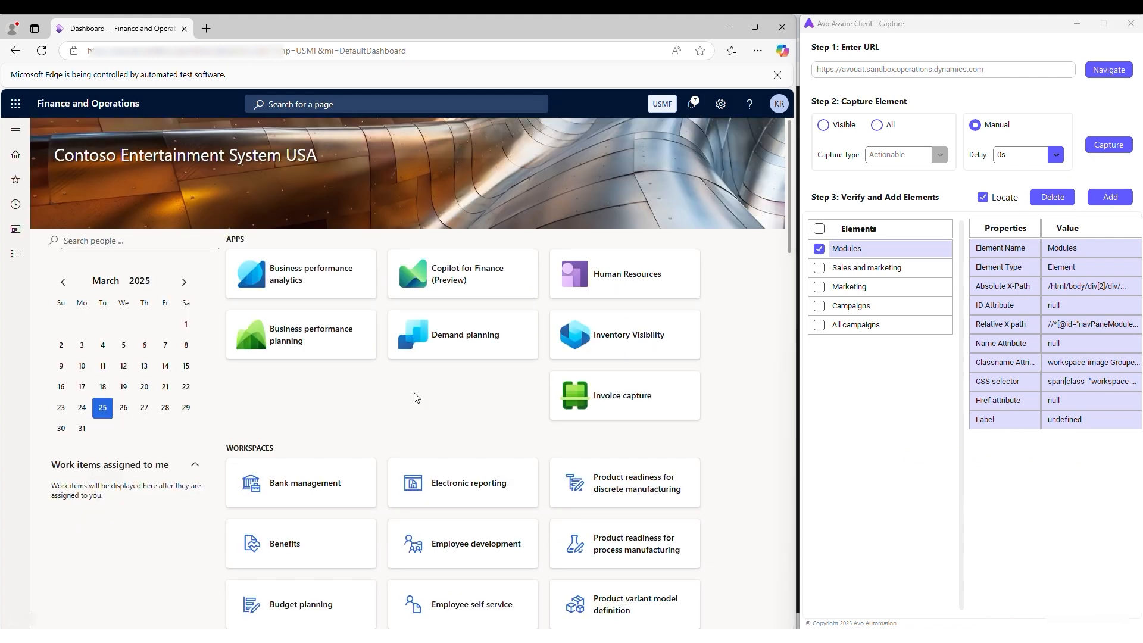
- Capture the New element on the All campaigns page, expand its options, and capture the Campaign option
{"action": "left_click", "coordinate": [1108, 145]}
{"action": "left_click", "coordinate": [125, 136]}
{"action": "left_click", "coordinate": [1101, 148]}
{"action": "left_click", "coordinate": [141, 137]}
{"action": "left_click", "coordinate": [1109, 144]}
{"action": "left_click", "coordinate": [127, 159]}
{"action": "left_click", "coordinate": [1108, 145]}
- Add all captured elements to the Launch Dynamics repository and save it
{"action": "left_click", "coordinate": [820, 230]}
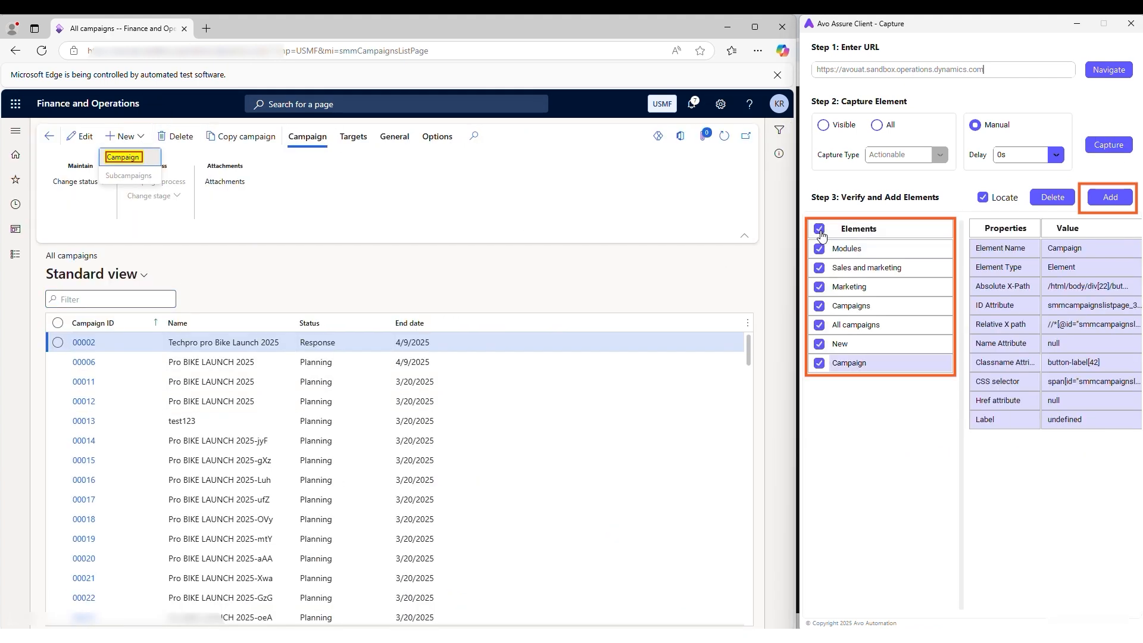
{"action": "left_click", "coordinate": [1111, 197]}
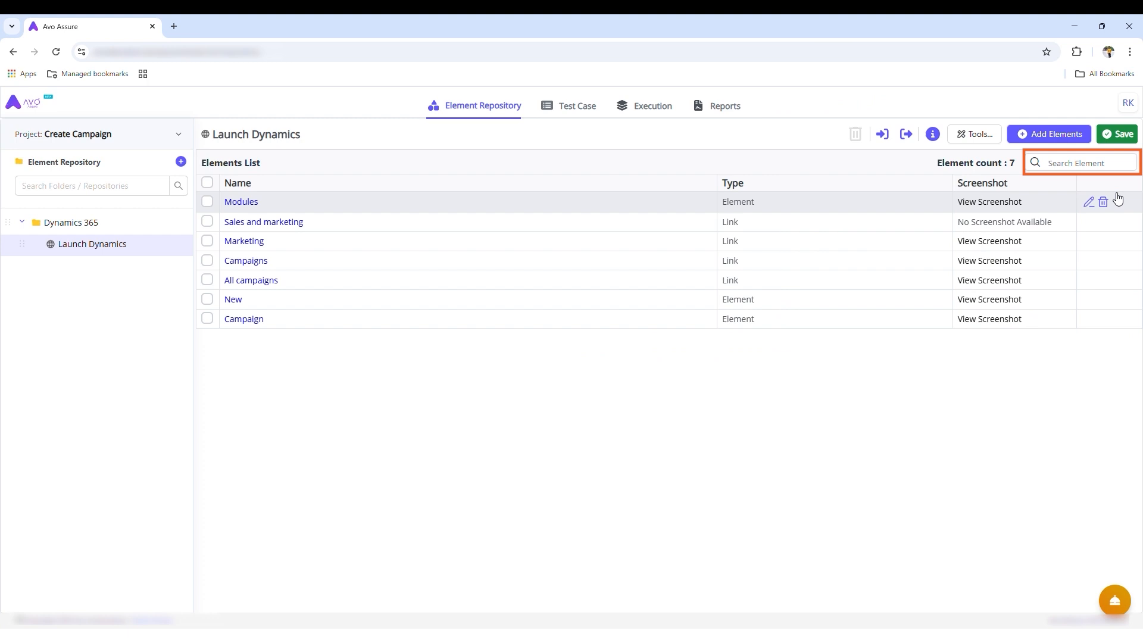
{"action": "left_click", "coordinate": [1117, 140]}
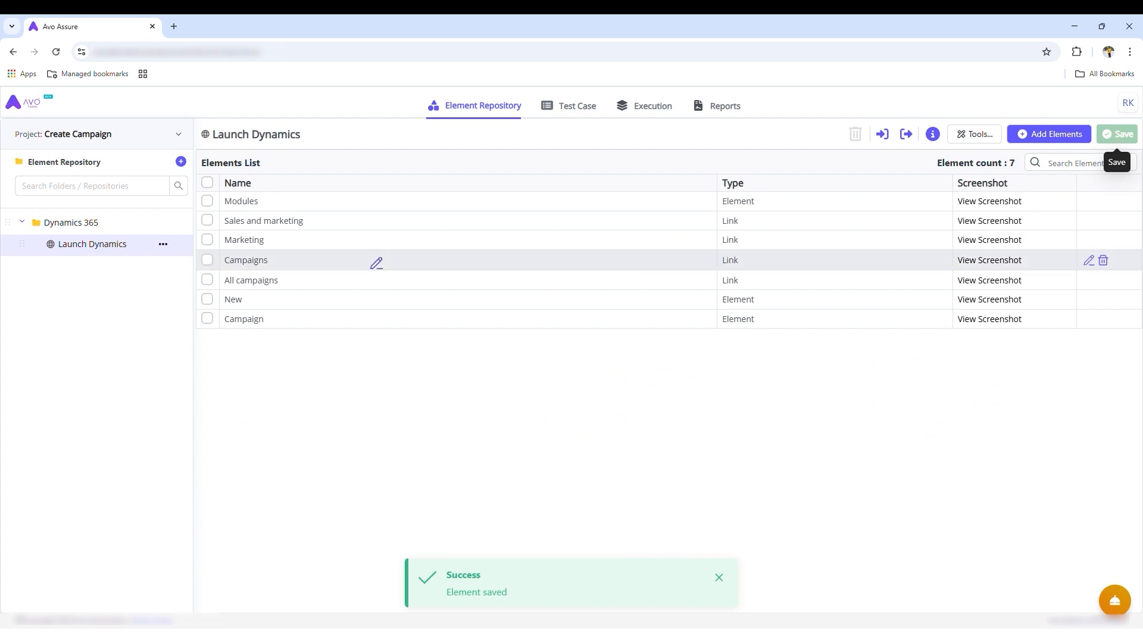
- Create another web repository named "Creation" in the Dynamics 365 folder
{"action": "left_click", "coordinate": [110, 223]}
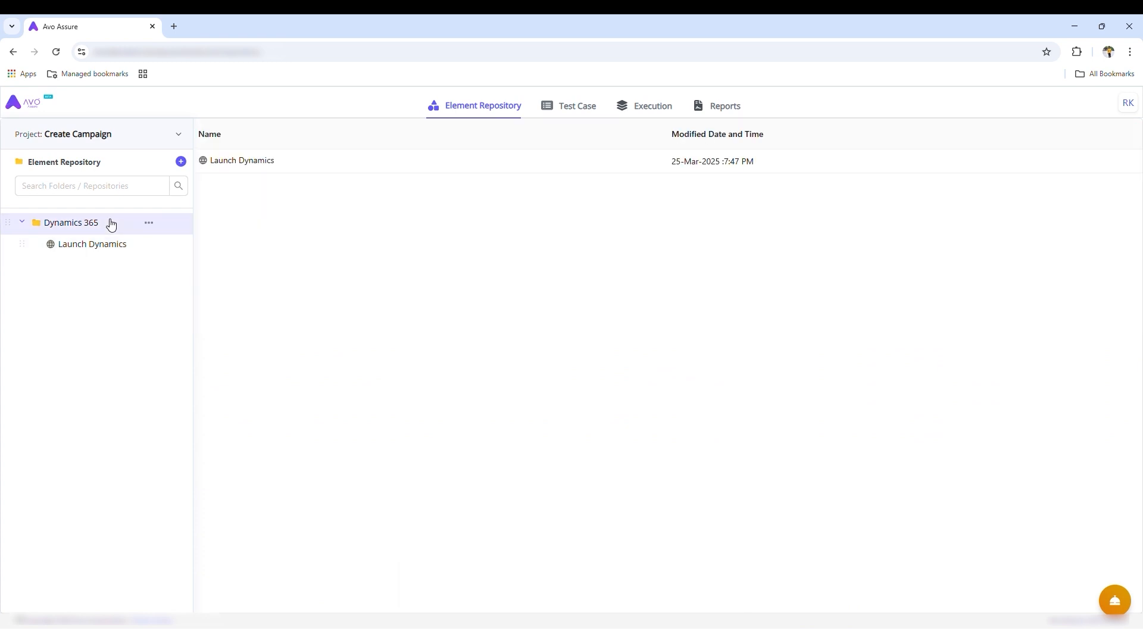
{"action": "left_click", "coordinate": [150, 225]}
{"action": "mouse_move", "coordinate": [186, 281]}
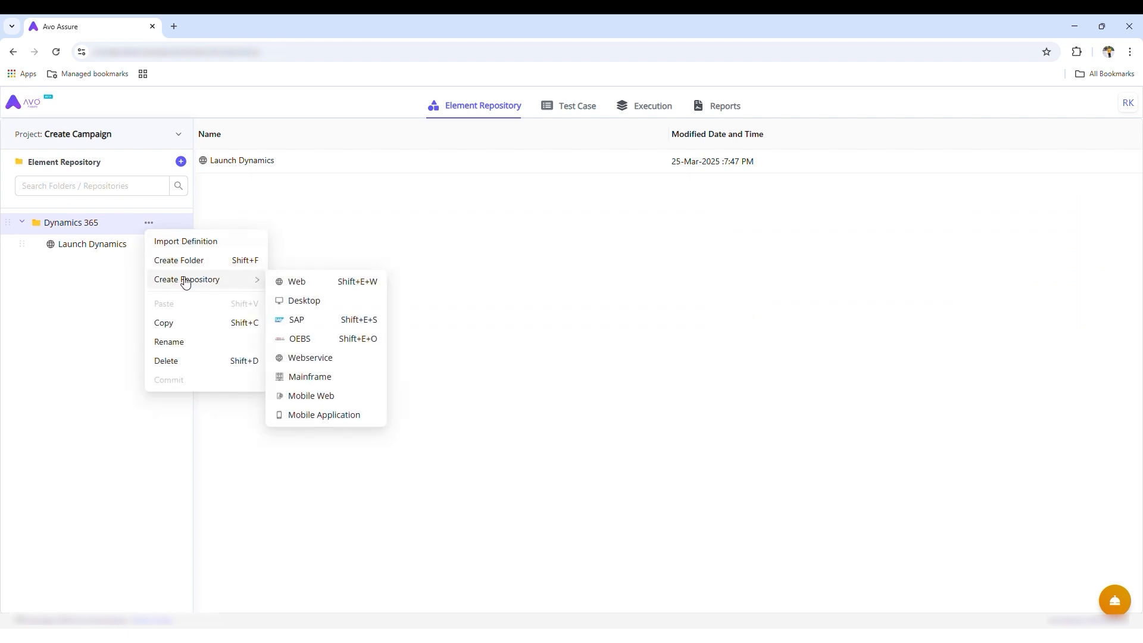
{"action": "left_click", "coordinate": [290, 284]}
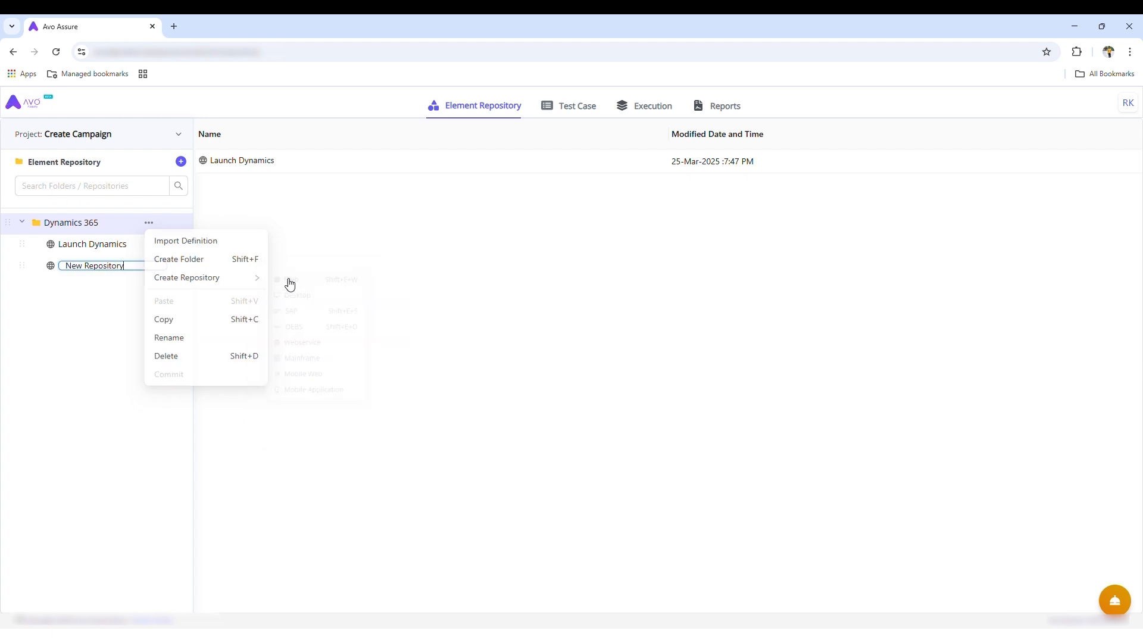
{"action": "type", "text": "Creation"}
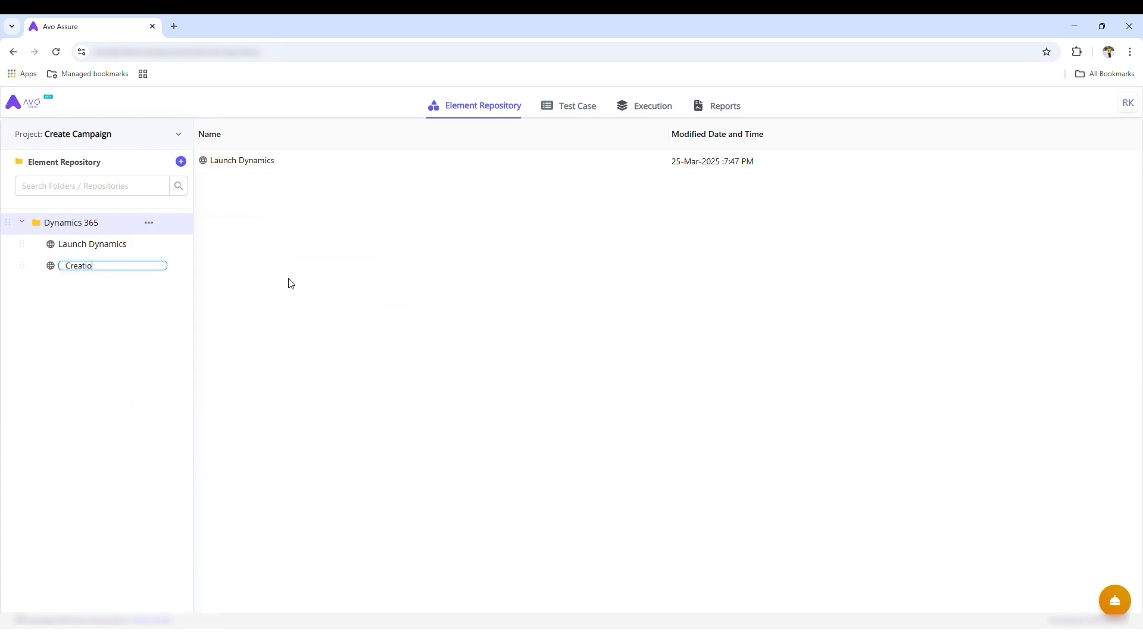
{"action": "key", "text": "Return"}
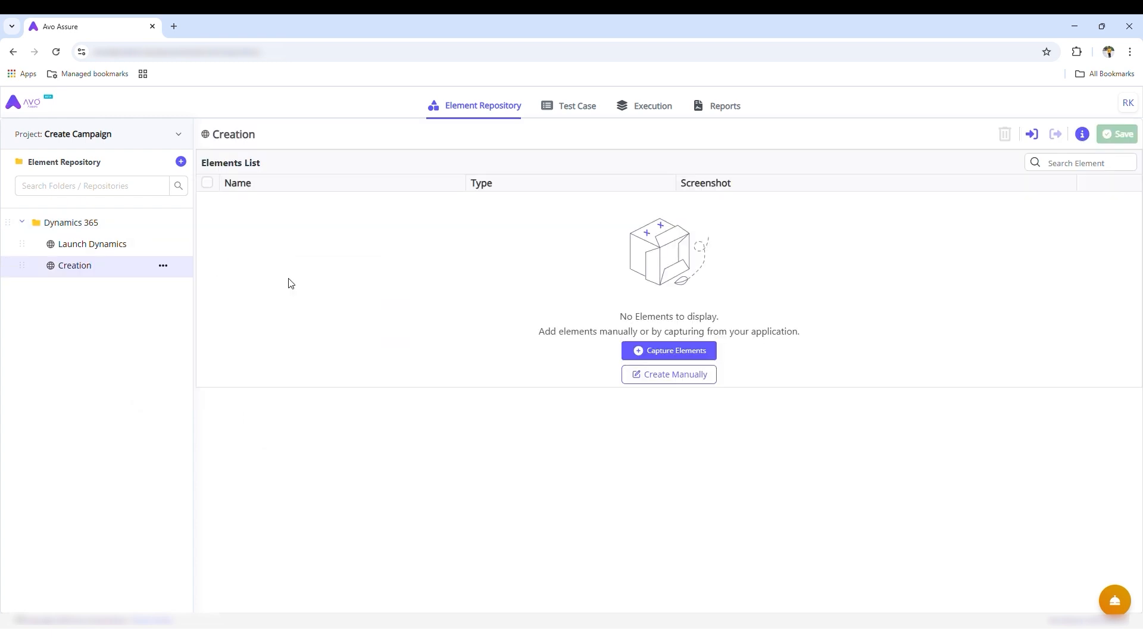
- Launch element capture for the Creation repository using Microsoft Edge
{"action": "left_click", "coordinate": [668, 355]}
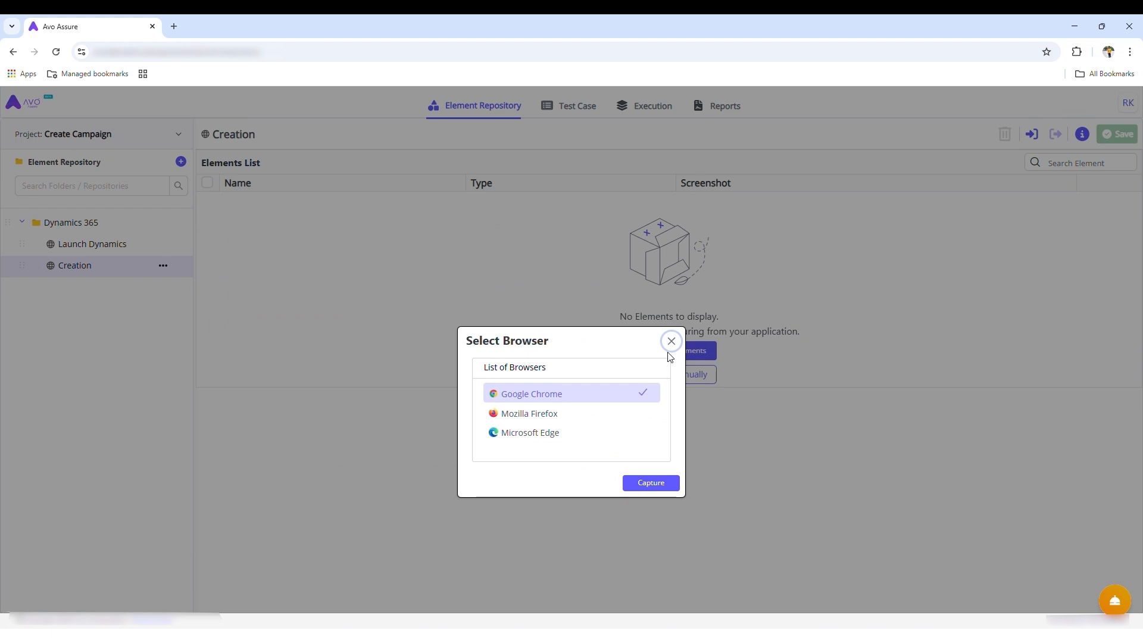
{"action": "left_click", "coordinate": [537, 434]}
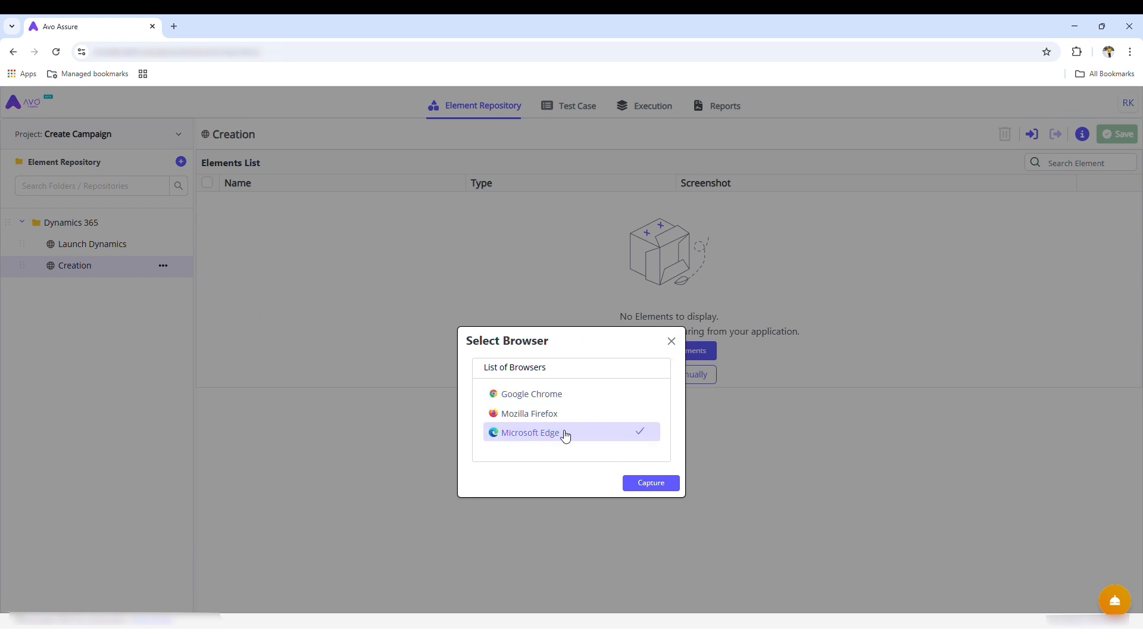
{"action": "left_click", "coordinate": [649, 483]}
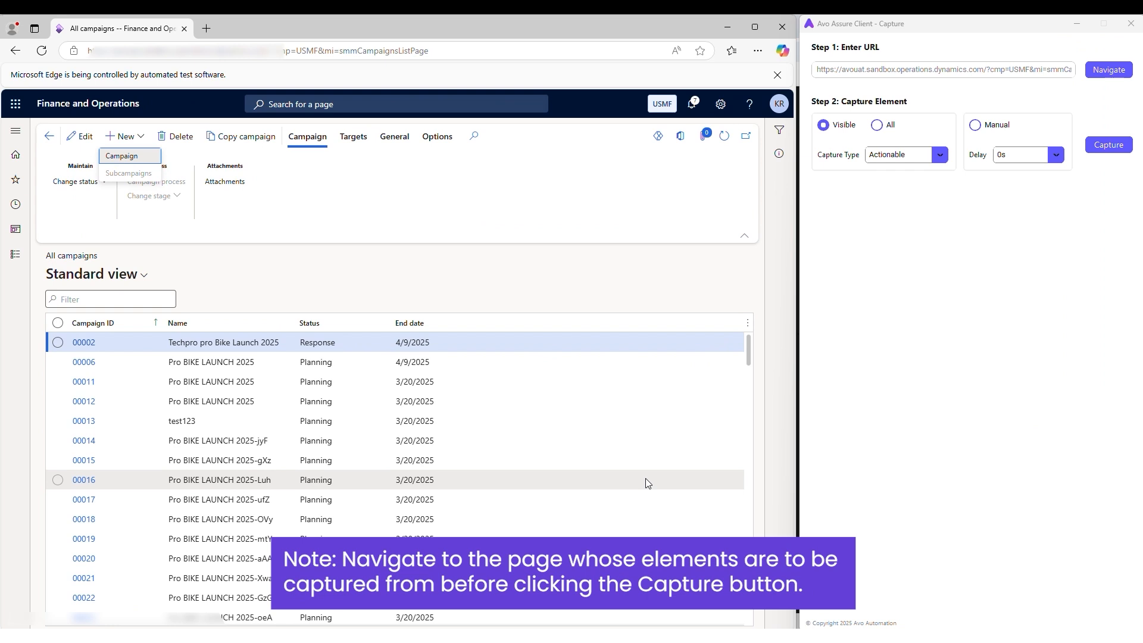
- Open the New campaign form and start capturing its elements in Manual mode
{"action": "left_click", "coordinate": [129, 161]}
{"action": "left_click", "coordinate": [973, 125]}
{"action": "left_click", "coordinate": [1105, 150]}
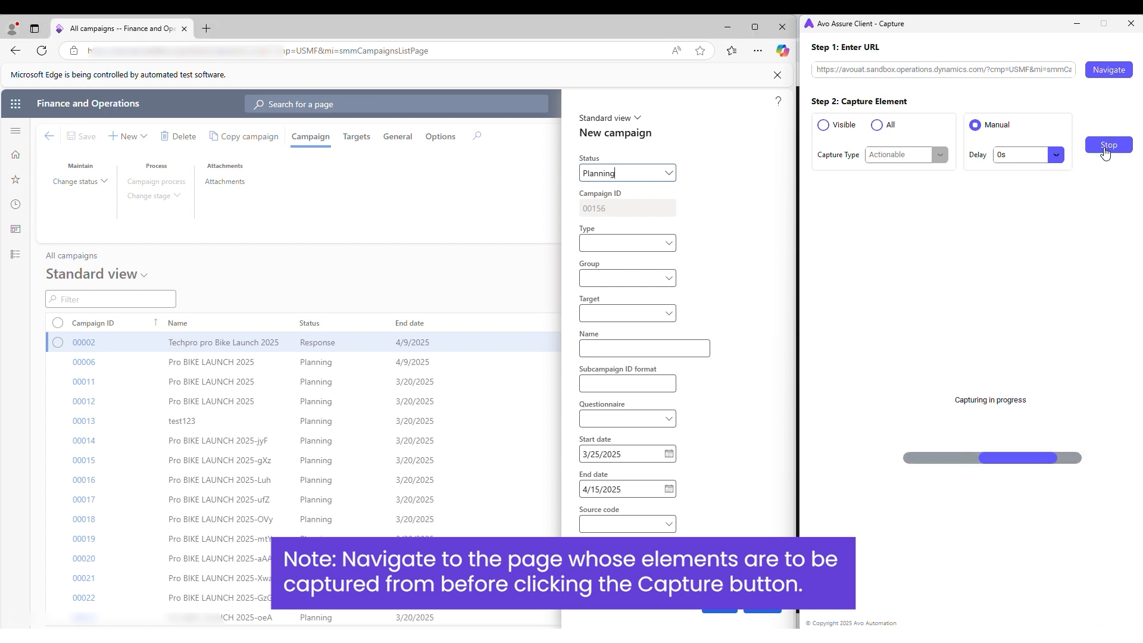
- Capture the Type, Group, Target, Name and OK elements of the New campaign form, and stop capturing
{"action": "left_click", "coordinate": [630, 242]}
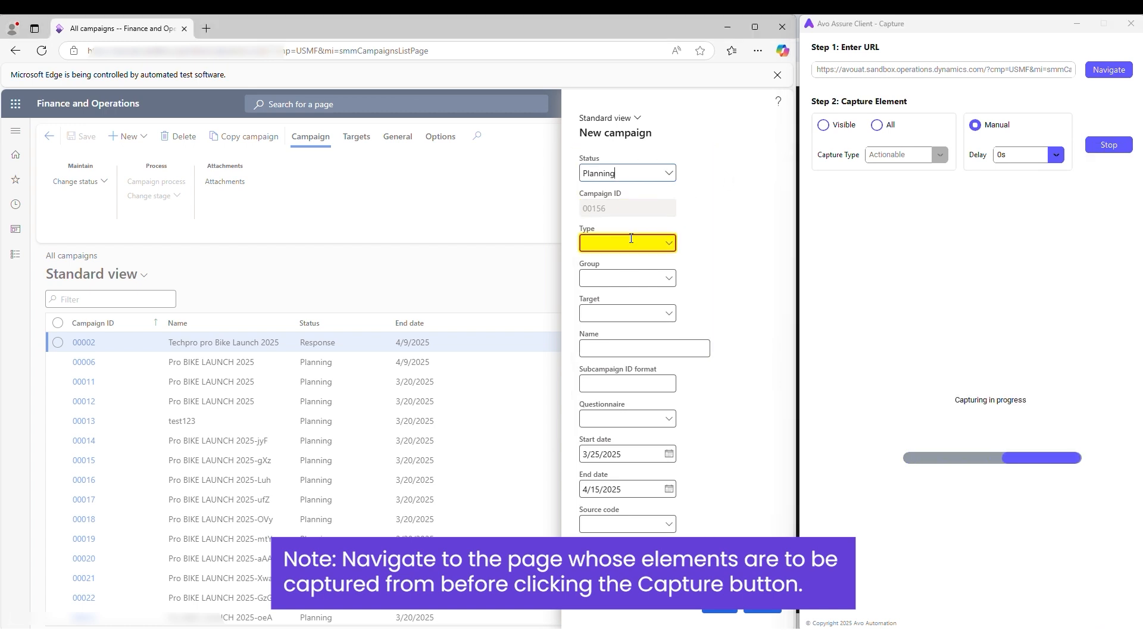
{"action": "left_click", "coordinate": [607, 280]}
{"action": "left_click", "coordinate": [603, 314]}
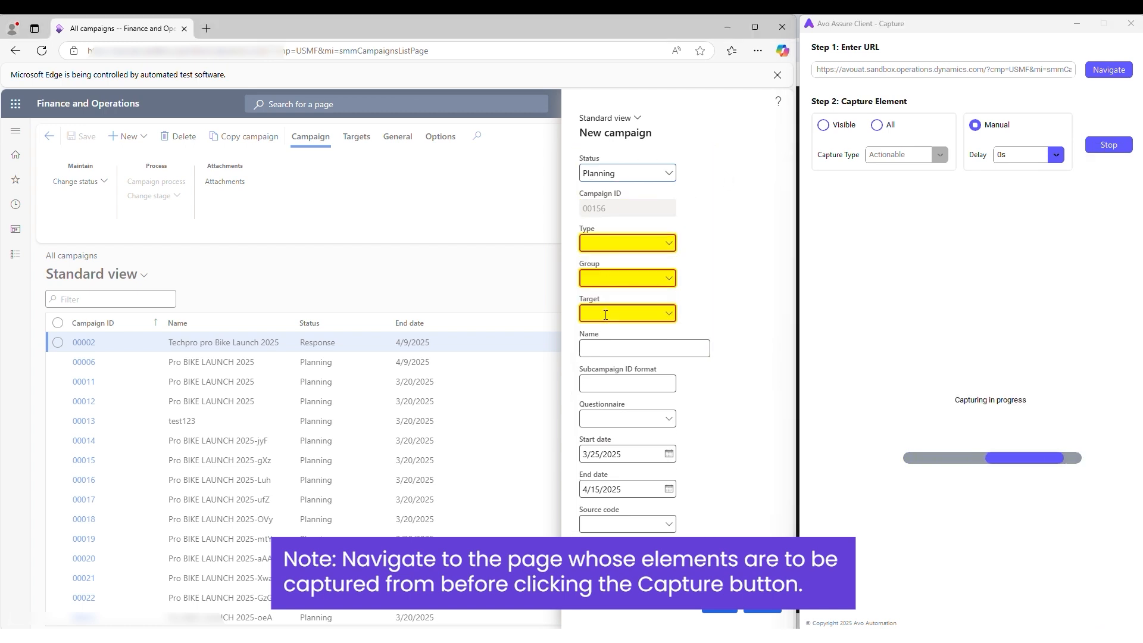
{"action": "left_click", "coordinate": [601, 347]}
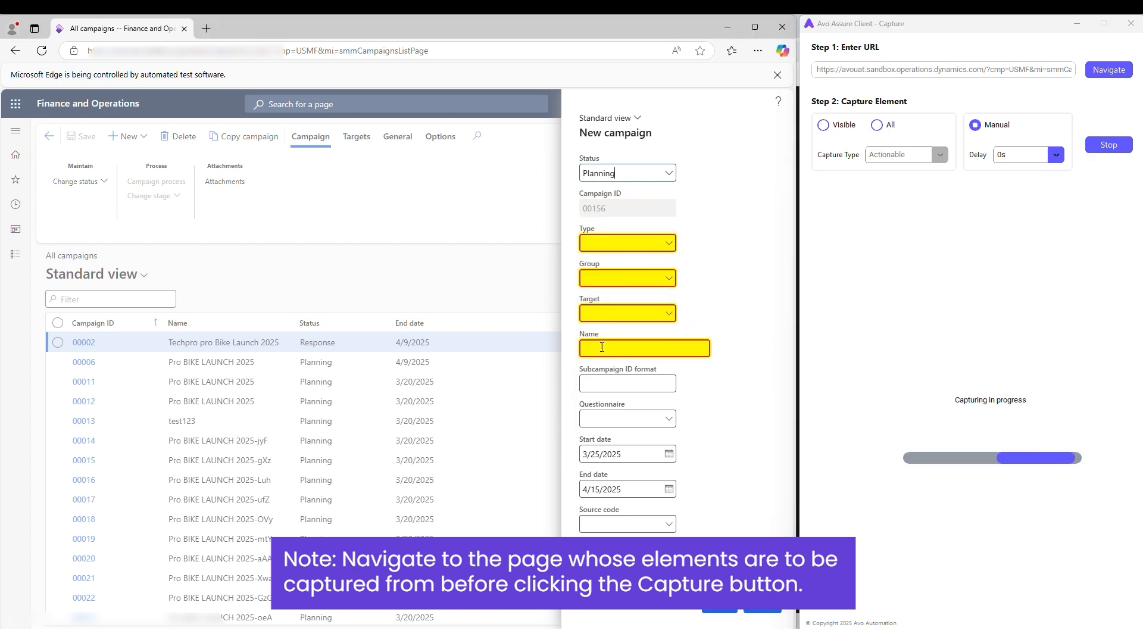
{"action": "left_click", "coordinate": [719, 606]}
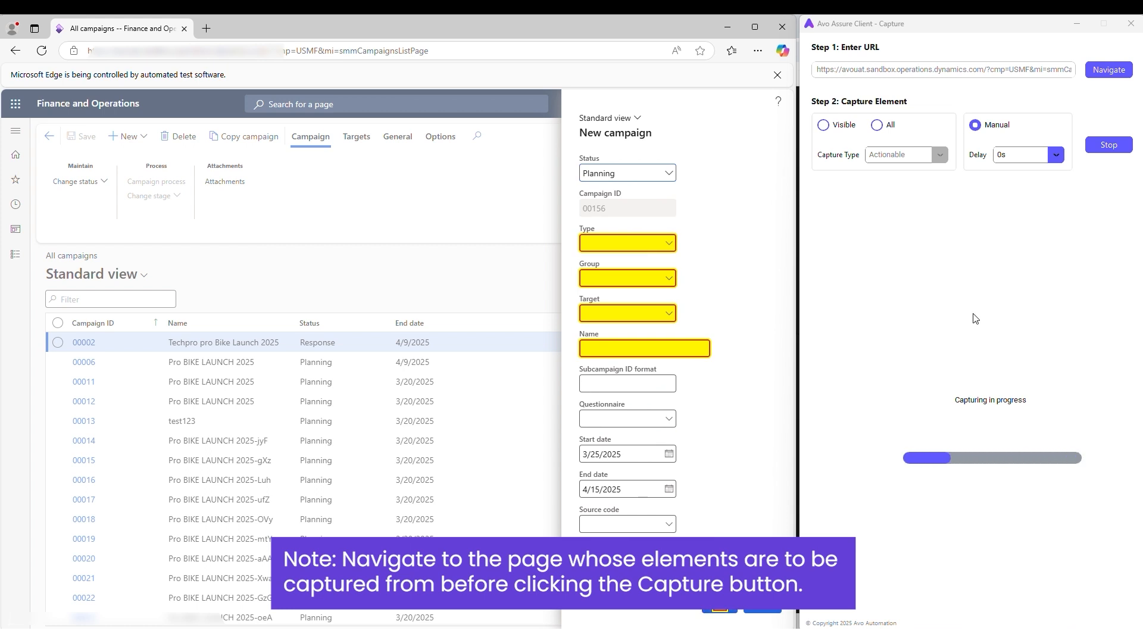
{"action": "left_click", "coordinate": [1108, 146]}
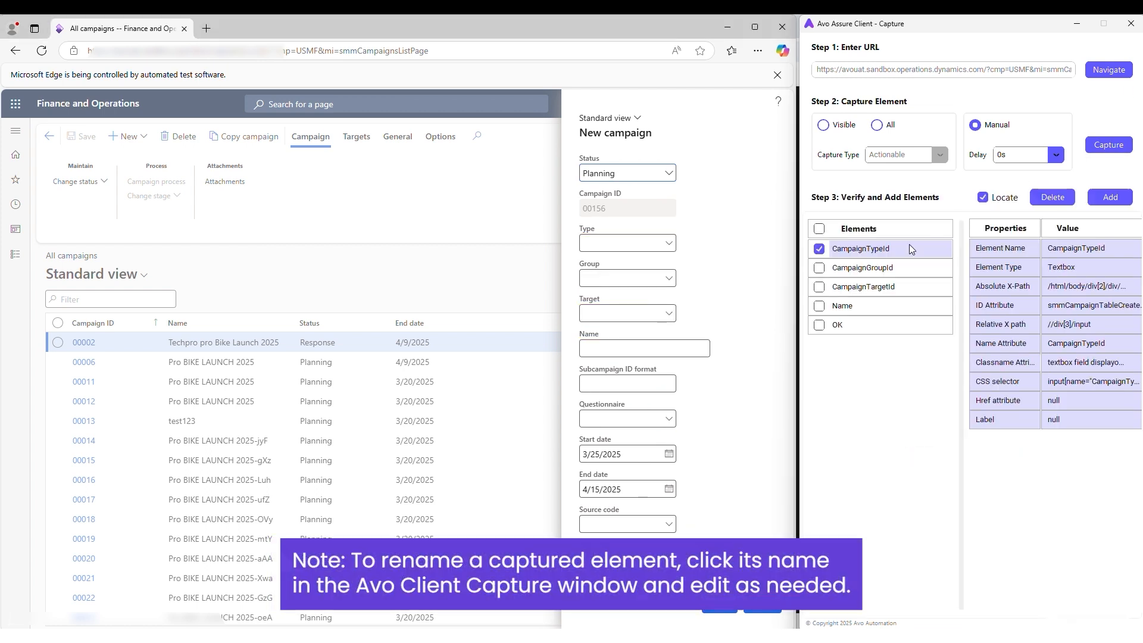
- Rename the captured Type, Group, Target and Name elements as CampaignType, CampaignGroup, CampaignTarget and Campaign Name
{"action": "left_click", "coordinate": [909, 248]}
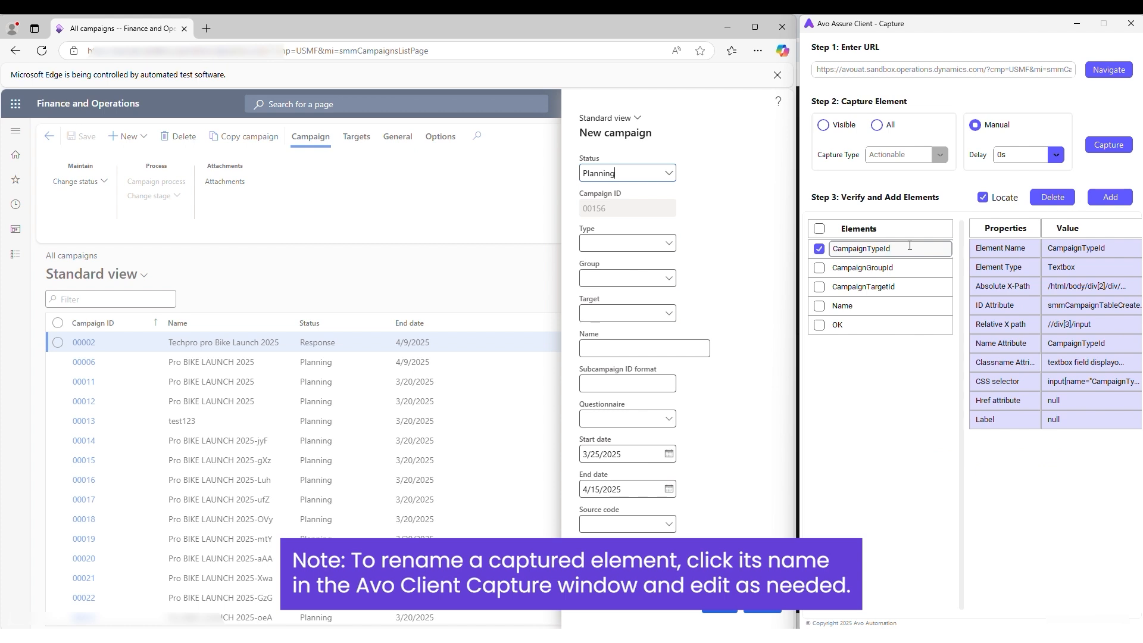
{"action": "key", "text": "BackSpace"}
{"action": "key", "text": "BackSpace"}
{"action": "left_click", "coordinate": [897, 267]}
{"action": "key", "text": "BackSpace"}
{"action": "key", "text": "BackSpace"}
{"action": "left_click", "coordinate": [896, 287]}
{"action": "key", "text": "BackSpace"}
{"action": "key", "text": "BackSpace"}
{"action": "left_click", "coordinate": [875, 306]}
{"action": "key", "text": "Home"}
{"action": "type", "text": "Campaign"}
{"action": "key", "text": "Return"}
- Add all the captured elements to the Creation repository, and save the Creation and Final Details repositories
{"action": "left_click", "coordinate": [820, 232]}
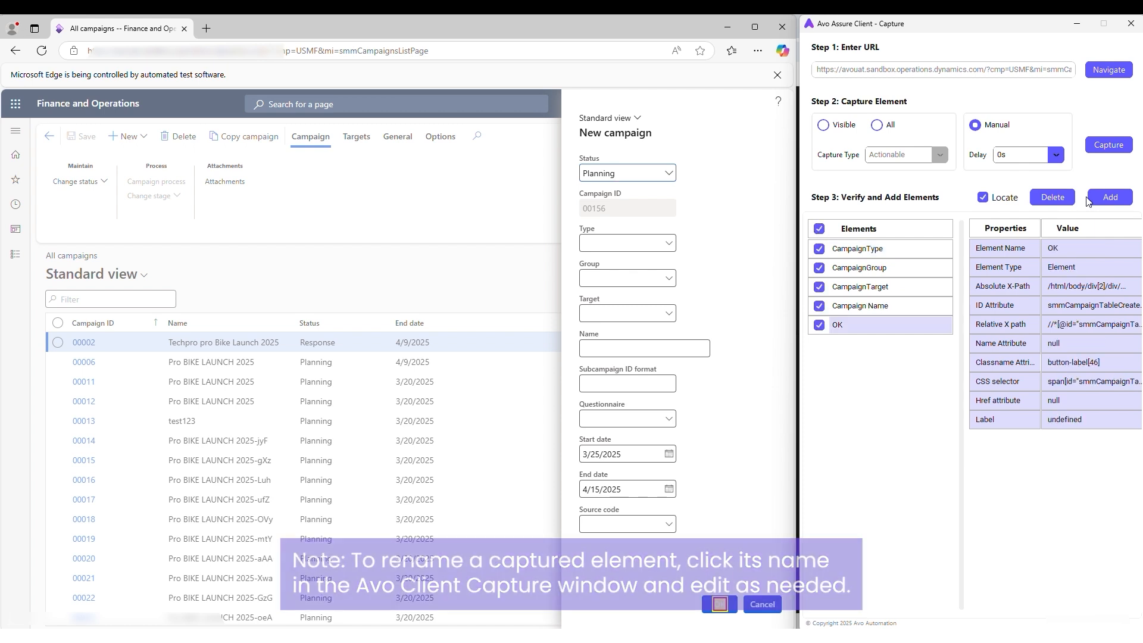
{"action": "left_click", "coordinate": [1110, 197]}
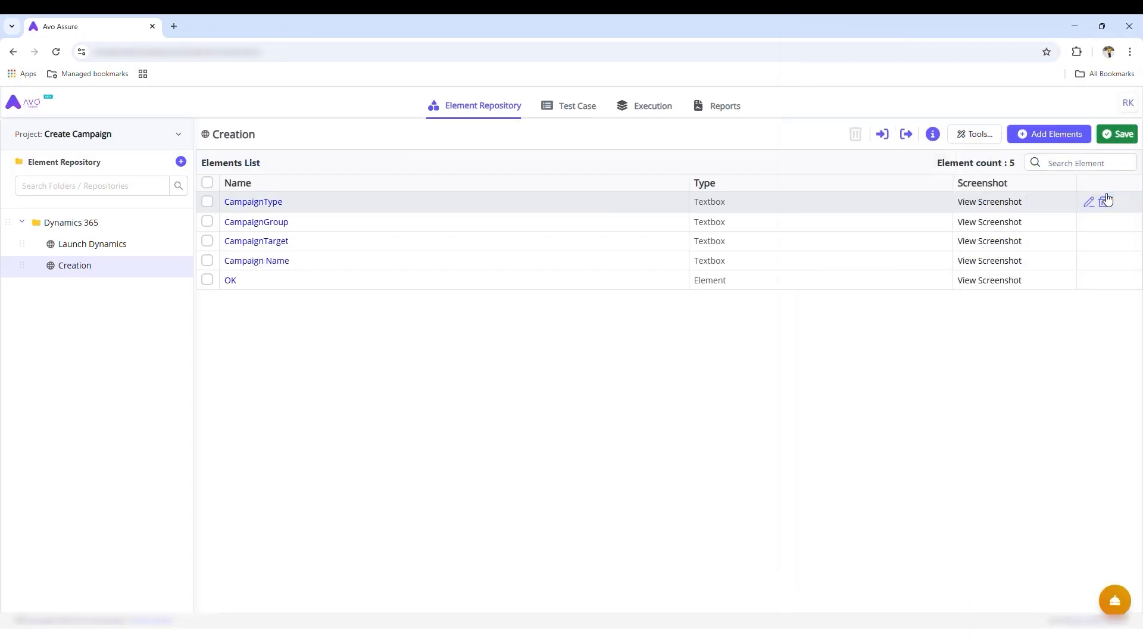
{"action": "left_click", "coordinate": [1118, 133]}
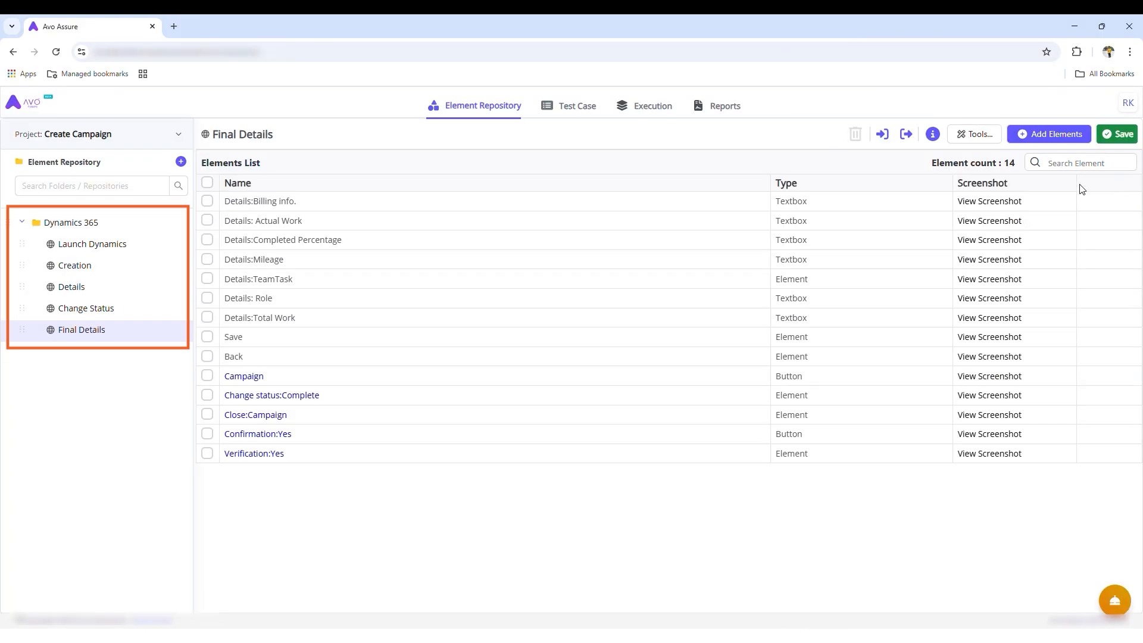
{"action": "left_click", "coordinate": [1113, 135]}
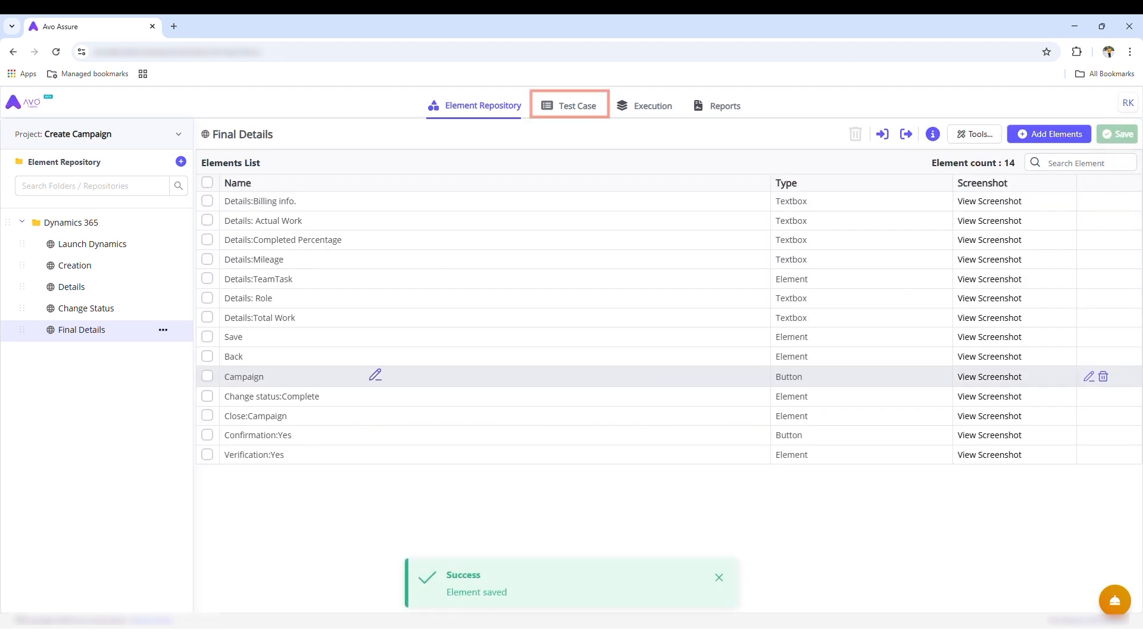
- Create a test case folder named Campaign Creation in the Create Campaign project
{"action": "left_click", "coordinate": [573, 105]}
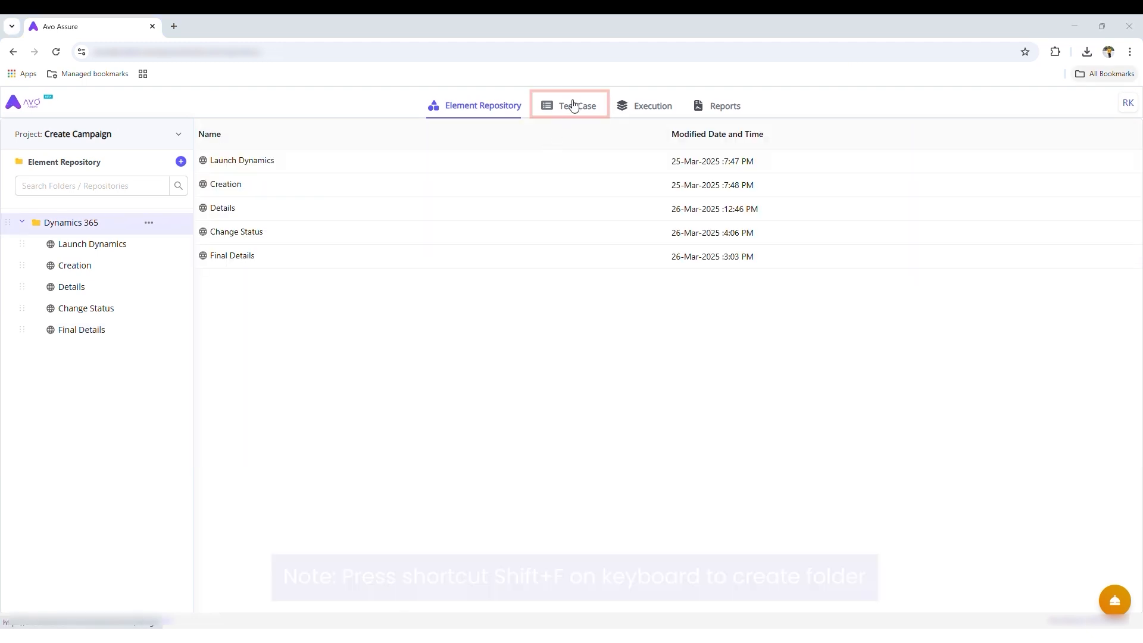
{"action": "left_click", "coordinate": [573, 105]}
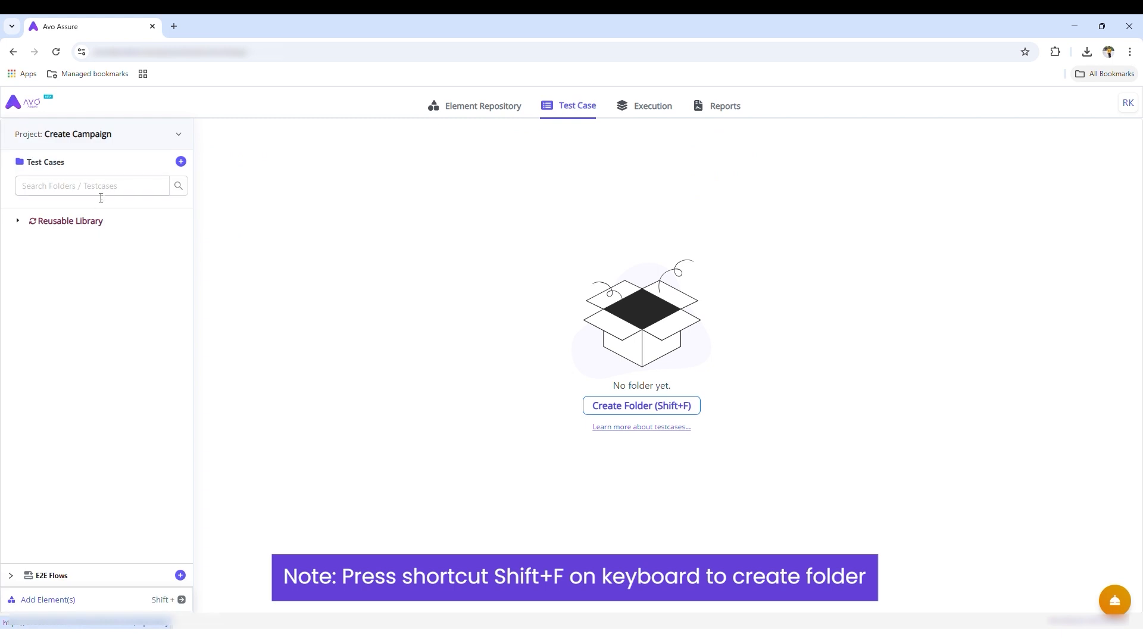
{"action": "left_click", "coordinate": [181, 161]}
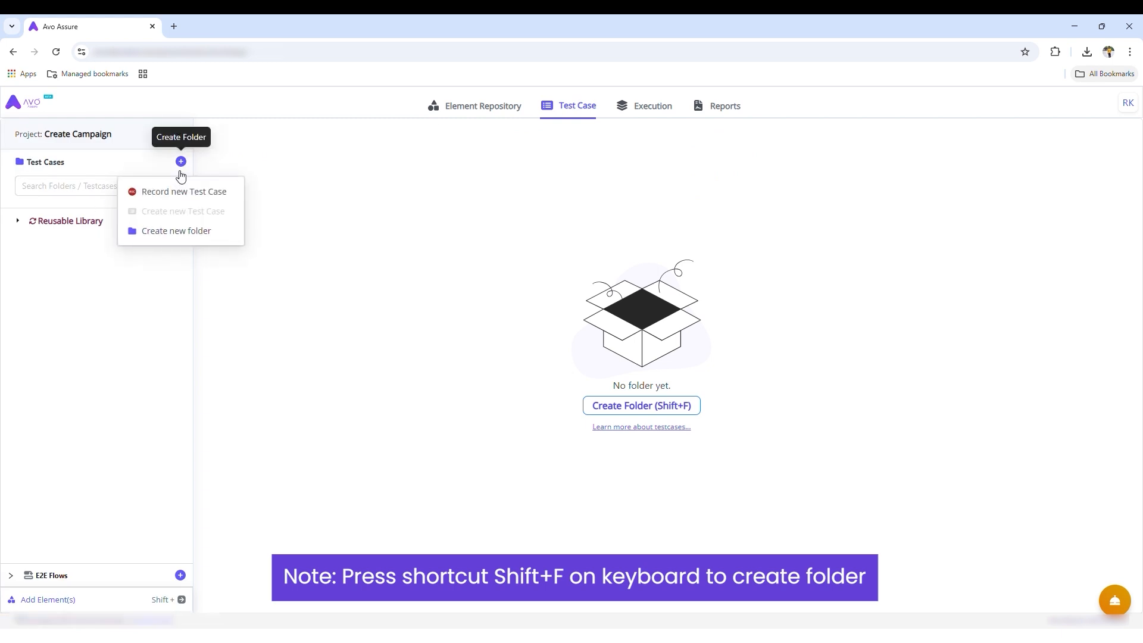
{"action": "left_click", "coordinate": [177, 241]}
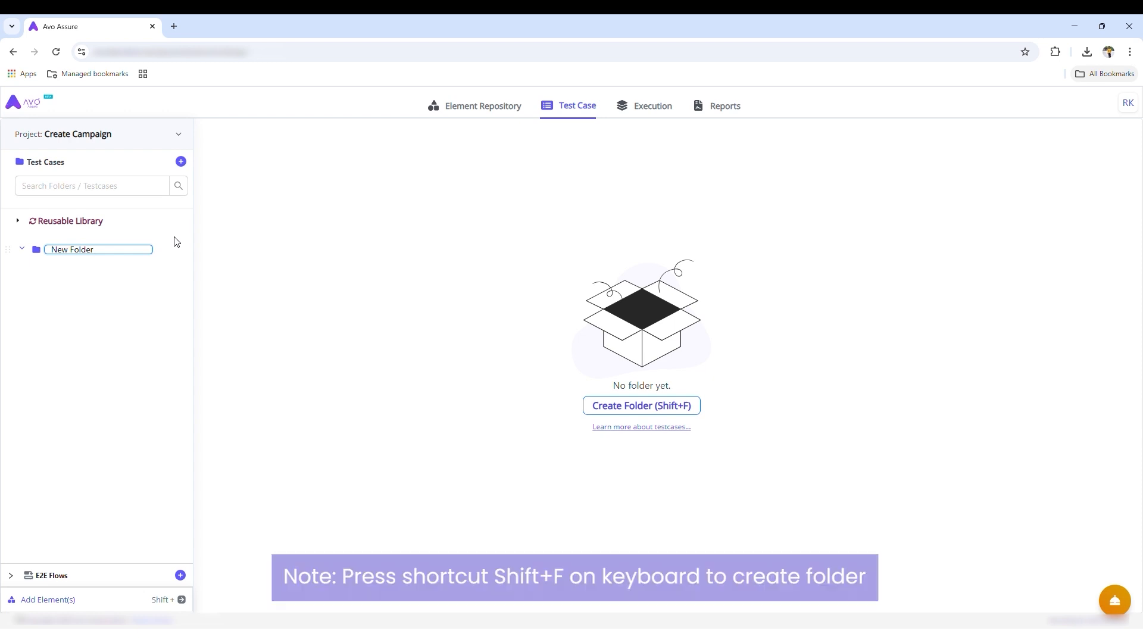
{"action": "key", "text": "BackSpace"}
{"action": "key", "text": "BackSpace"}
{"action": "key", "text": "BackSpace"}
{"action": "key", "text": "BackSpace"}
{"action": "key", "text": "BackSpace"}
{"action": "key", "text": "BackSpace"}
{"action": "key", "text": "BackSpace"}
{"action": "key", "text": "BackSpace"}
{"action": "key", "text": "BackSpace"}
{"action": "key", "text": "BackSpace"}
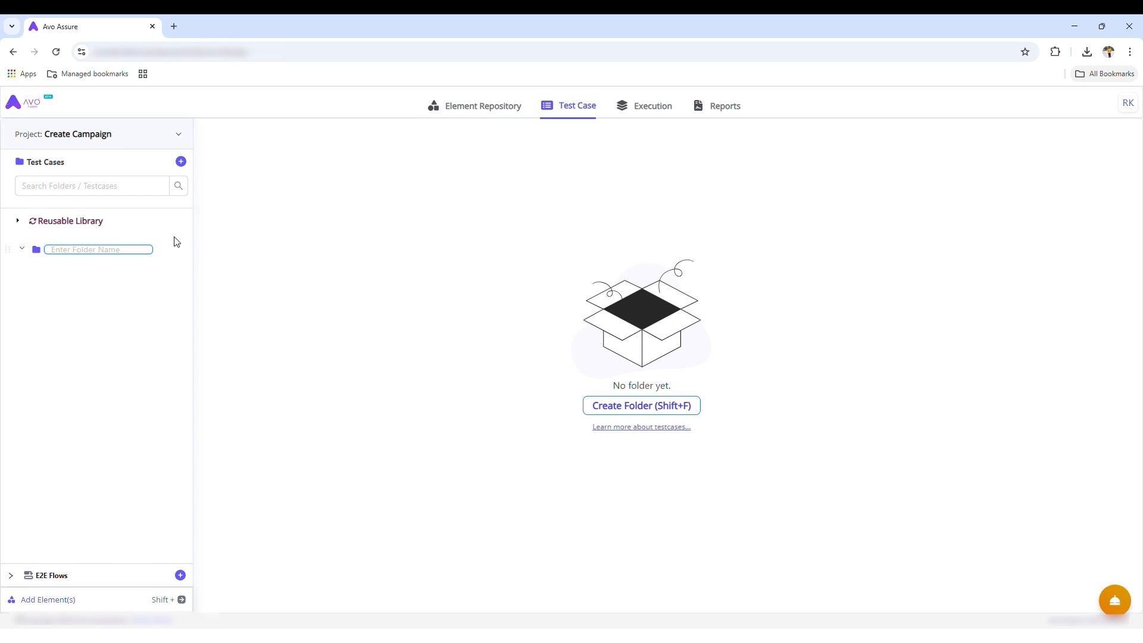
{"action": "type", "text": "Campaign Creation"}
{"action": "key", "text": "Return"}
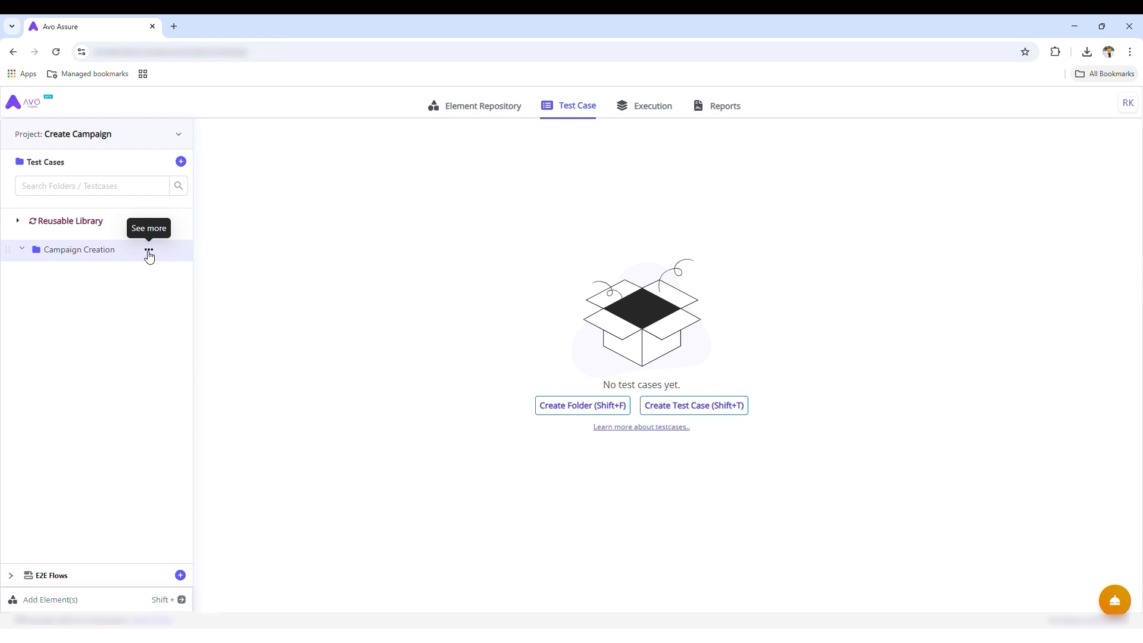
- Create a test case named Campaign online inside the Campaign Creation folder
{"action": "left_click", "coordinate": [148, 252]}
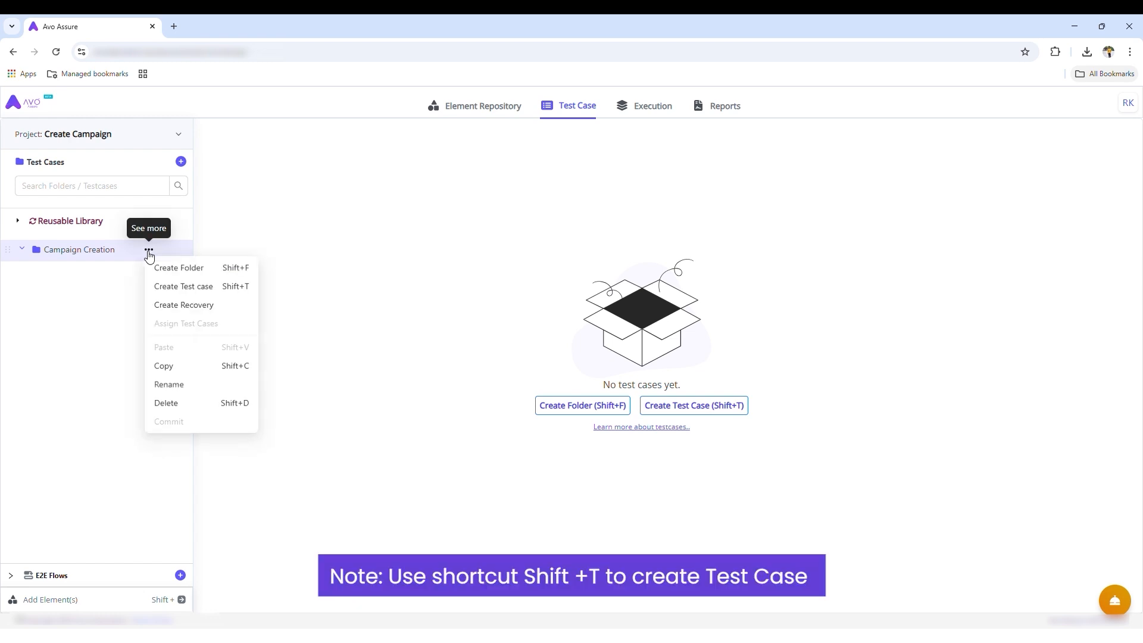
{"action": "left_click", "coordinate": [212, 288]}
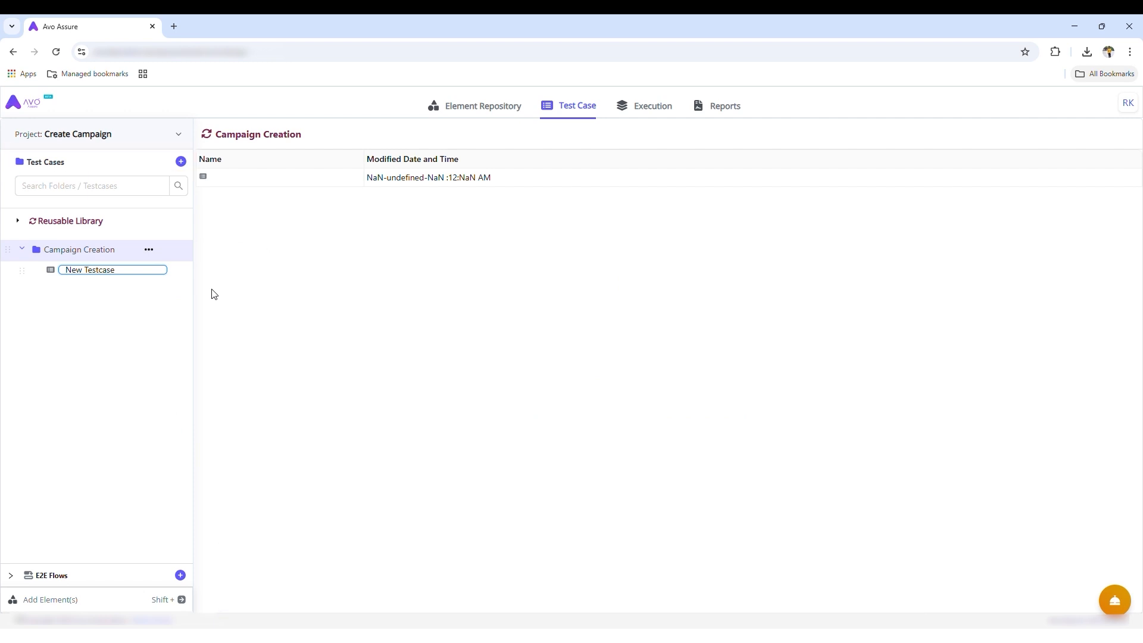
{"action": "key", "text": "BackSpace"}
{"action": "key", "text": "BackSpace"}
{"action": "key", "text": "BackSpace"}
{"action": "key", "text": "BackSpace"}
{"action": "key", "text": "BackSpace"}
{"action": "key", "text": "BackSpace"}
{"action": "key", "text": "BackSpace"}
{"action": "key", "text": "BackSpace"}
{"action": "key", "text": "BackSpace"}
{"action": "key", "text": "BackSpace"}
{"action": "key", "text": "BackSpace"}
{"action": "key", "text": "BackSpace"}
{"action": "type", "text": "Campaign online"}
{"action": "key", "text": "Return"}
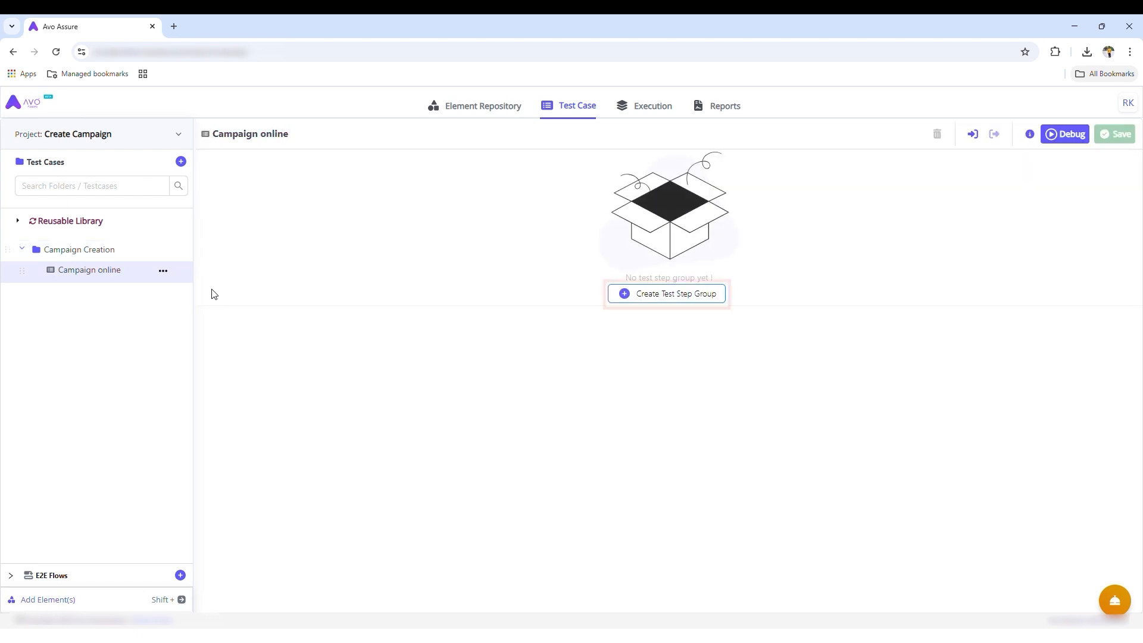
- Create a Web test step group named Launch Application in the Campaign online test case
{"action": "left_click", "coordinate": [621, 299]}
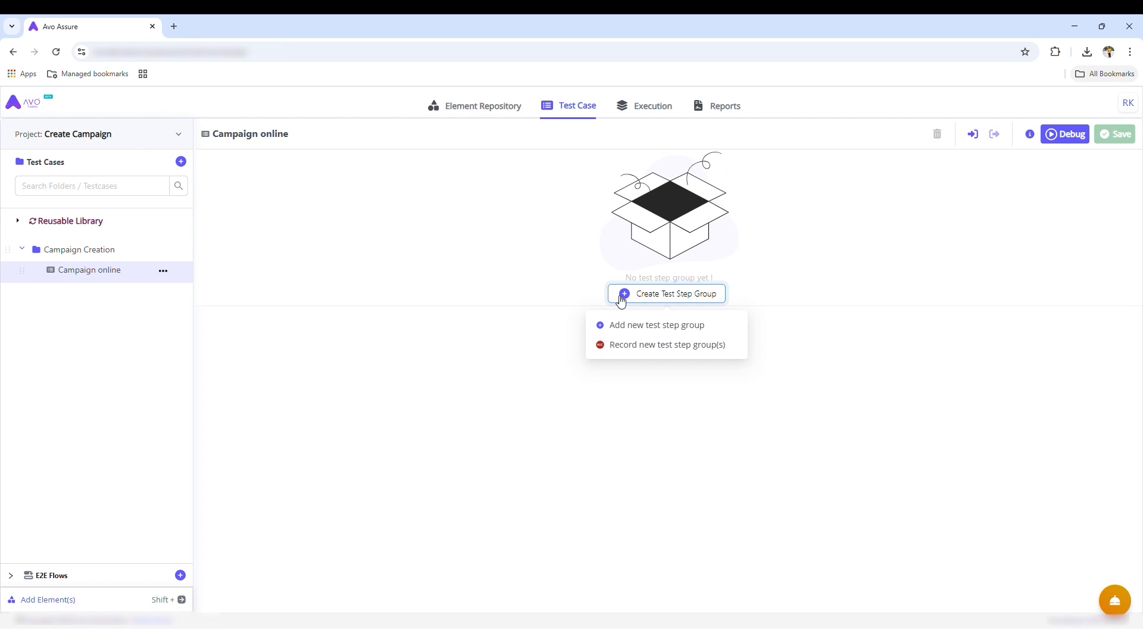
{"action": "left_click", "coordinate": [622, 331]}
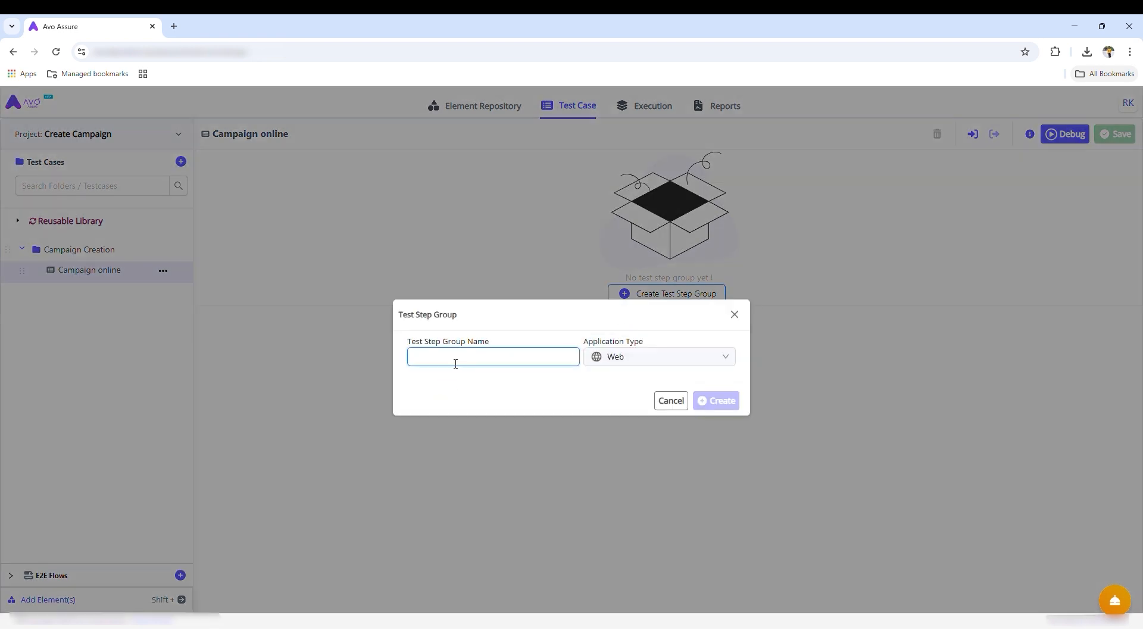
{"action": "type", "text": "Launch"}
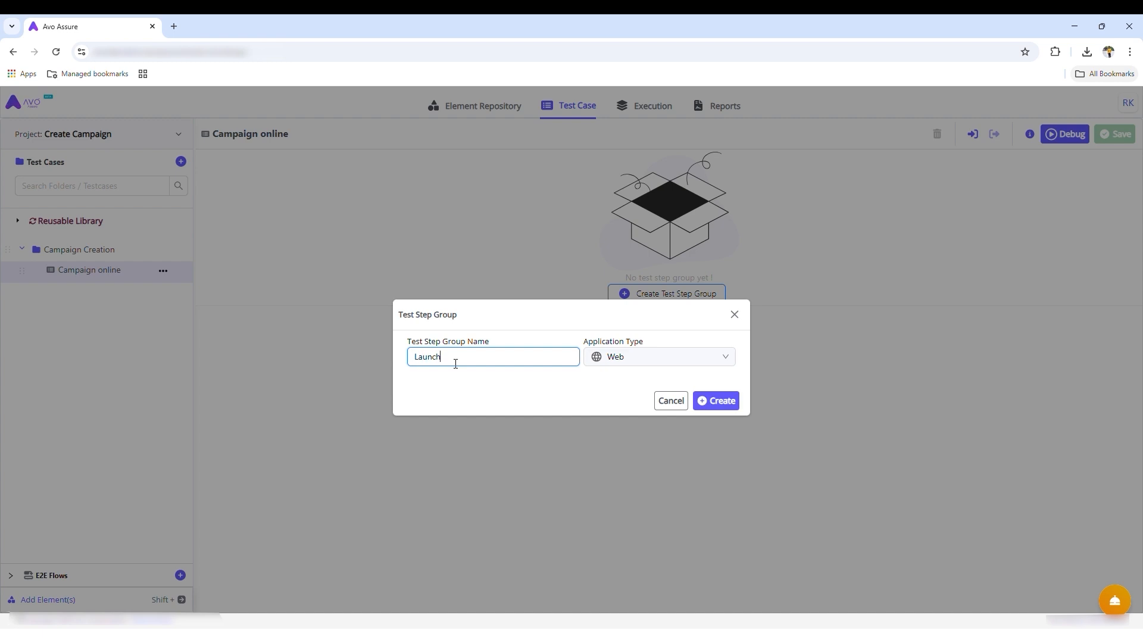
{"action": "type", "text": " Application"}
{"action": "key", "text": "Return"}
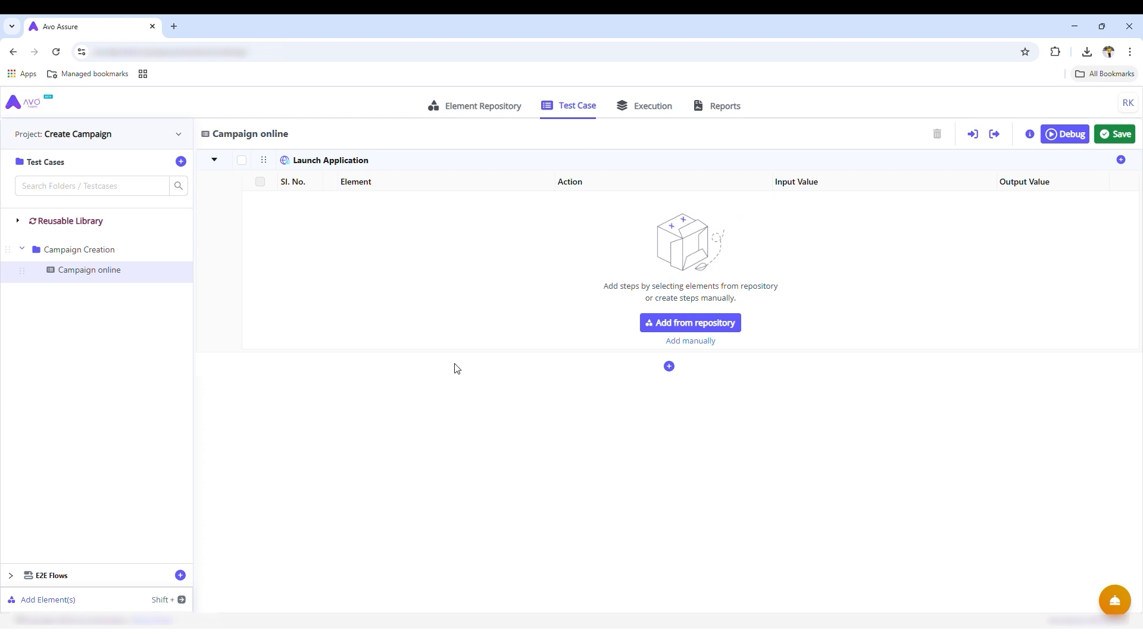
- Add all elements of the Launch Dynamics repository as steps of the Launch Application group
{"action": "left_click", "coordinate": [652, 322]}
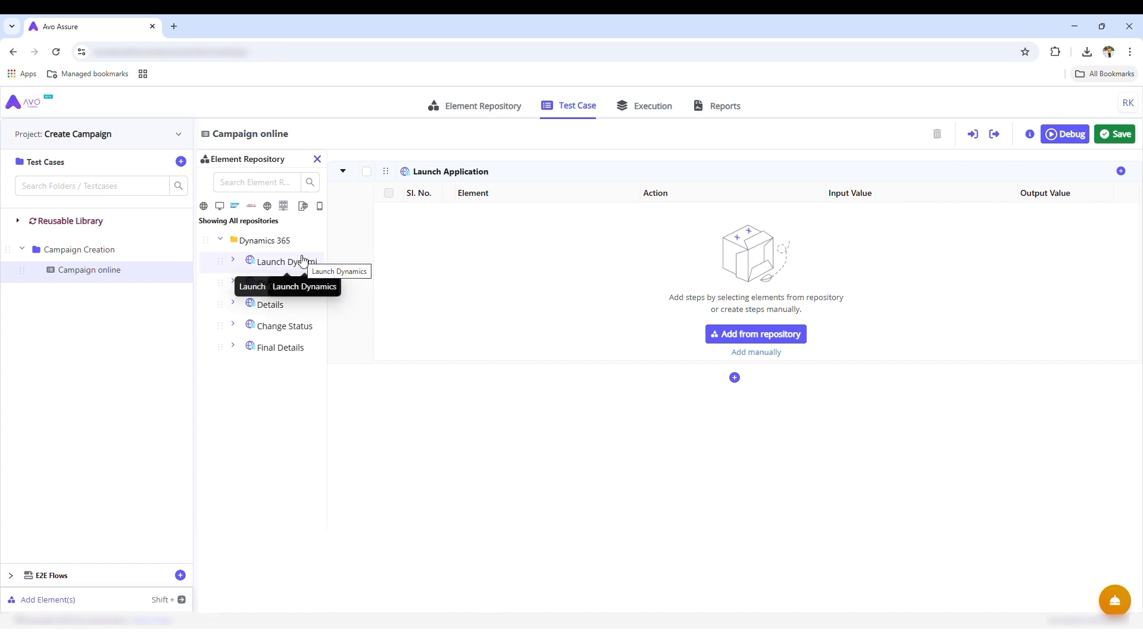
{"action": "left_click_drag", "start_coordinate": [302, 262], "coordinate": [559, 273]}
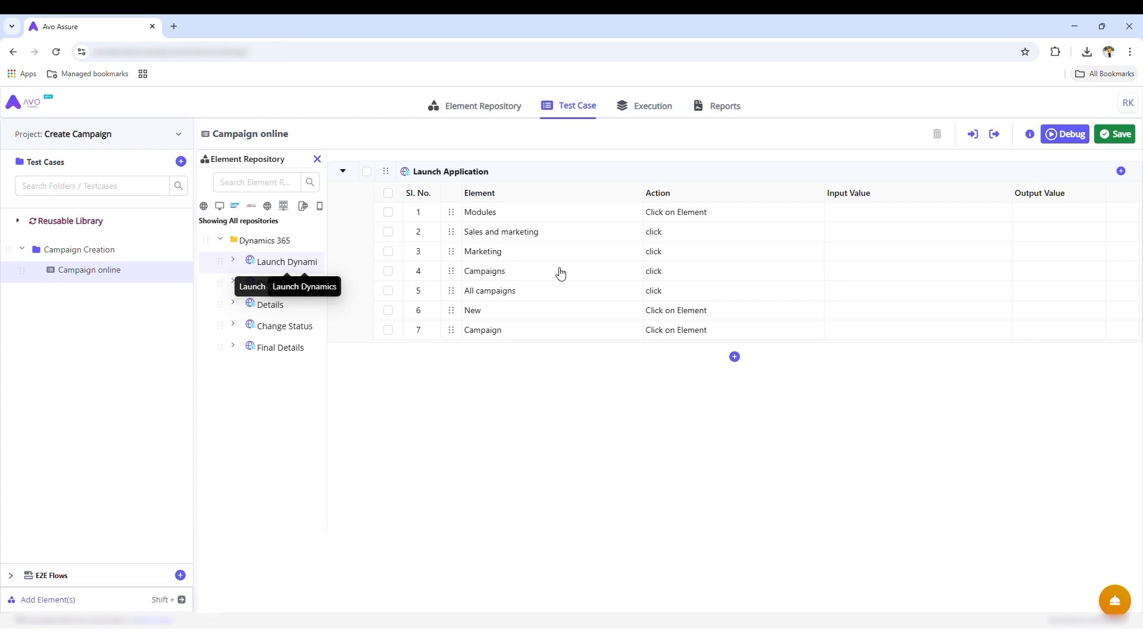
{"action": "left_click", "coordinate": [317, 159]}
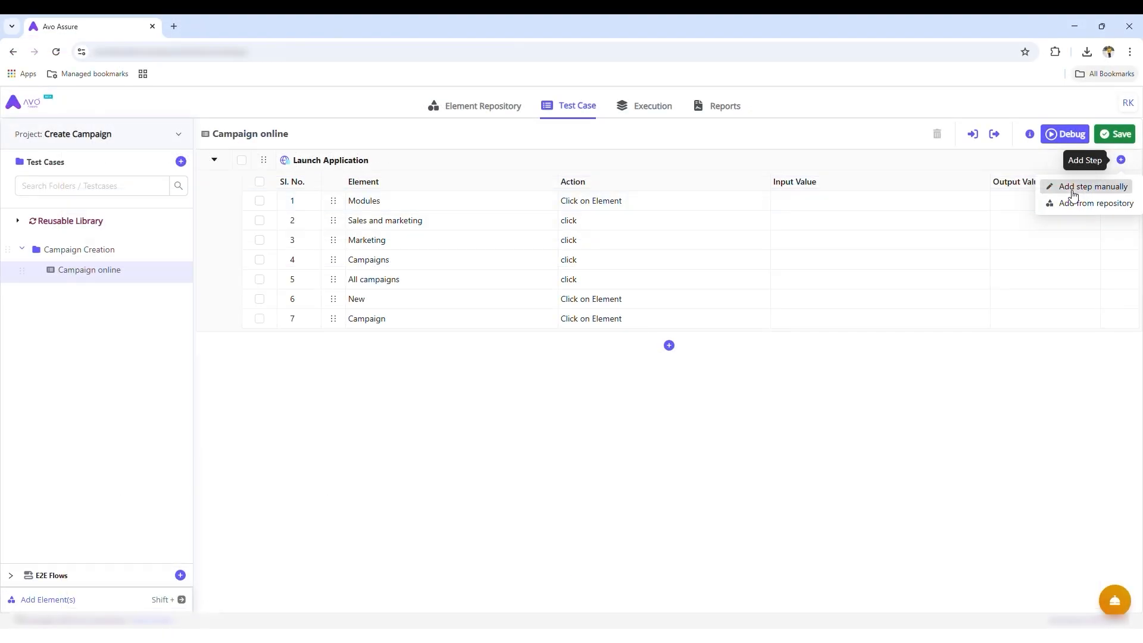
{"action": "left_click", "coordinate": [1074, 193]}
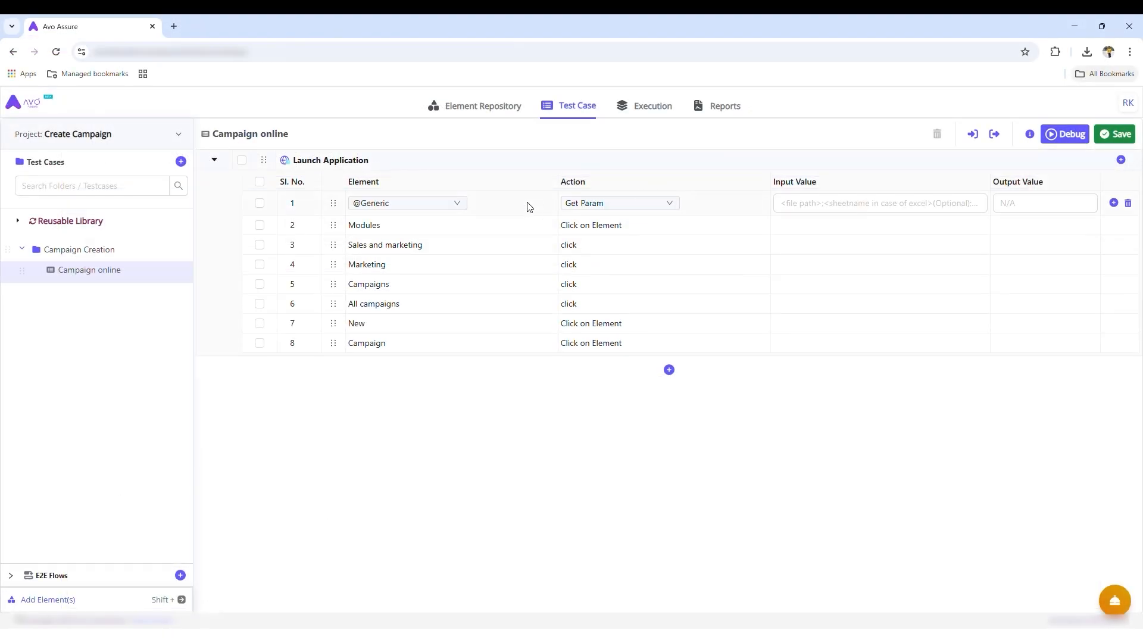
{"action": "left_click", "coordinate": [456, 203]}
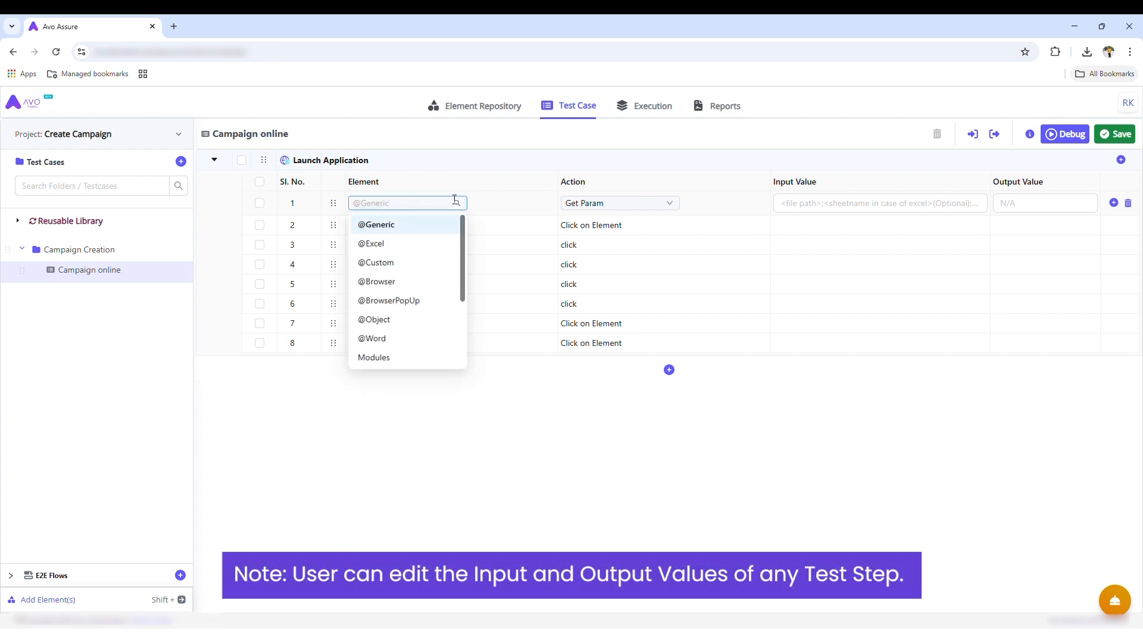
{"action": "left_click", "coordinate": [389, 284]}
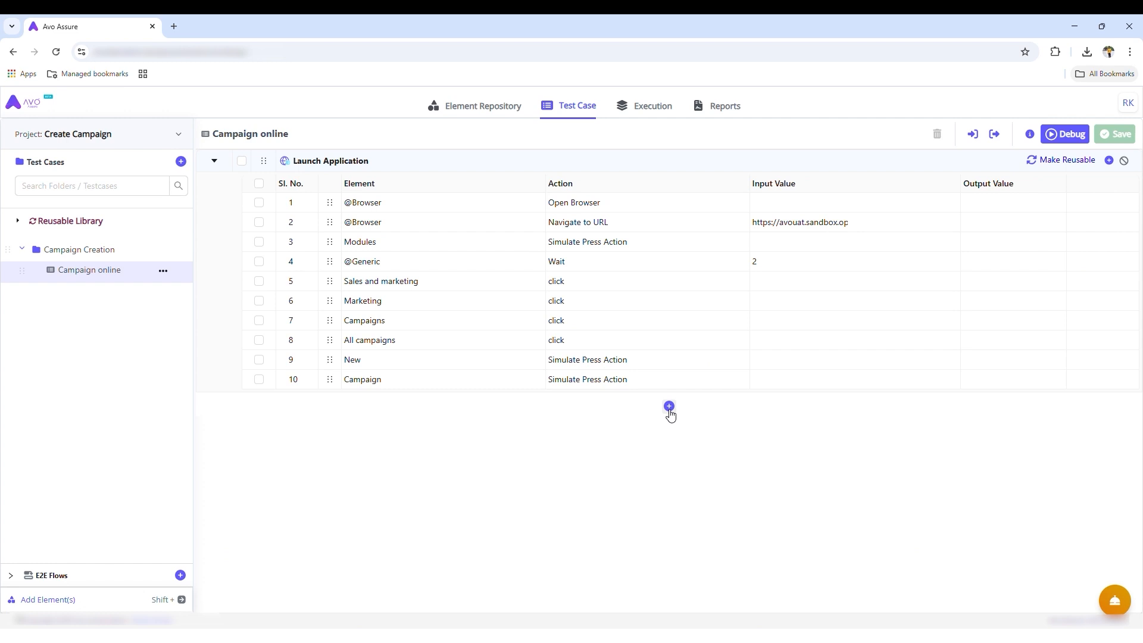
- Add a Web test step group named Create after the Launch Application group
{"action": "left_click", "coordinate": [669, 406]}
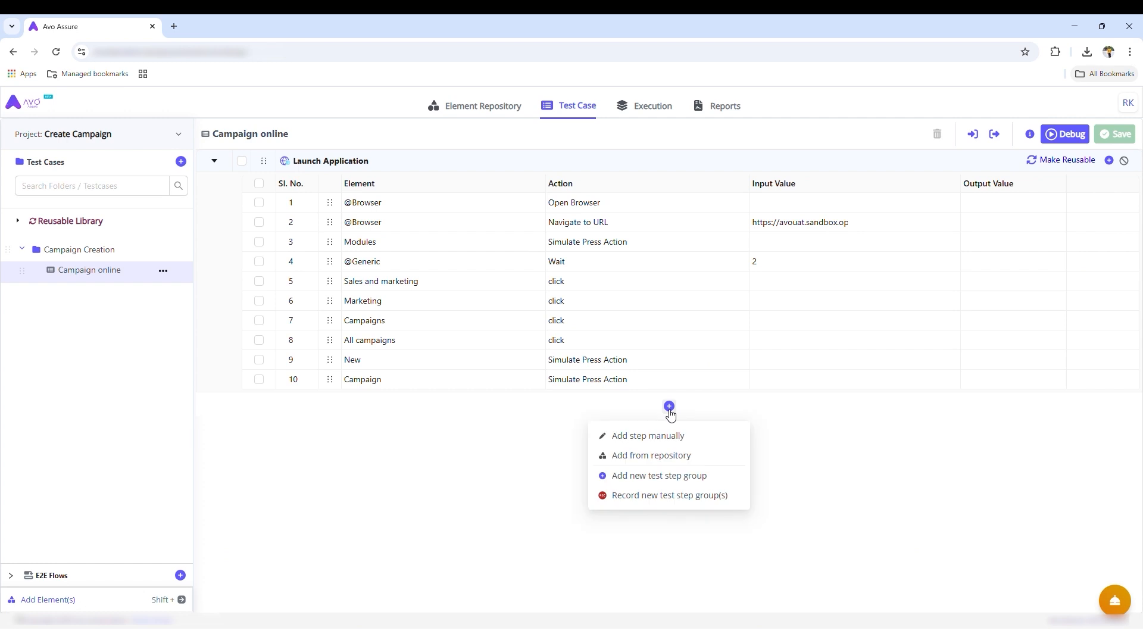
{"action": "left_click", "coordinate": [631, 478]}
{"action": "type", "text": "Create"}
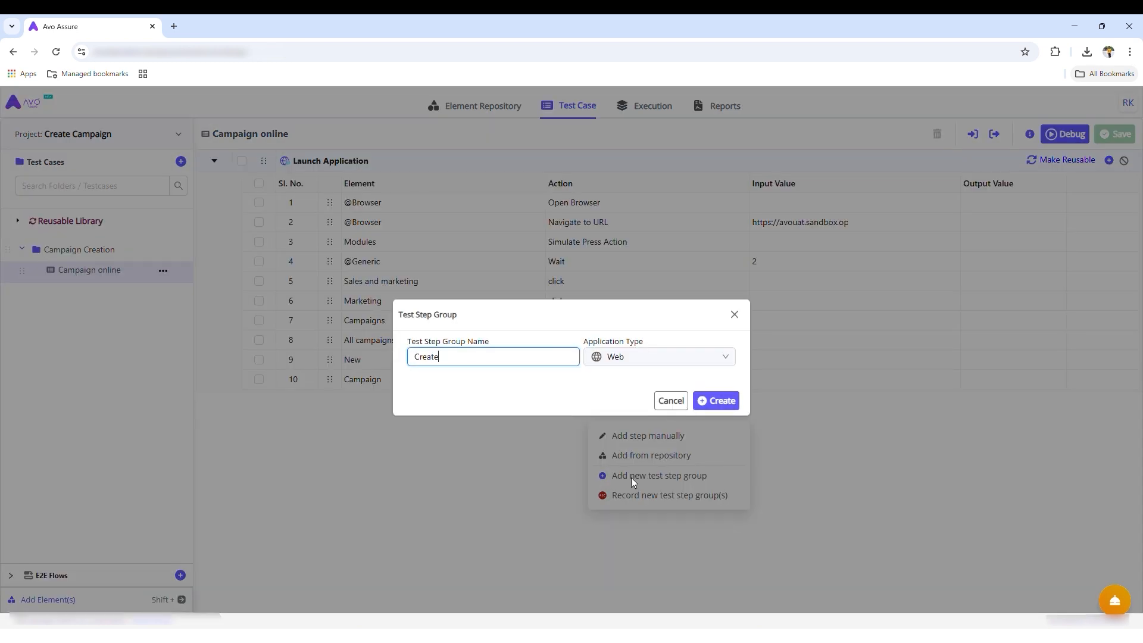
{"action": "left_click", "coordinate": [721, 400]}
- Collapse the Launch Application group and add the Creation repository's elements as steps of the Create group
{"action": "left_click", "coordinate": [214, 211]}
{"action": "left_click", "coordinate": [669, 377]}
{"action": "left_click_drag", "start_coordinate": [260, 287], "coordinate": [479, 323]}
{"action": "left_click", "coordinate": [317, 159]}
- Add a Wait step with input 2 at the start of the Create group, and set CampaignType's input to Product Launch
{"action": "left_click", "coordinate": [1121, 211]}
{"action": "left_click", "coordinate": [673, 254]}
{"action": "left_click", "coordinate": [806, 254]}
{"action": "type", "text": "2"}
{"action": "left_click", "coordinate": [806, 272]}
{"action": "type", "text": "Product Launch"}
- Insert a Wait step with input 2 after CampaignType, and set CampaignGroup's input value to Event Marketing
{"action": "left_click", "coordinate": [1113, 272]}
{"action": "left_click", "coordinate": [673, 295]}
{"action": "type", "text": "wa"}
{"action": "left_click", "coordinate": [628, 315]}
{"action": "left_click", "coordinate": [806, 293]}
{"action": "type", "text": "2"}
{"action": "left_click", "coordinate": [801, 316]}
{"action": "type", "text": "Event Marketing"}
- Insert a Wait step after CampaignGroup, and set CampaignTarget's input value to Riders
{"action": "left_click", "coordinate": [1114, 312]}
{"action": "left_click", "coordinate": [670, 334]}
{"action": "type", "text": "wa"}
{"action": "left_click", "coordinate": [797, 353]}
{"action": "type", "text": "Riders"}
- Insert a Wait step with input 2 between CampaignTarget and Campaign Name
{"action": "left_click", "coordinate": [1114, 350]}
{"action": "left_click", "coordinate": [671, 372]}
{"action": "type", "text": "wa"}
{"action": "left_click", "coordinate": [625, 393]}
{"action": "left_click", "coordinate": [797, 374]}
{"action": "type", "text": "2"}
{"action": "left_click", "coordinate": [860, 441]}
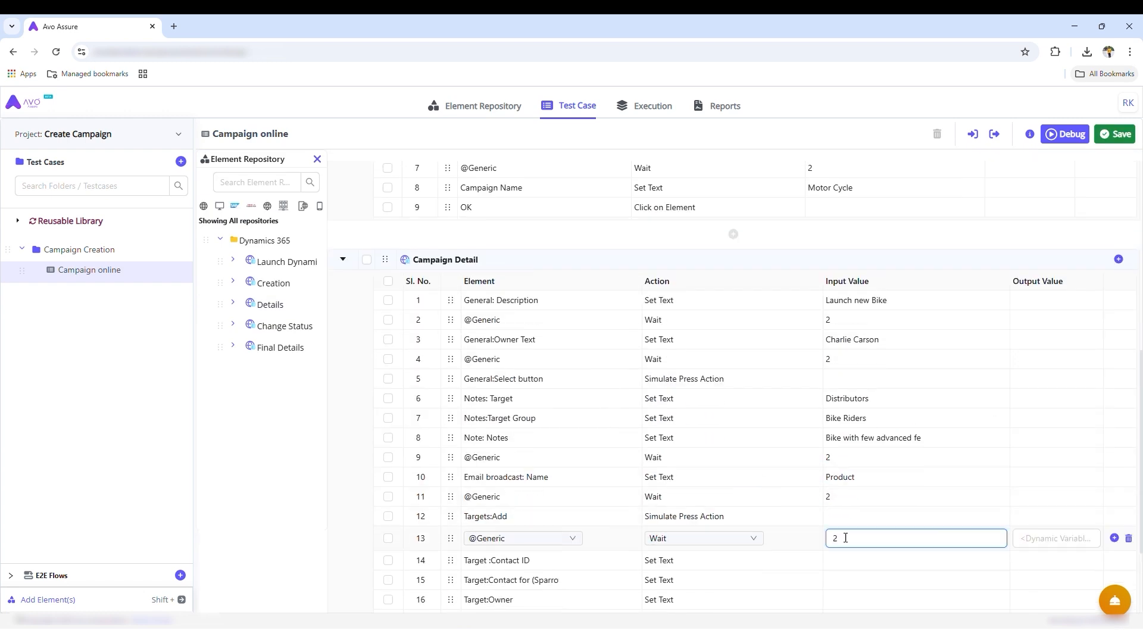
{"action": "left_click", "coordinate": [703, 532]}
{"action": "type", "text": "WAIT"}
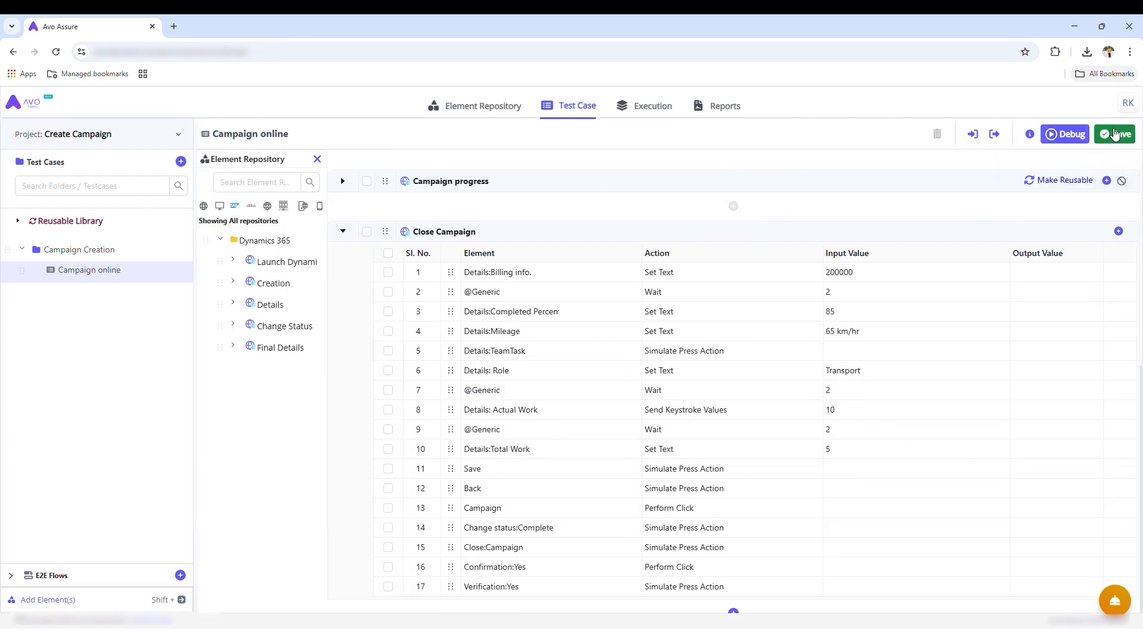
{"action": "left_click", "coordinate": [1115, 133]}
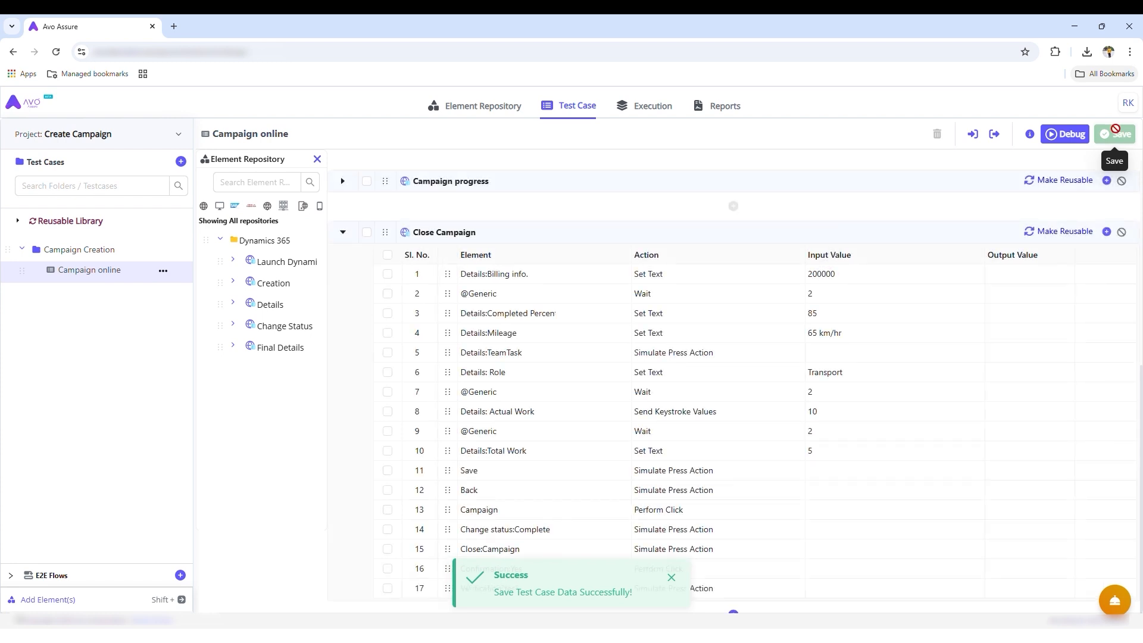
- Collapse the Launch Application group and hide the element repository beside the test case steps
{"action": "scroll", "coordinate": [846, 323], "scroll_direction": "up", "scroll_amount": 6}
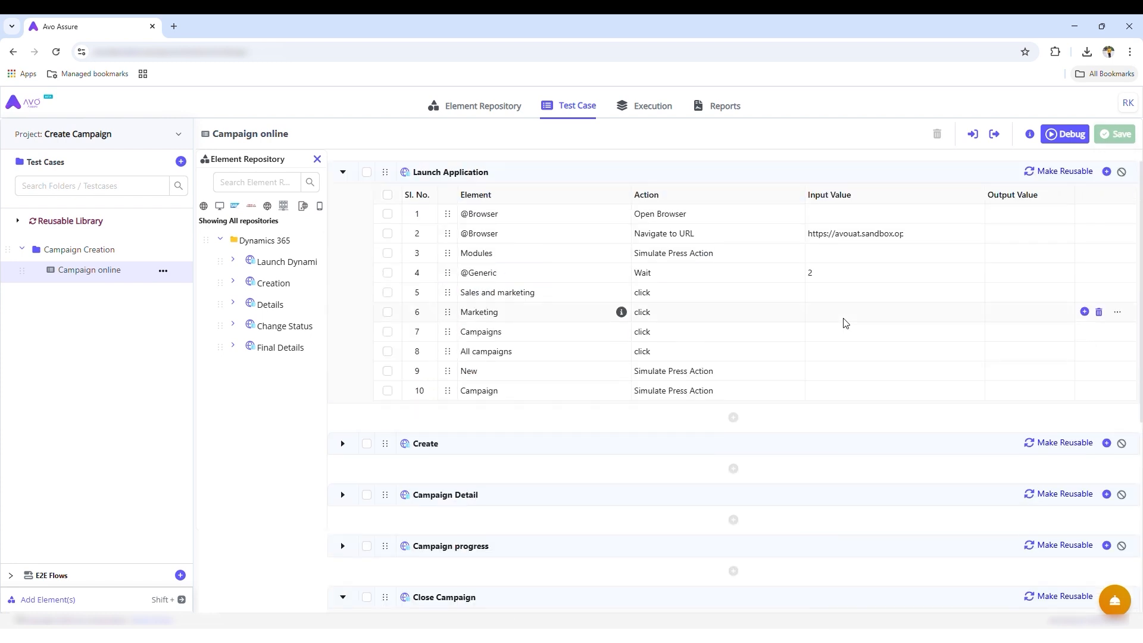
{"action": "left_click", "coordinate": [343, 172]}
{"action": "left_click", "coordinate": [316, 159]}
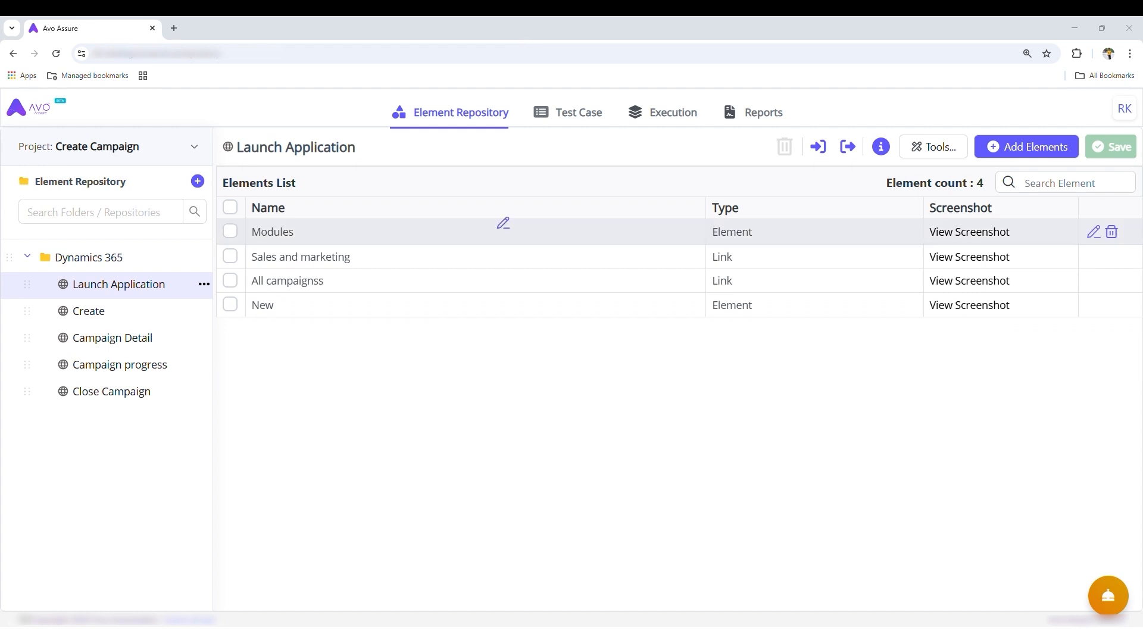
- Review the Modules element's identifier properties and their priority order in the Launch Application repository, and close the details
{"action": "left_click", "coordinate": [1093, 233]}
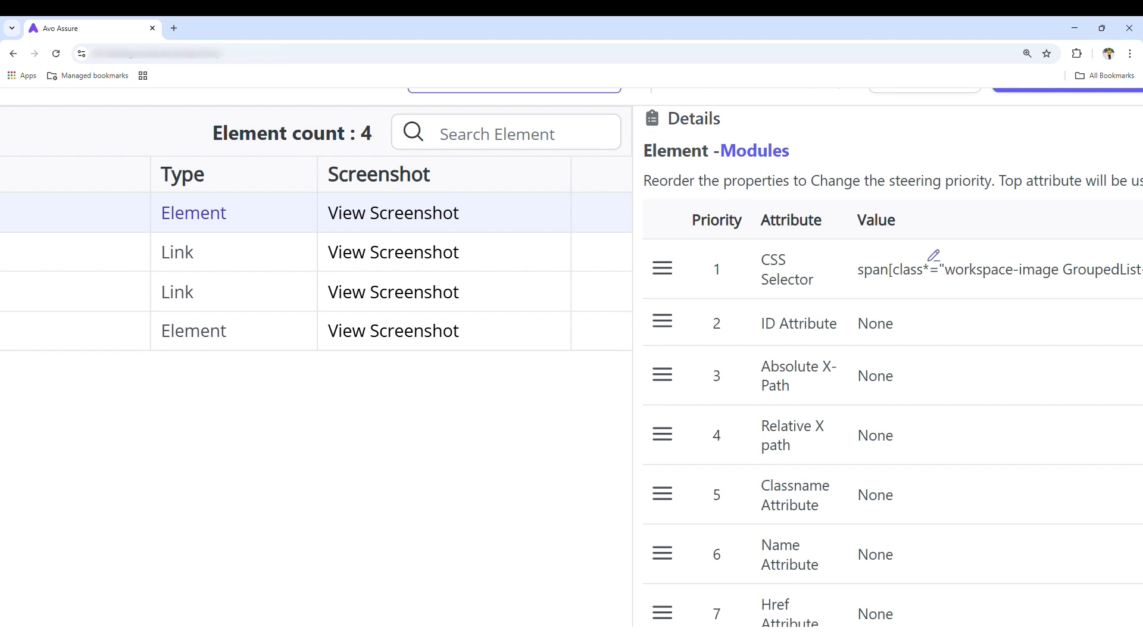
{"action": "scroll", "coordinate": [934, 256], "scroll_direction": "down", "scroll_amount": 5}
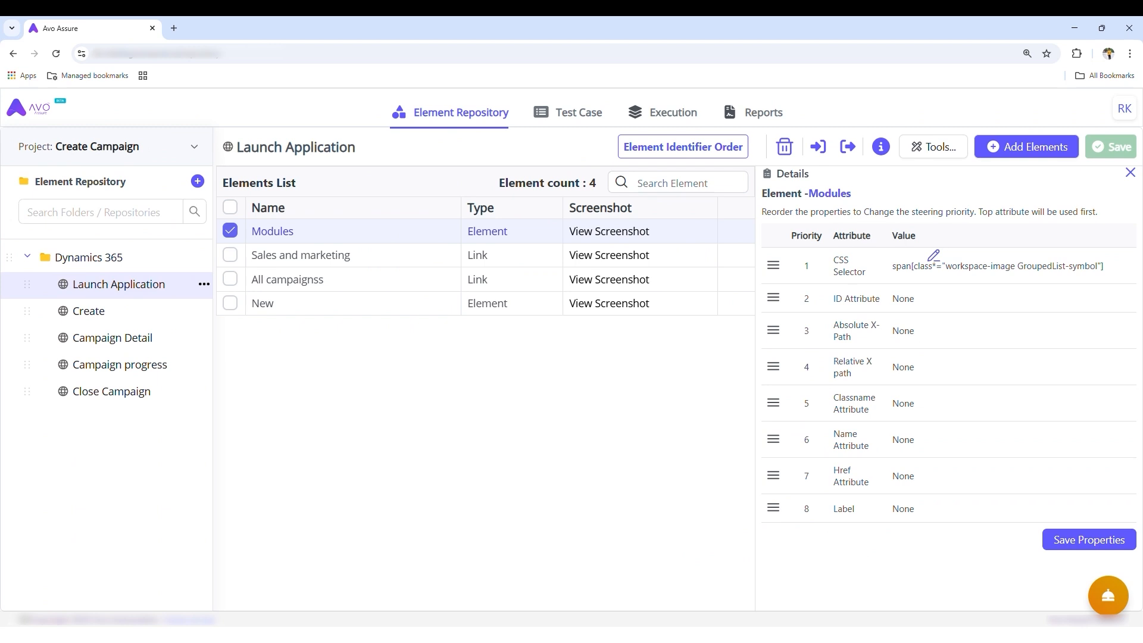
{"action": "left_click", "coordinate": [1130, 172]}
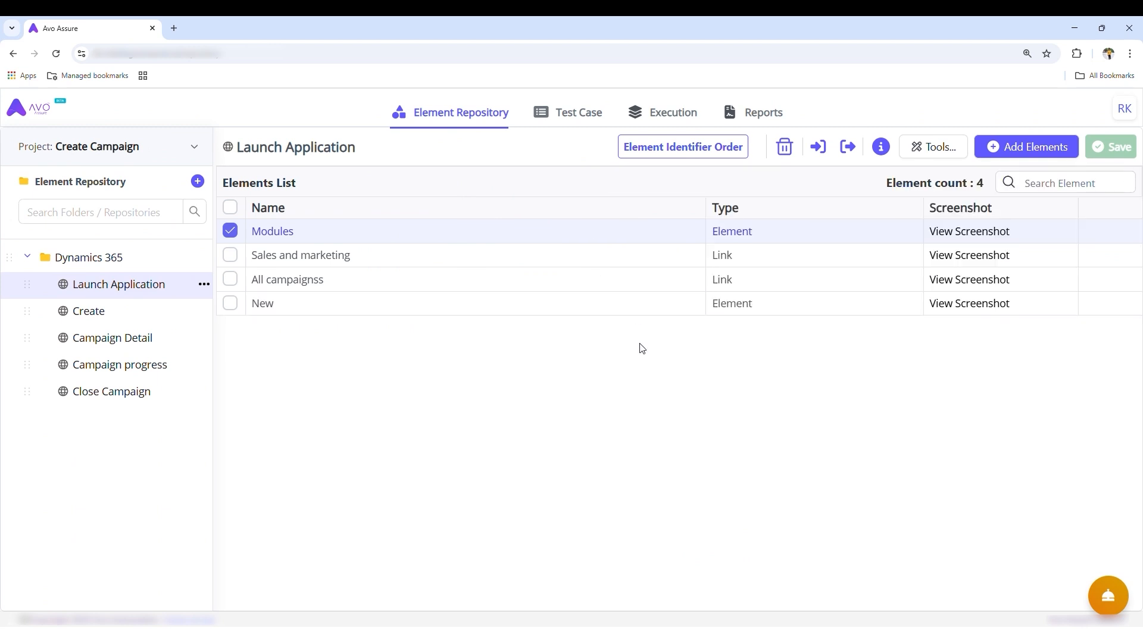
- Start capturing additional elements for the Launch Application repository using Microsoft Edge
{"action": "left_click", "coordinate": [1005, 146]}
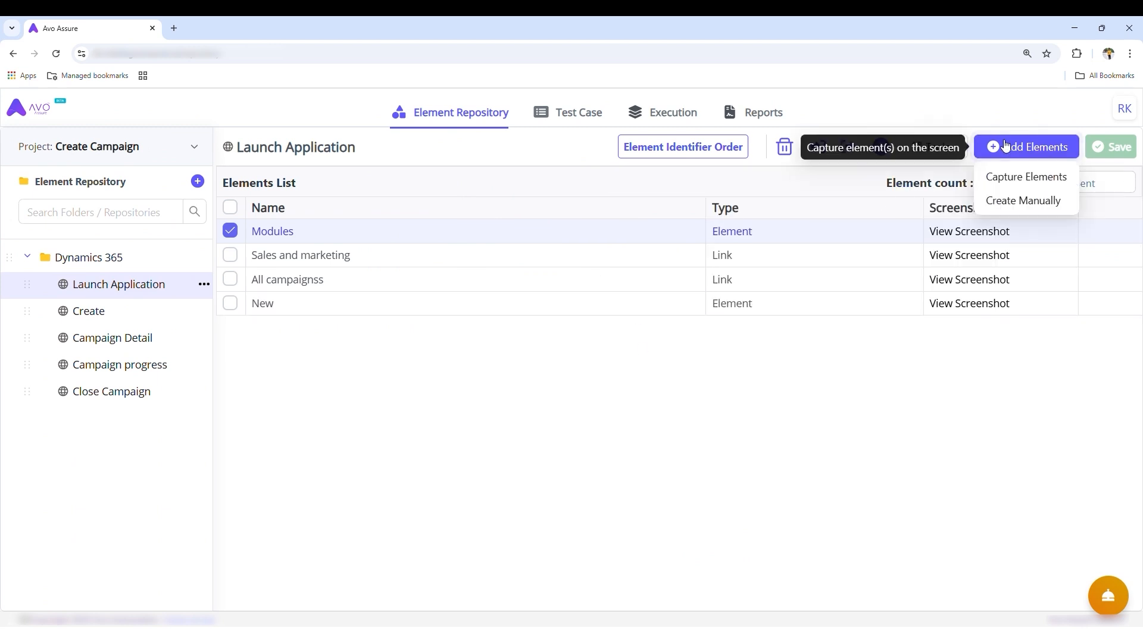
{"action": "left_click", "coordinate": [997, 178]}
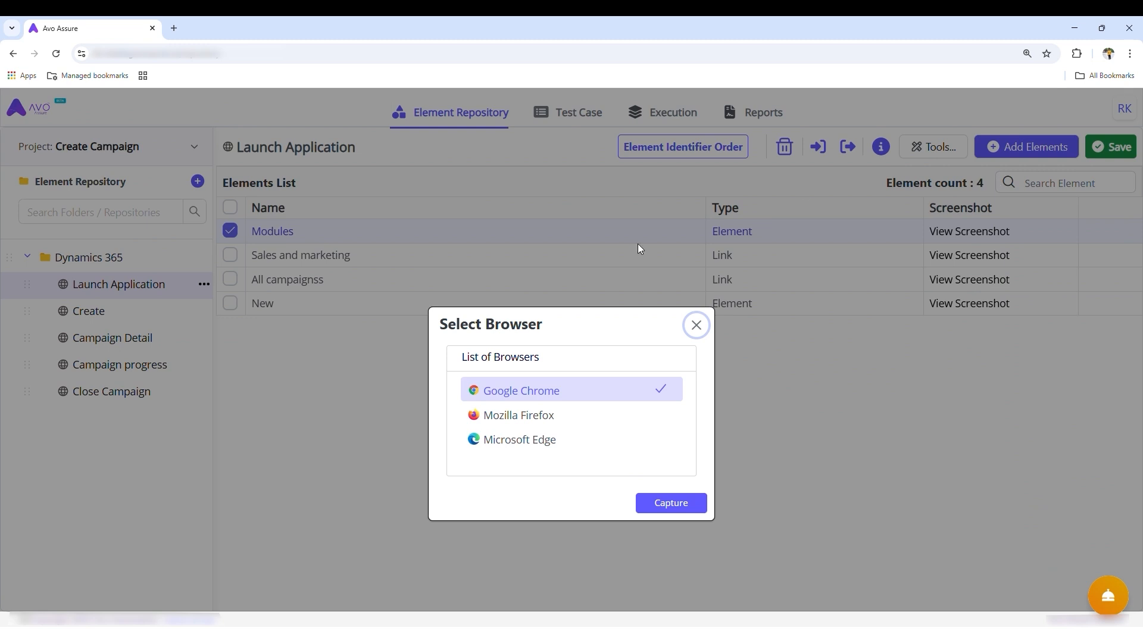
{"action": "left_click", "coordinate": [515, 443]}
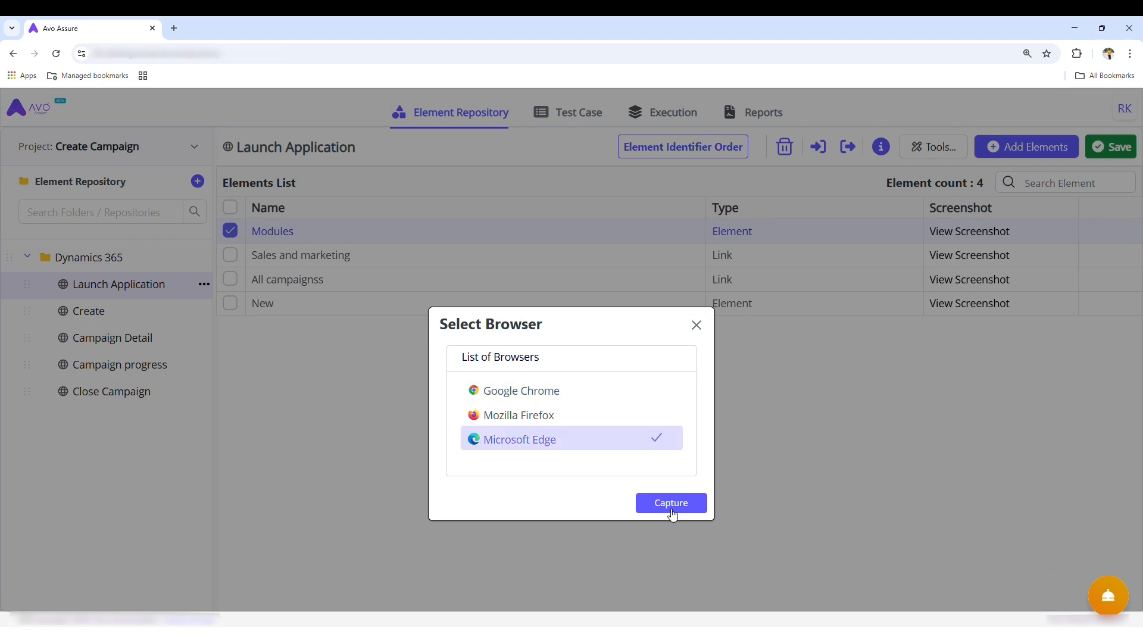
{"action": "left_click", "coordinate": [671, 504]}
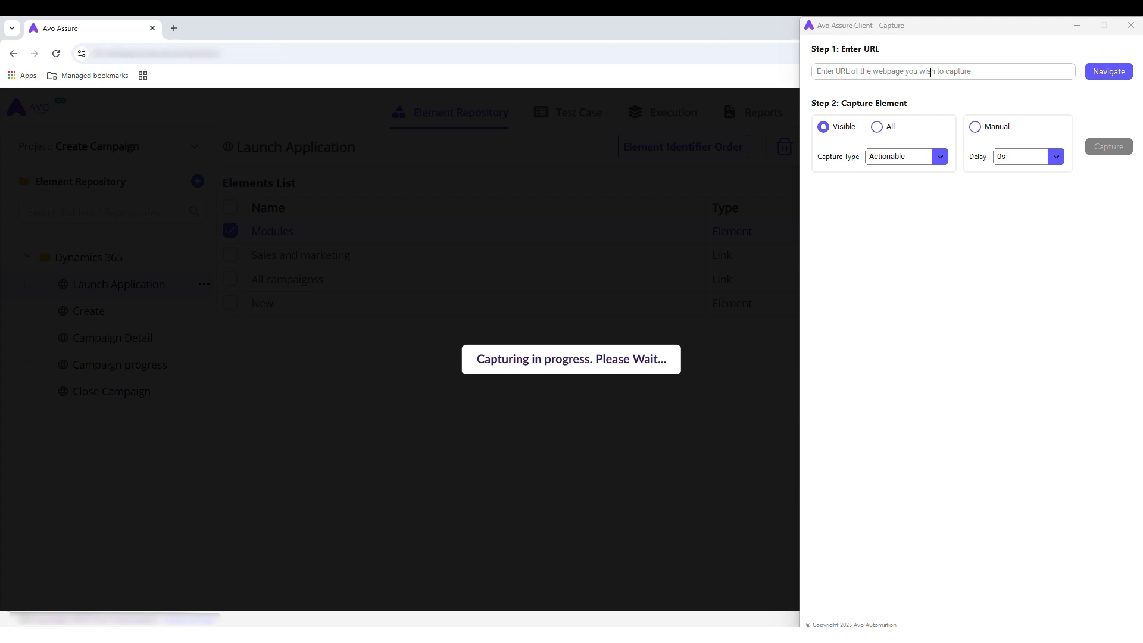
- Load the Finance and Operations default dashboard URL in the capture browser and bring up the Sales and marketing module's links
{"action": "left_click", "coordinate": [931, 72]}
{"action": "key", "text": "super+v"}
{"action": "scroll", "coordinate": [890, 274], "scroll_direction": "down", "scroll_amount": 2}
{"action": "left_click", "coordinate": [891, 284]}
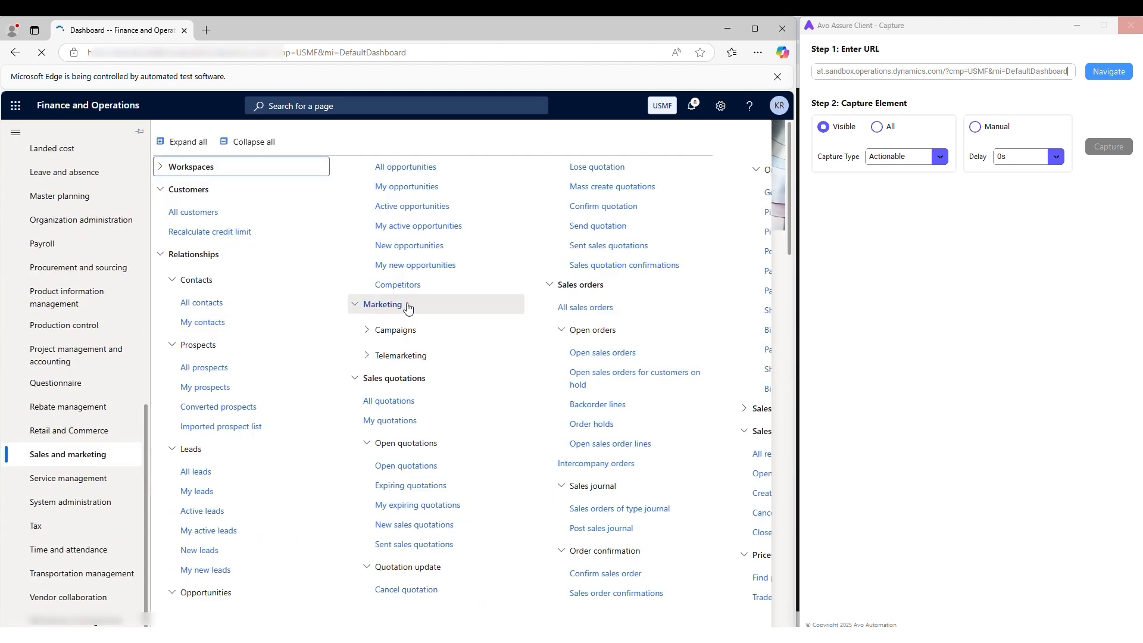
- Capture the Marketing link in Manual mode and save it to the Launch Application repository
{"action": "left_click", "coordinate": [978, 129]}
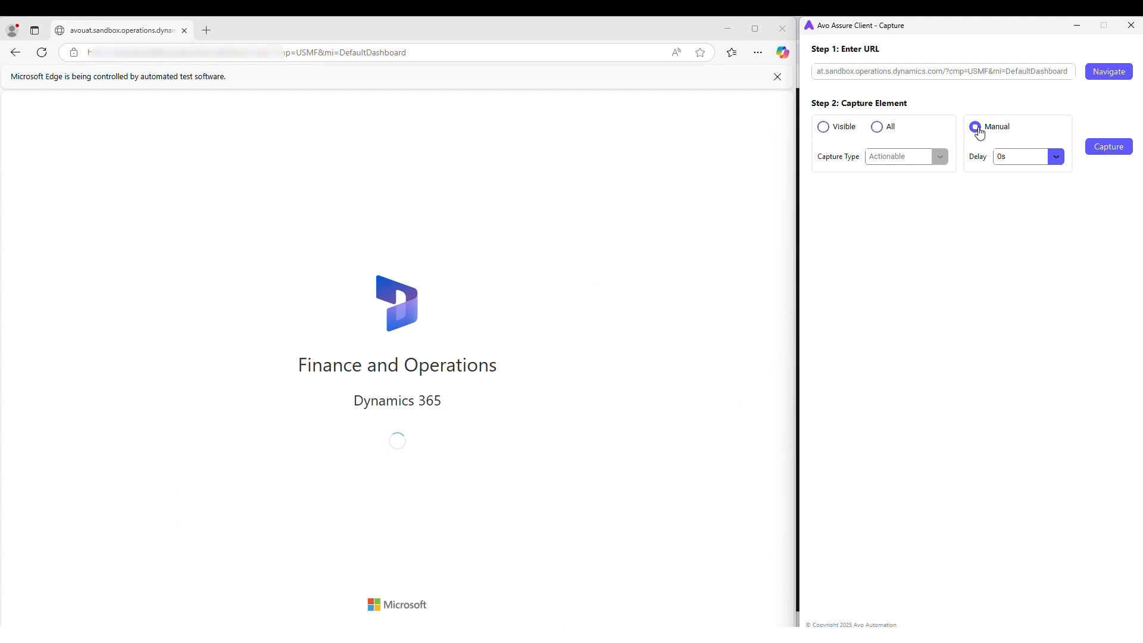
{"action": "left_click", "coordinate": [1108, 146]}
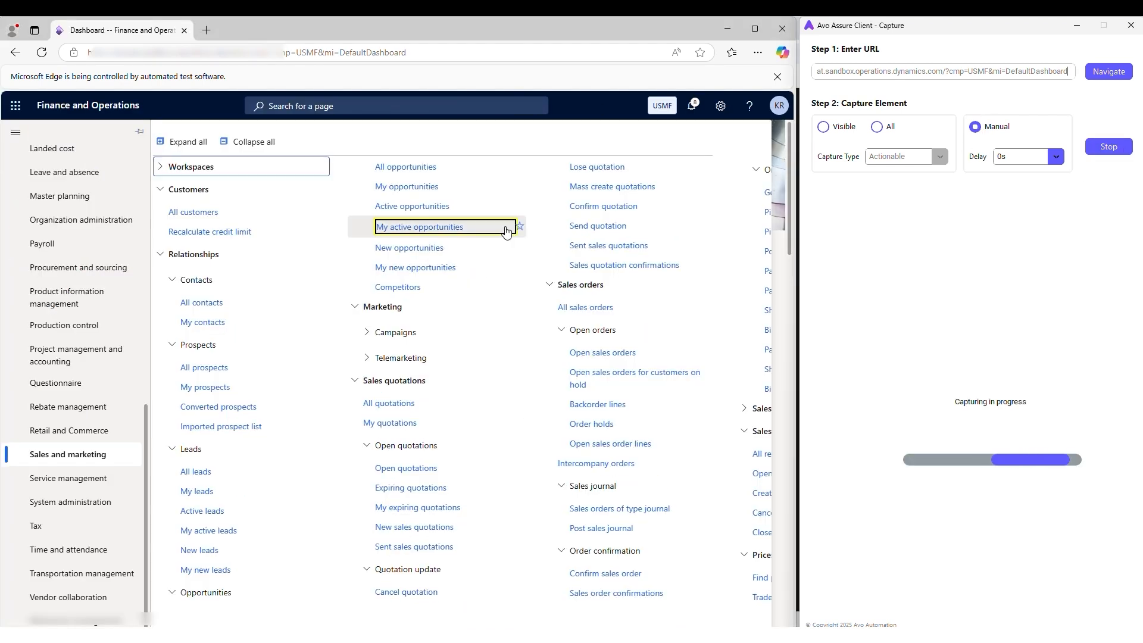
{"action": "left_click", "coordinate": [360, 307]}
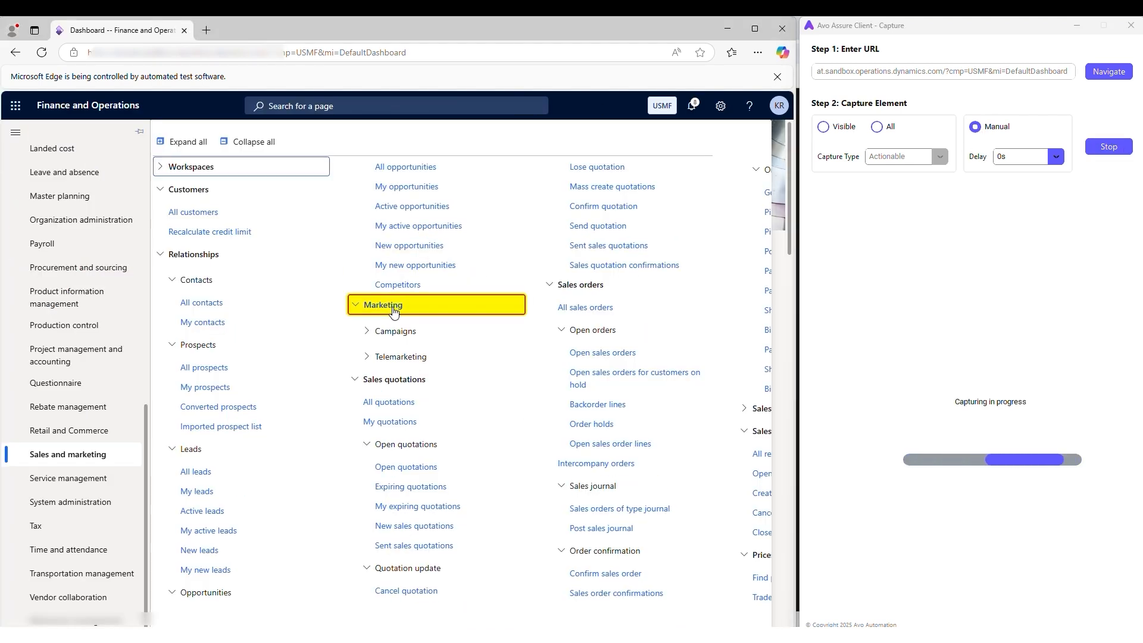
{"action": "left_click", "coordinate": [1099, 147]}
{"action": "left_click", "coordinate": [1103, 196]}
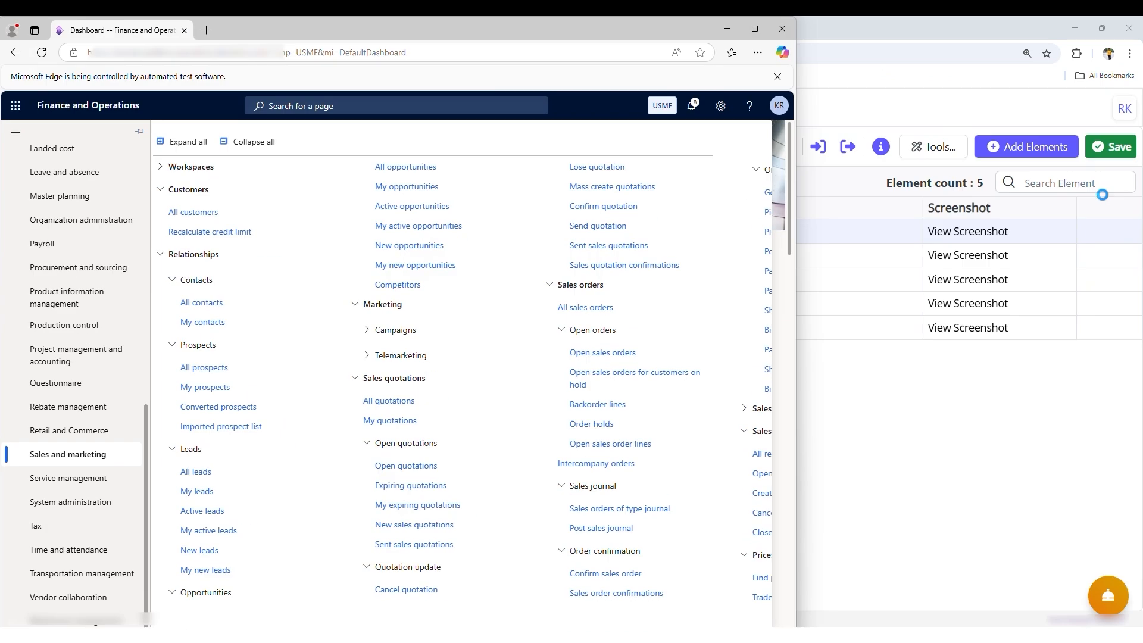
{"action": "left_click", "coordinate": [725, 24]}
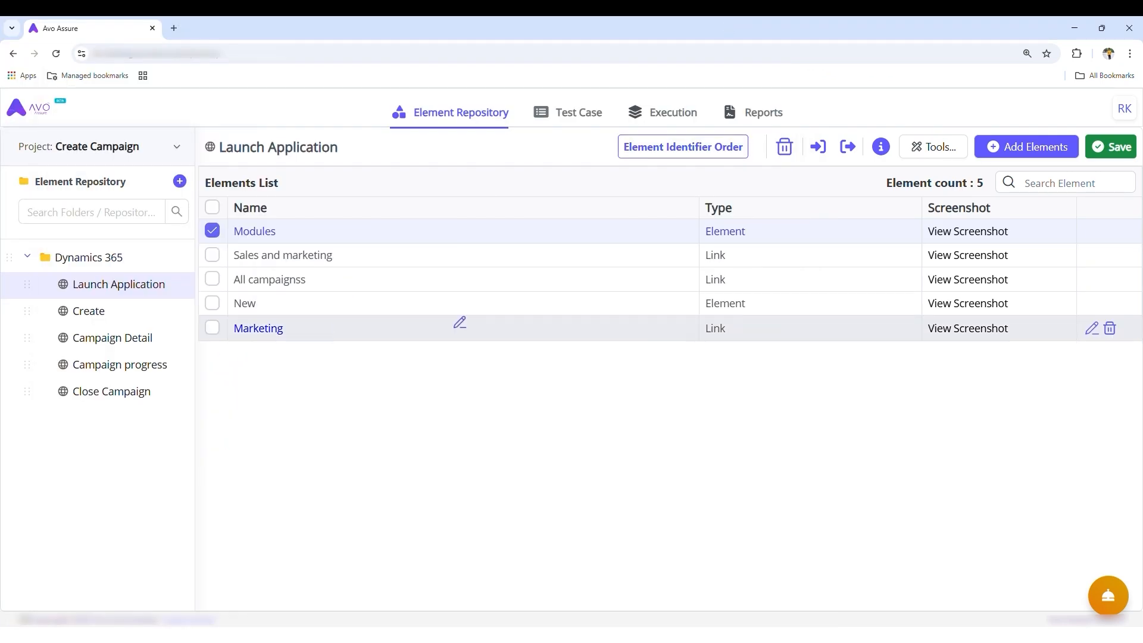
{"action": "left_click", "coordinate": [1114, 147]}
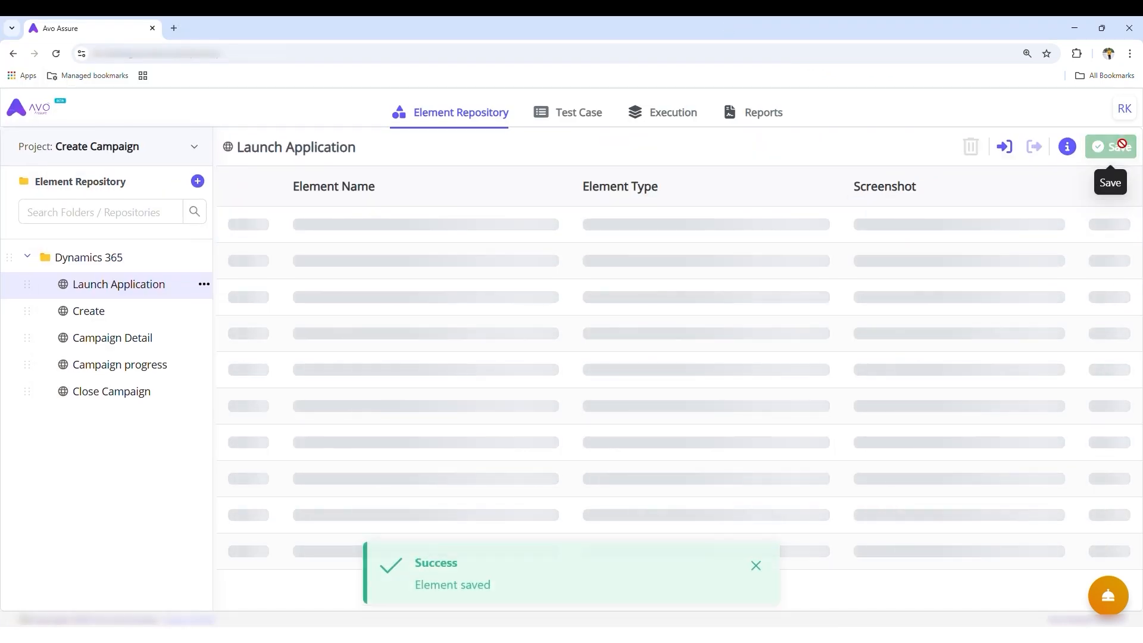
- Open the Marketing element's identifier properties, and display the Modules menu beside the developer tools in the Edge dashboard
{"action": "left_click", "coordinate": [1090, 327]}
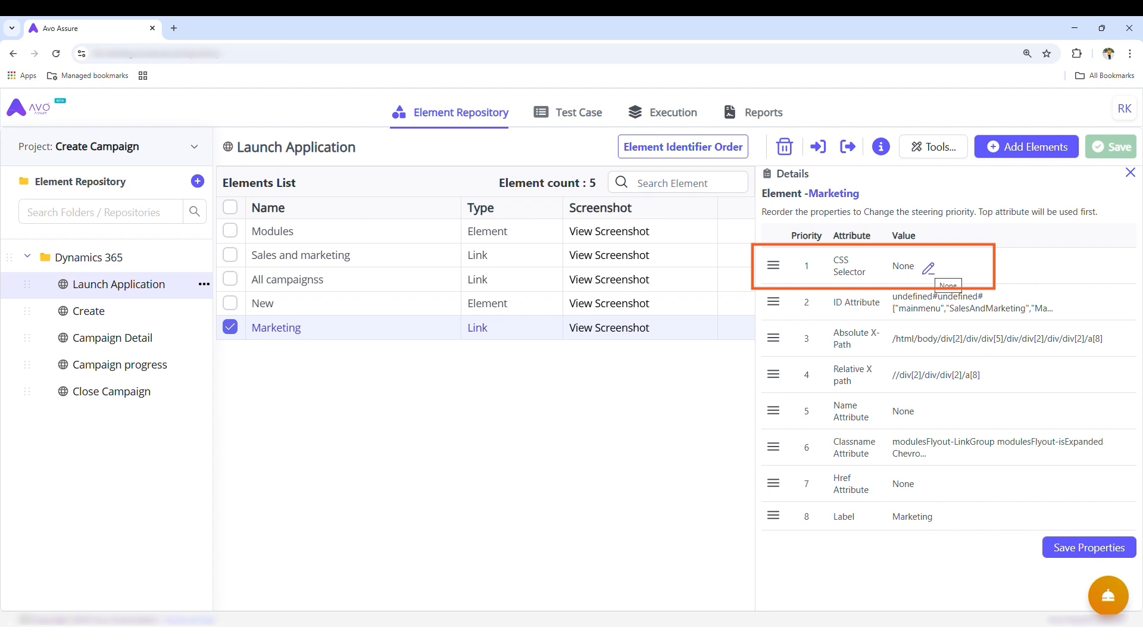
{"action": "mouse_move", "coordinate": [809, 635]}
{"action": "left_click", "coordinate": [792, 574]}
{"action": "key", "text": "F12"}
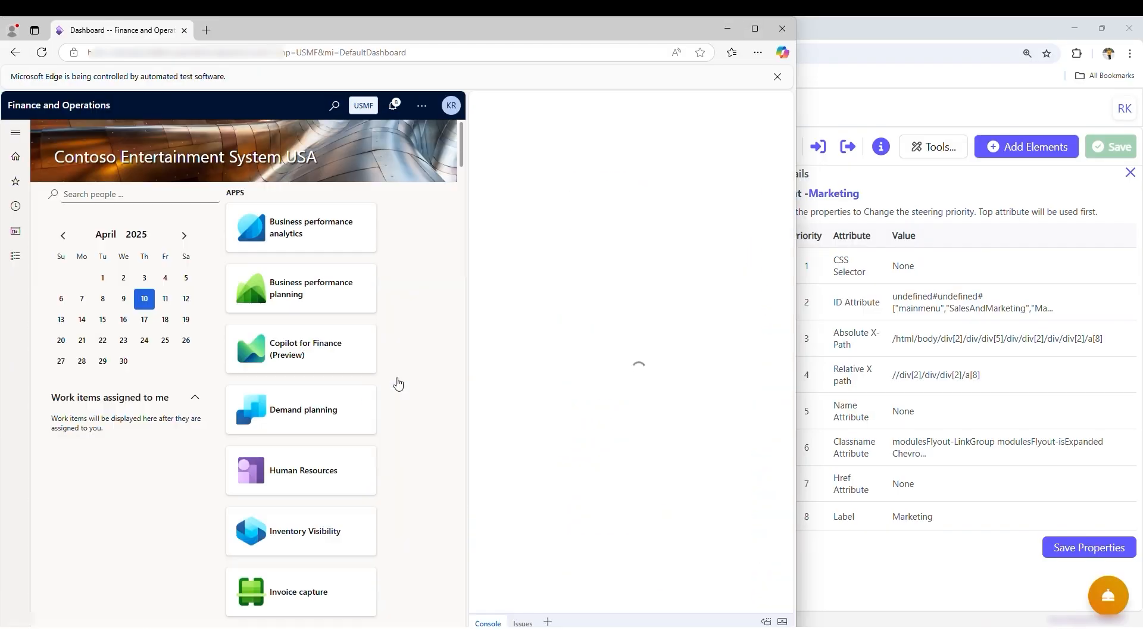
{"action": "left_click", "coordinate": [764, 31]}
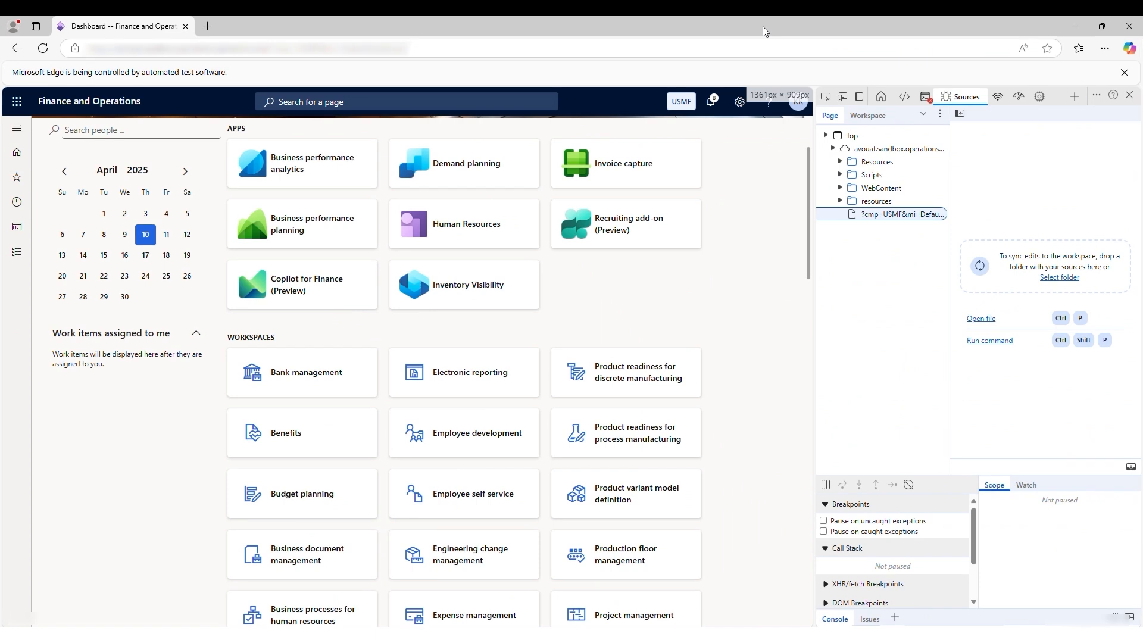
{"action": "left_click", "coordinate": [17, 252]}
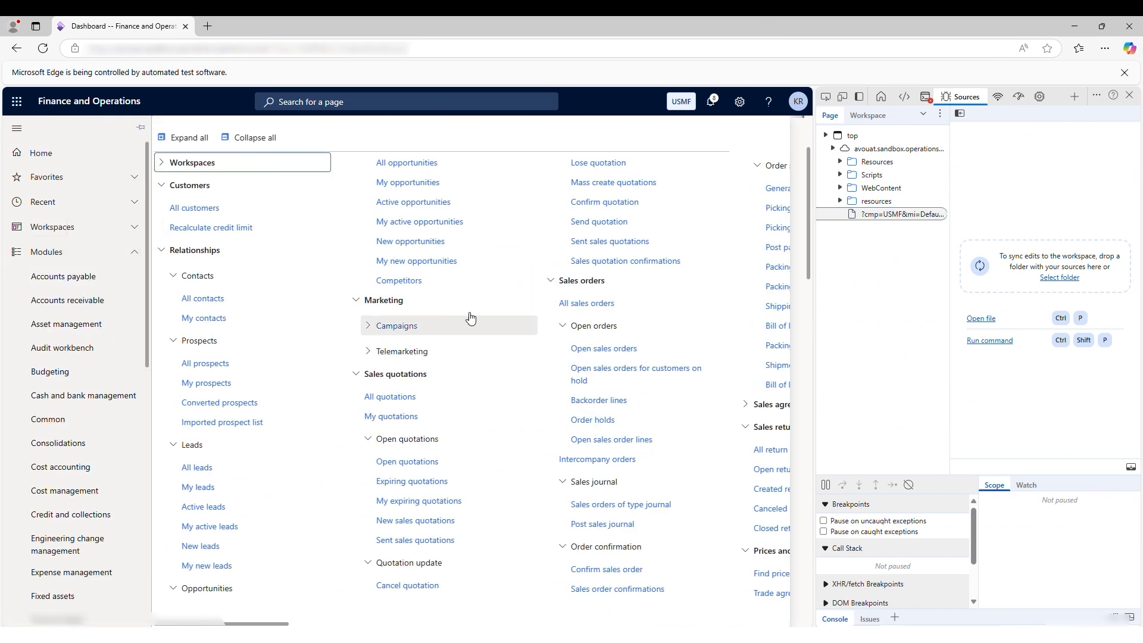
- Inspect the Marketing link in the developer tools and copy the class attribute value of its anchor tag
{"action": "left_click", "coordinate": [827, 97]}
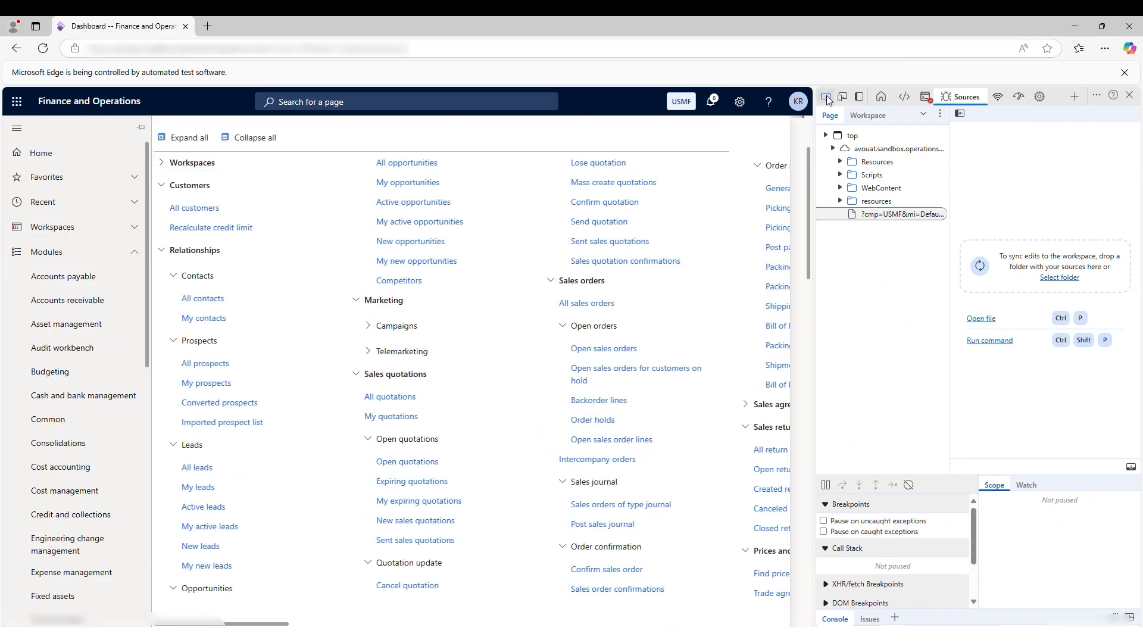
{"action": "left_click", "coordinate": [396, 303]}
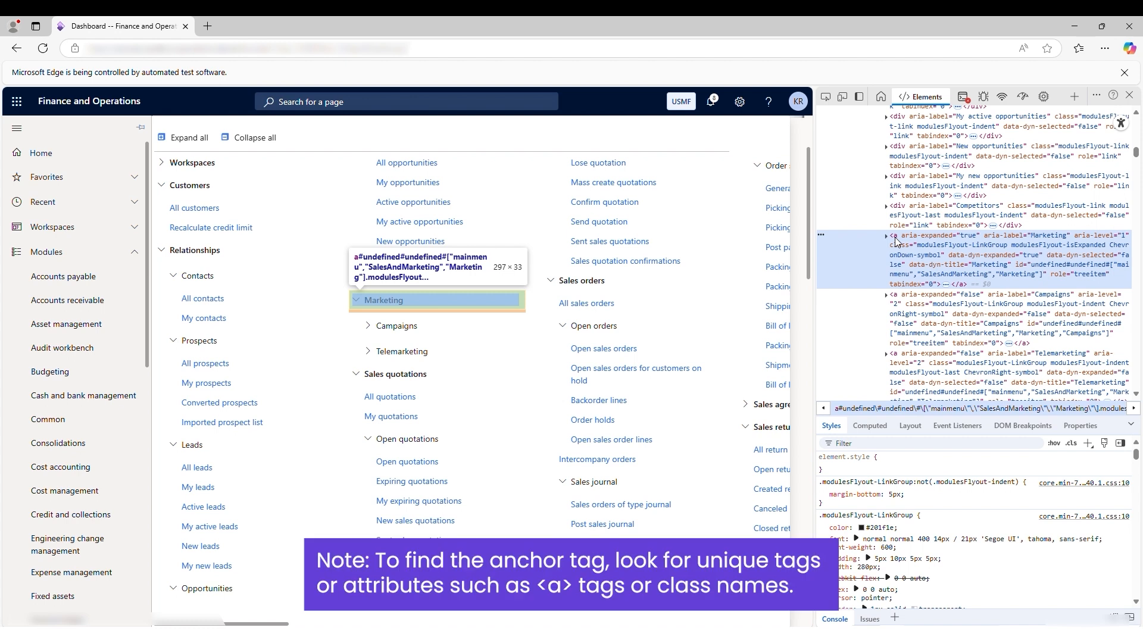
{"action": "double_click", "coordinate": [951, 249]}
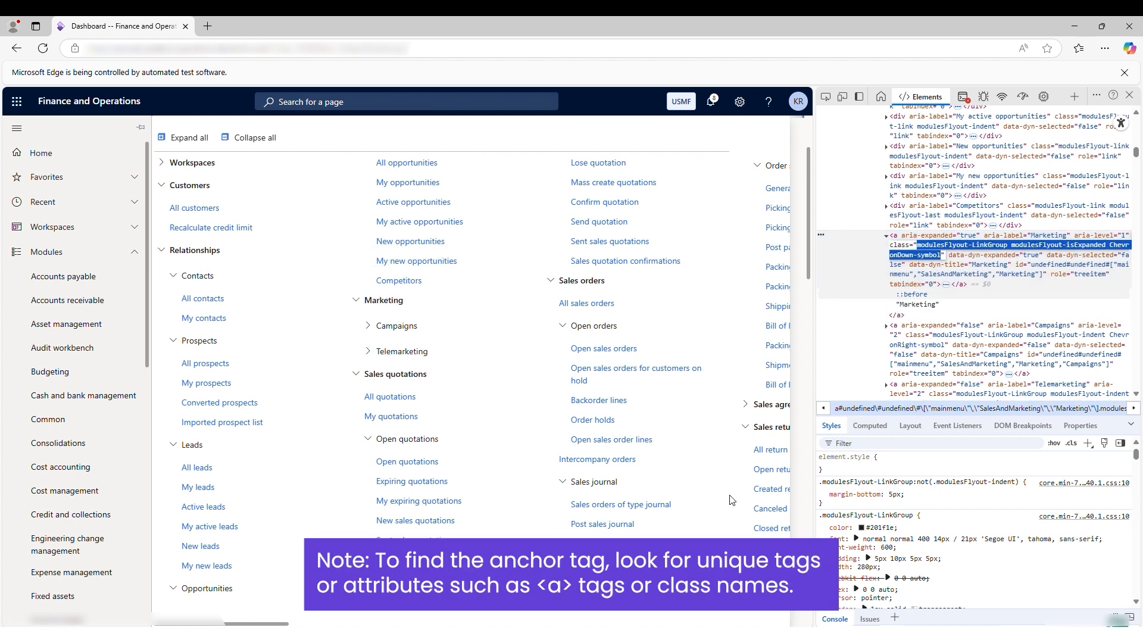
- Back in Avo Assure, set the Marketing element's CSS Selector to a[class*="modulesFlyout-LinkGroup modules"]
{"action": "mouse_move", "coordinate": [704, 634]}
{"action": "left_click", "coordinate": [691, 574]}
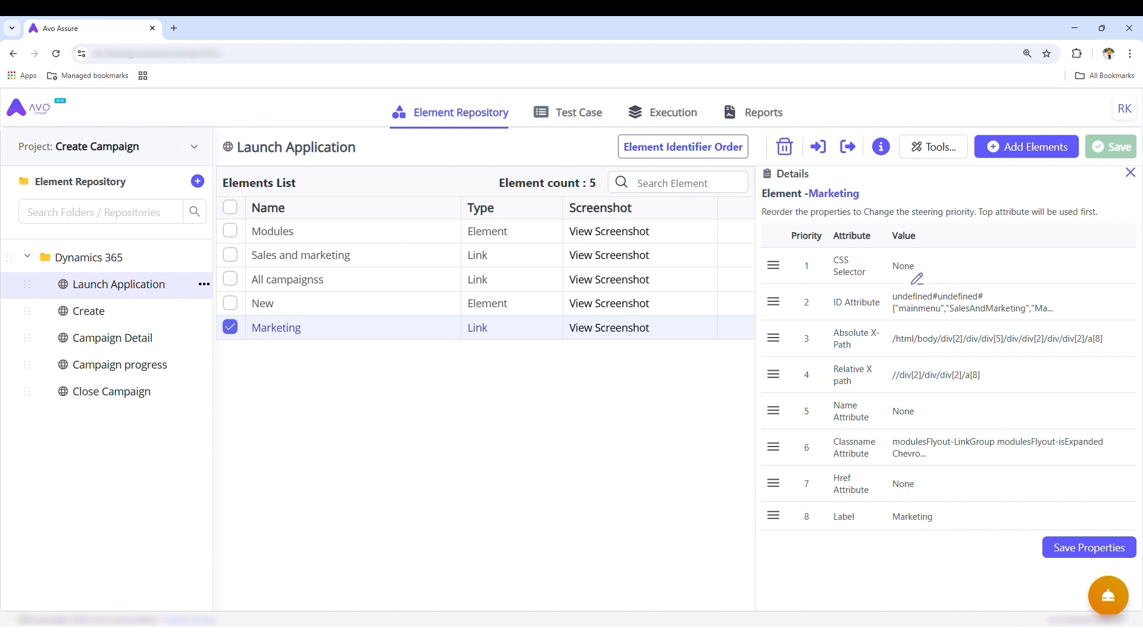
{"action": "left_click", "coordinate": [927, 266]}
{"action": "key", "text": "BackSpace"}
{"action": "key", "text": "BackSpace"}
{"action": "key", "text": "BackSpace"}
{"action": "key", "text": "BackSpace"}
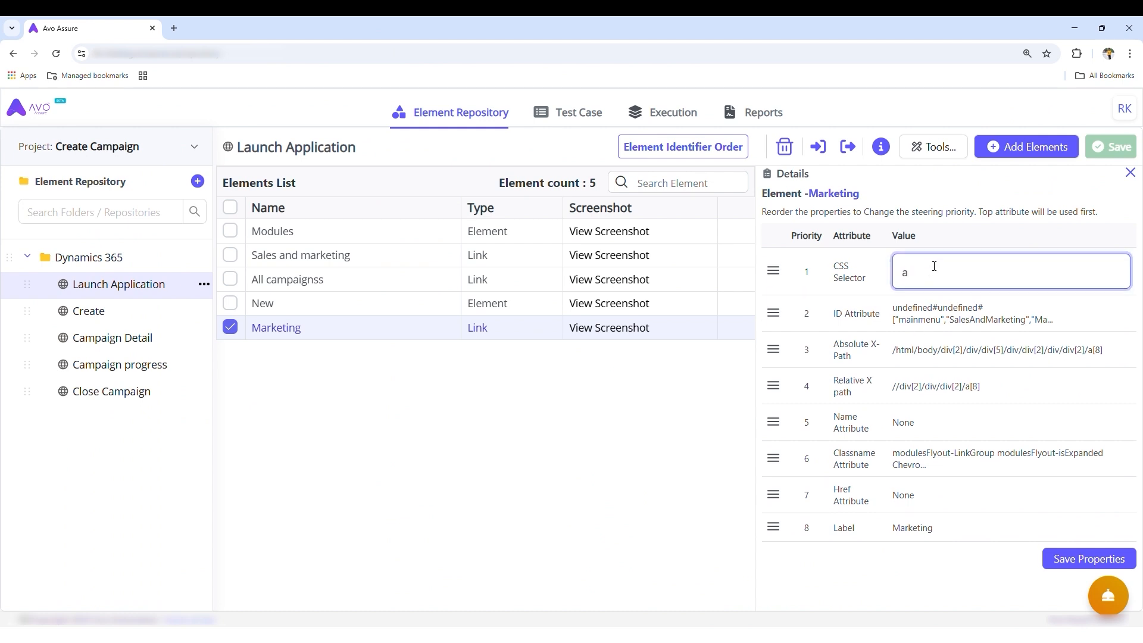
{"action": "type", "text": "a[class*=\"\""}
{"action": "key", "text": "ctrl+v"}
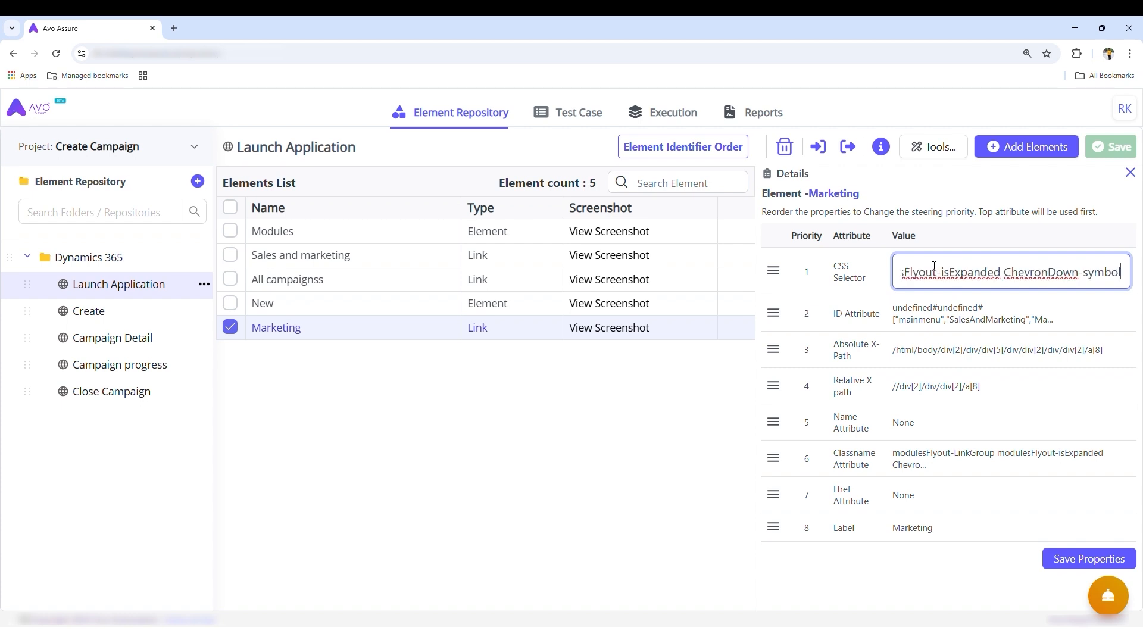
{"action": "key", "text": "BackSpace"}
{"action": "key", "text": "BackSpace"}
{"action": "key", "text": "BackSpace"}
{"action": "key", "text": "BackSpace"}
{"action": "key", "text": "BackSpace"}
{"action": "key", "text": "BackSpace"}
{"action": "key", "text": "BackSpace"}
{"action": "key", "text": "BackSpace"}
{"action": "key", "text": "BackSpace"}
{"action": "key", "text": "BackSpace"}
{"action": "key", "text": "BackSpace"}
{"action": "key", "text": "BackSpace"}
{"action": "key", "text": "BackSpace"}
{"action": "key", "text": "BackSpace"}
{"action": "key", "text": "BackSpace"}
{"action": "key", "text": "BackSpace"}
{"action": "key", "text": "BackSpace"}
{"action": "key", "text": "BackSpace"}
{"action": "key", "text": "BackSpace"}
{"action": "key", "text": "BackSpace"}
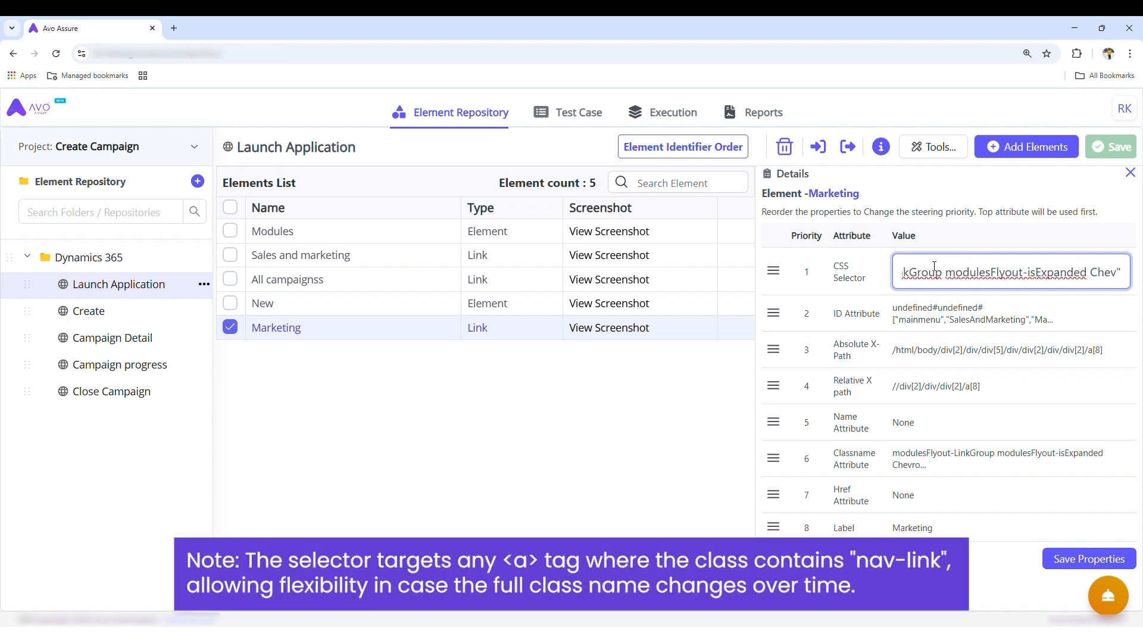
{"action": "key", "text": "BackSpace"}
{"action": "key", "text": "BackSpace"}
{"action": "key", "text": "BackSpace"}
{"action": "key", "text": "BackSpace"}
{"action": "key", "text": "BackSpace"}
{"action": "key", "text": "BackSpace"}
{"action": "key", "text": "BackSpace"}
{"action": "key", "text": "BackSpace"}
{"action": "key", "text": "BackSpace"}
{"action": "key", "text": "BackSpace"}
{"action": "key", "text": "BackSpace"}
{"action": "key", "text": "BackSpace"}
{"action": "key", "text": "BackSpace"}
{"action": "key", "text": "BackSpace"}
{"action": "key", "text": "BackSpace"}
{"action": "key", "text": "BackSpace"}
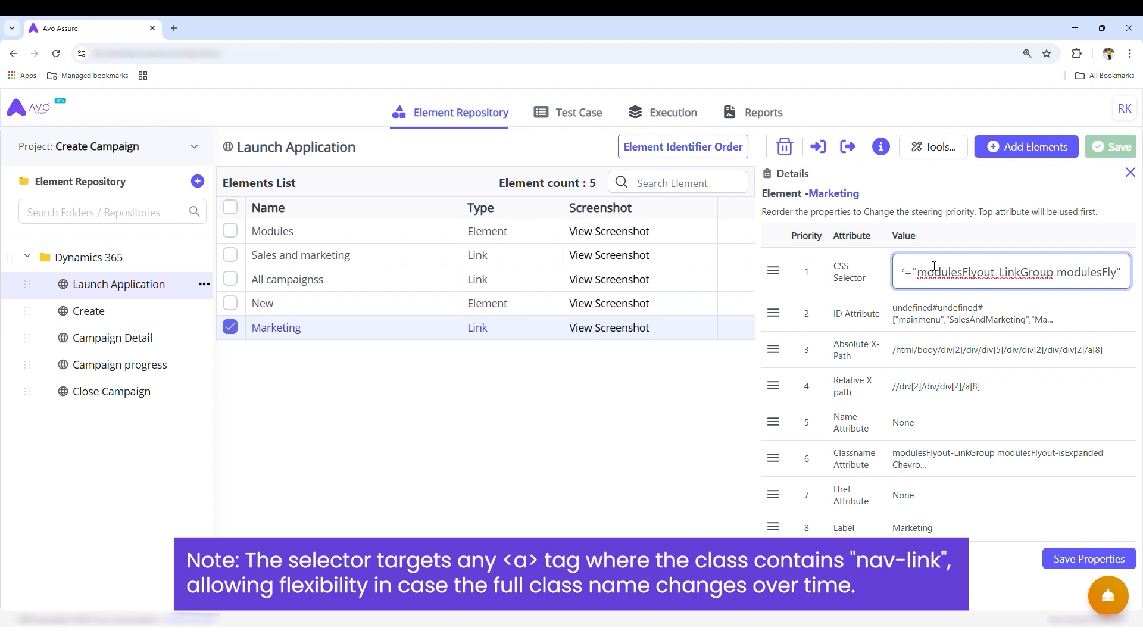
{"action": "type", "text": "]"}
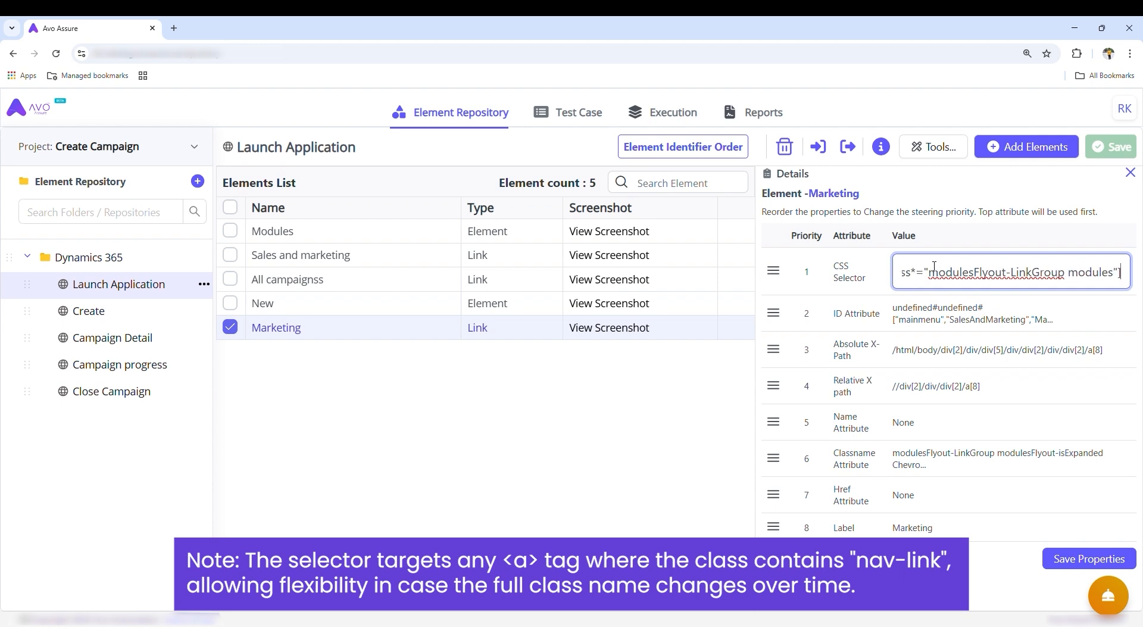
{"action": "key", "text": "Return"}
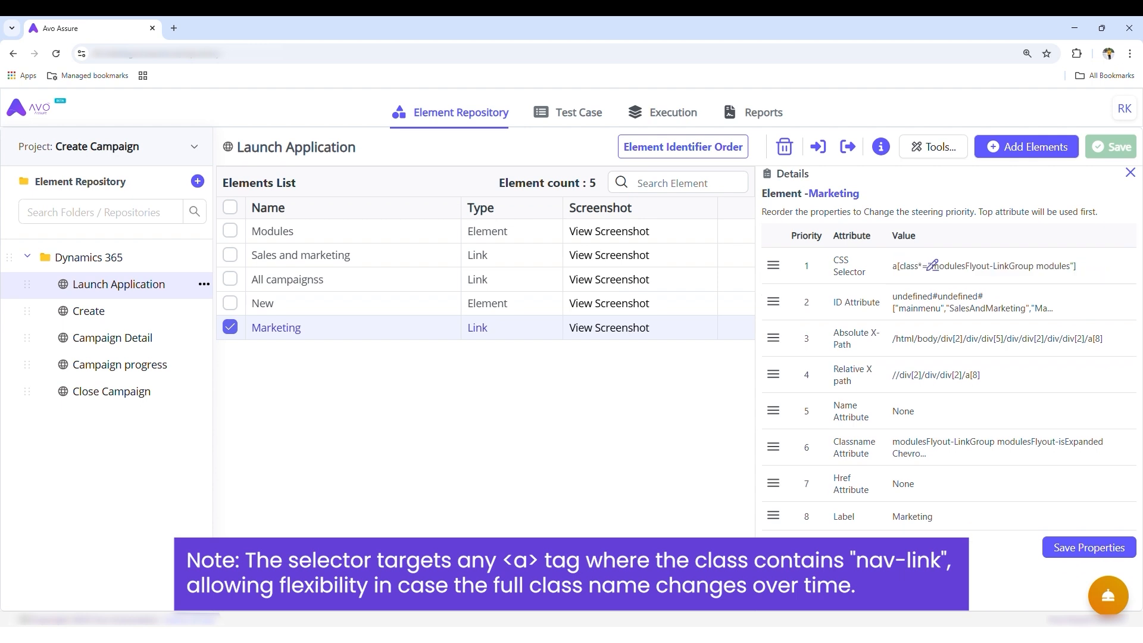
- Set the Marketing element's ID Attribute, Absolute X-Path and Relative X path to None
{"action": "left_click", "coordinate": [1011, 300]}
{"action": "type", "text": "None"}
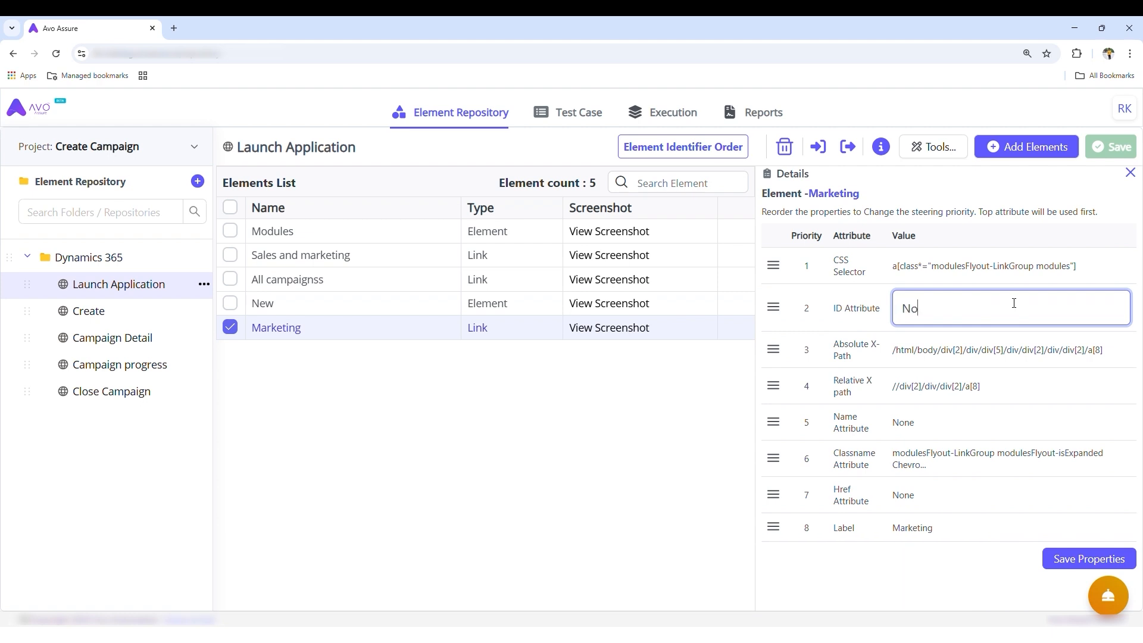
{"action": "key", "text": "Return"}
{"action": "left_click", "coordinate": [1016, 328]}
{"action": "type", "text": "None"}
{"action": "key", "text": "Return"}
{"action": "left_click", "coordinate": [1012, 366]}
{"action": "type", "text": "None"}
{"action": "key", "text": "Return"}
- Set the Marketing element's Classname Attribute and Label to None, and save the properties
{"action": "double_click", "coordinate": [1000, 433]}
{"action": "key", "text": "ctrl+a"}
{"action": "key", "text": "BackSpace"}
{"action": "type", "text": "None"}
{"action": "key", "text": "Return"}
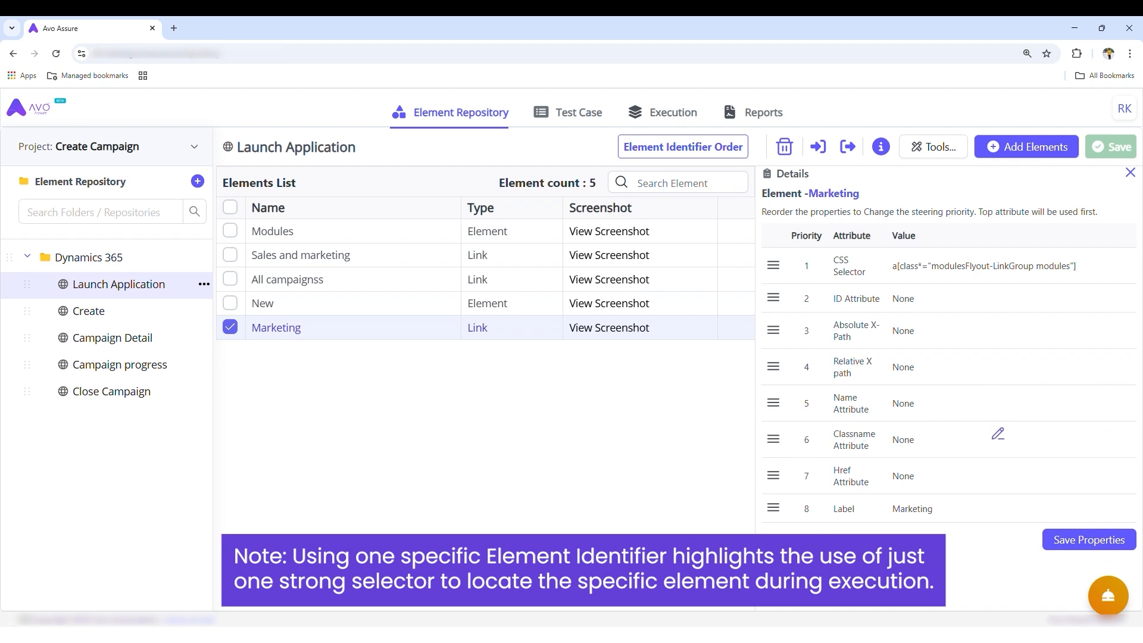
{"action": "left_click", "coordinate": [972, 516]}
{"action": "key", "text": "ctrl+a"}
{"action": "key", "text": "BackSpace"}
{"action": "type", "text": "None"}
{"action": "key", "text": "Return"}
{"action": "left_click", "coordinate": [1087, 544]}
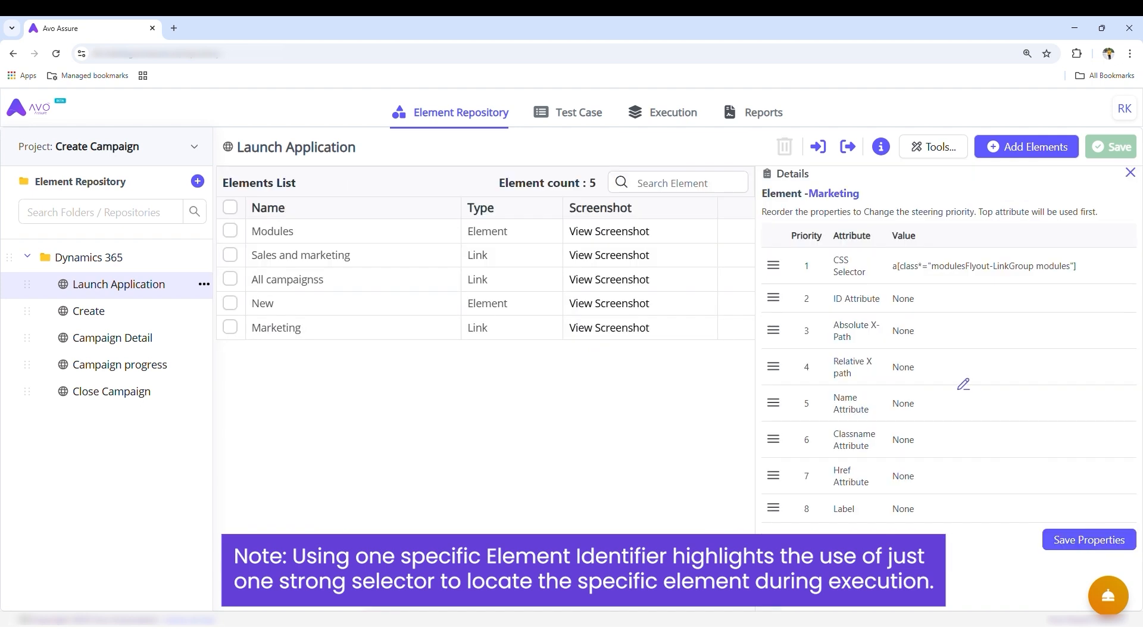
{"action": "left_click", "coordinate": [1130, 173]}
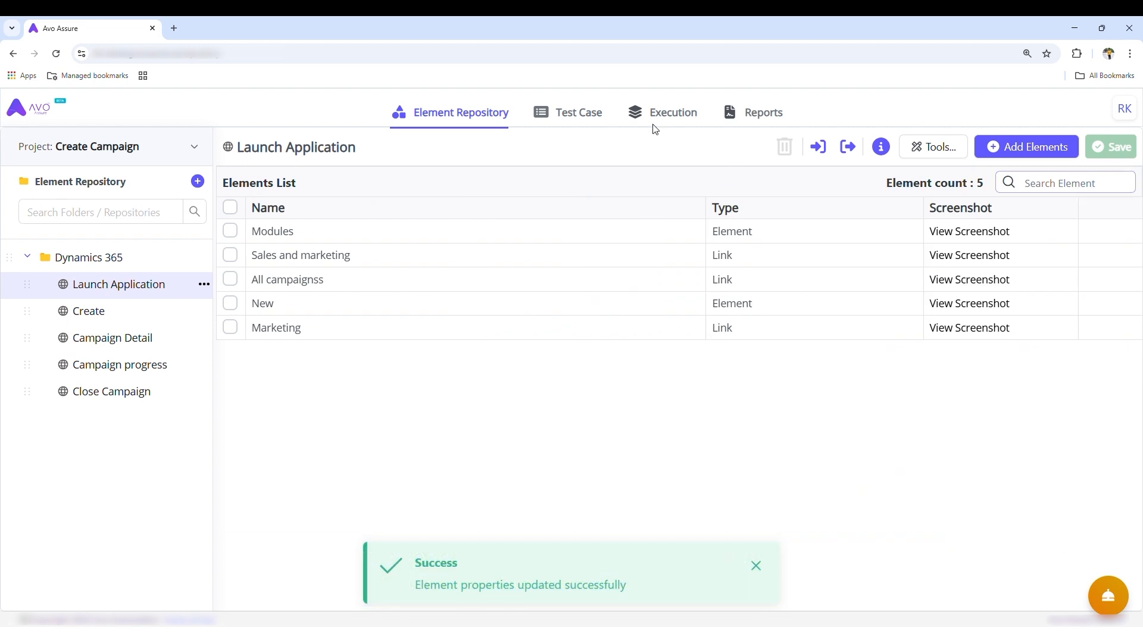
- Insert a step for the Marketing element after step 6 in the Launch Application group of the Campaign online test case
{"action": "left_click", "coordinate": [581, 114]}
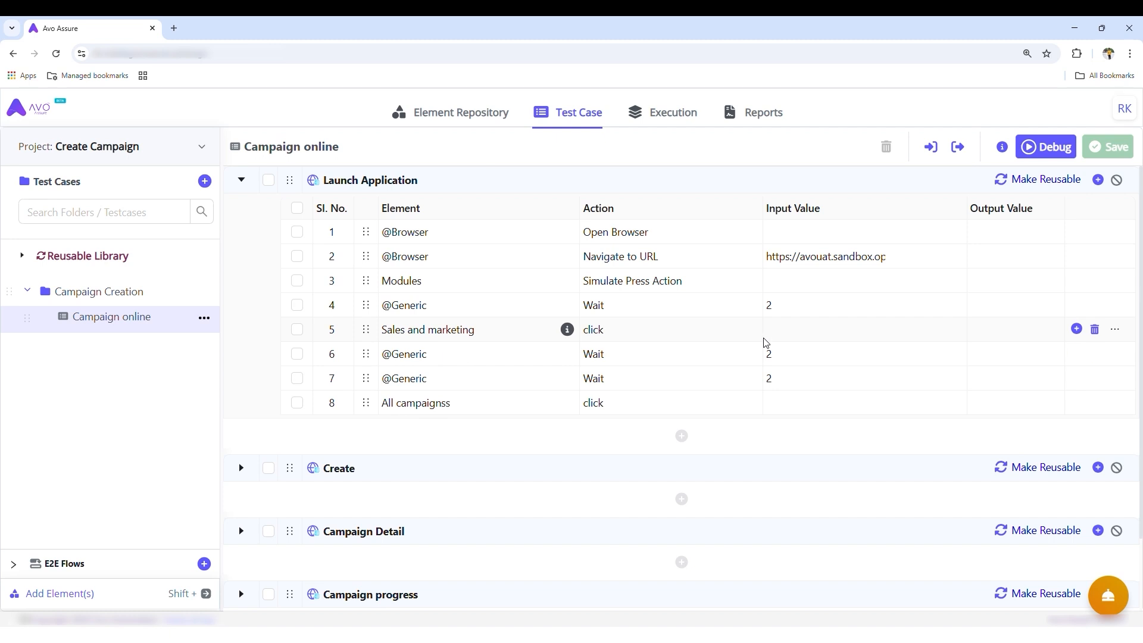
{"action": "left_click", "coordinate": [1084, 356]}
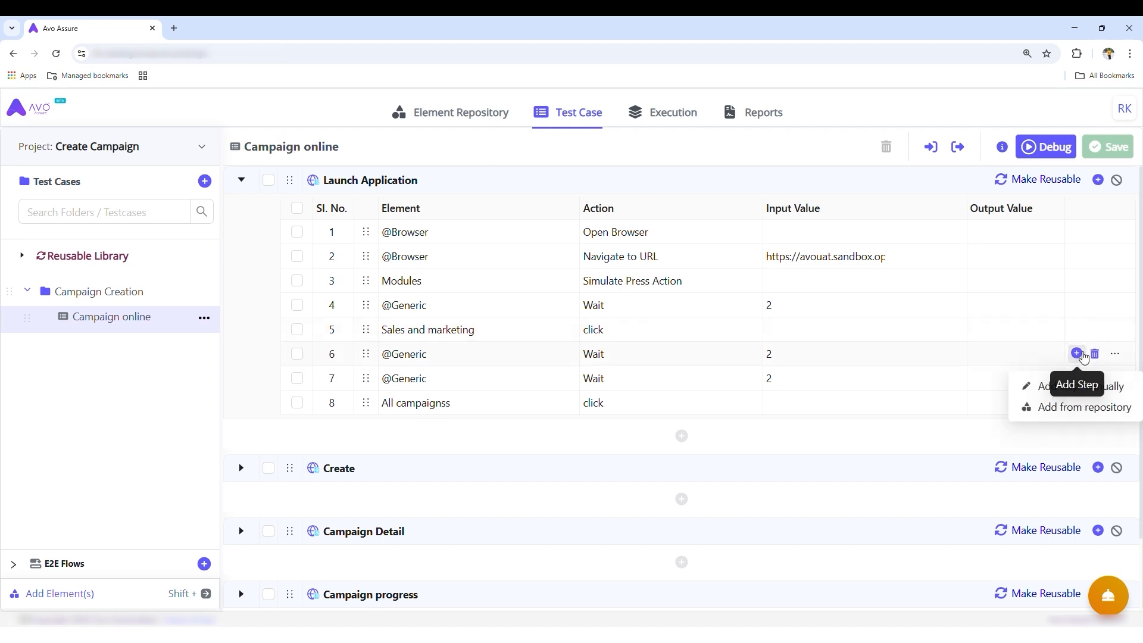
{"action": "left_click", "coordinate": [1026, 397]}
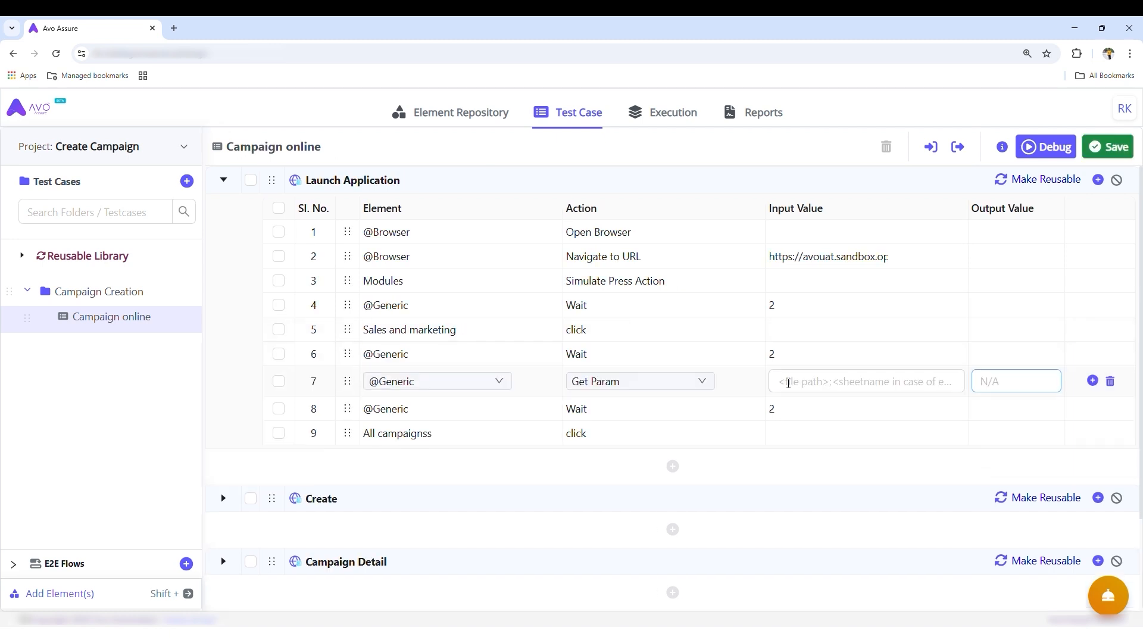
{"action": "left_click", "coordinate": [434, 381]}
{"action": "scroll", "coordinate": [449, 481], "scroll_direction": "down", "scroll_amount": 2}
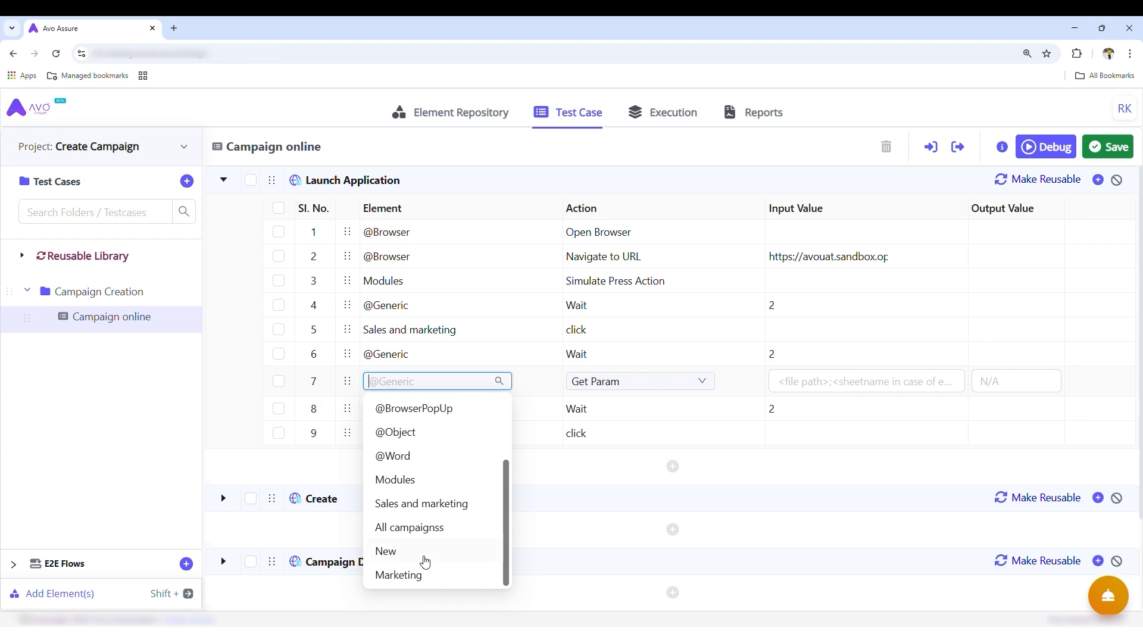
{"action": "left_click", "coordinate": [427, 582]}
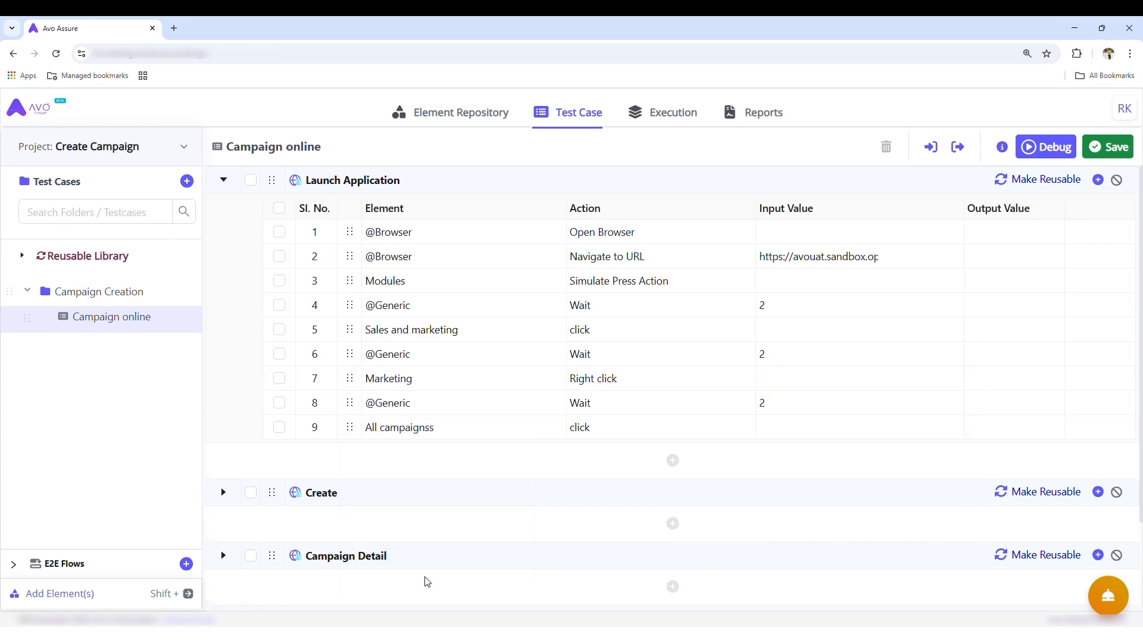
- Set the action of the Marketing step in the Launch Application group to click, and save the test case
{"action": "left_click", "coordinate": [671, 381]}
{"action": "left_click", "coordinate": [673, 381]}
{"action": "type", "text": "cli"}
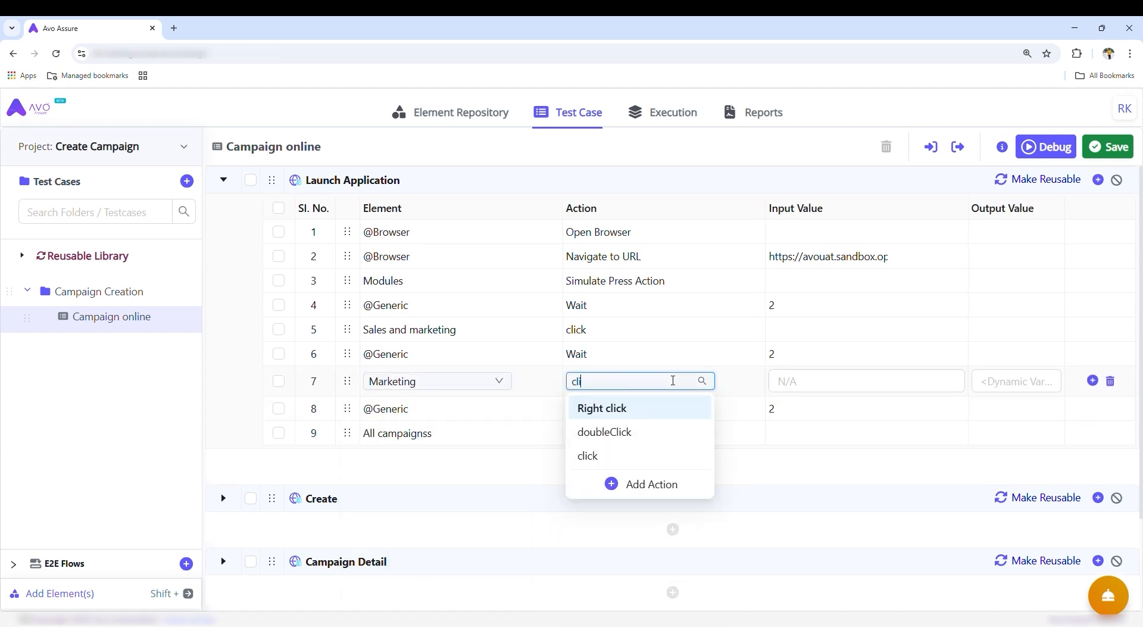
{"action": "left_click", "coordinate": [614, 456]}
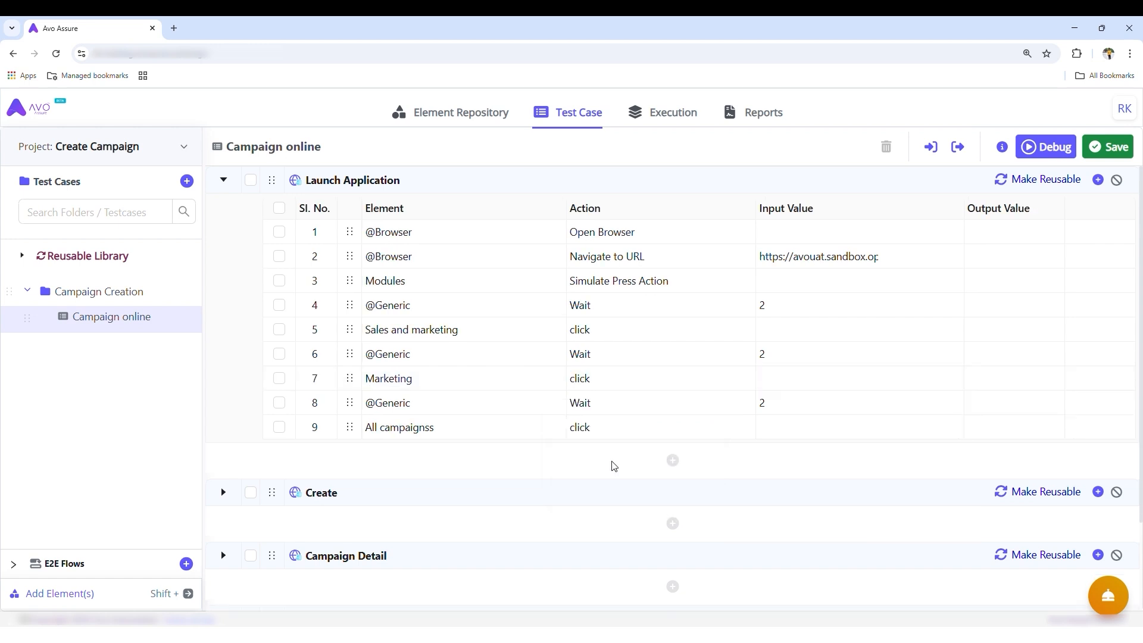
{"action": "left_click", "coordinate": [1109, 144]}
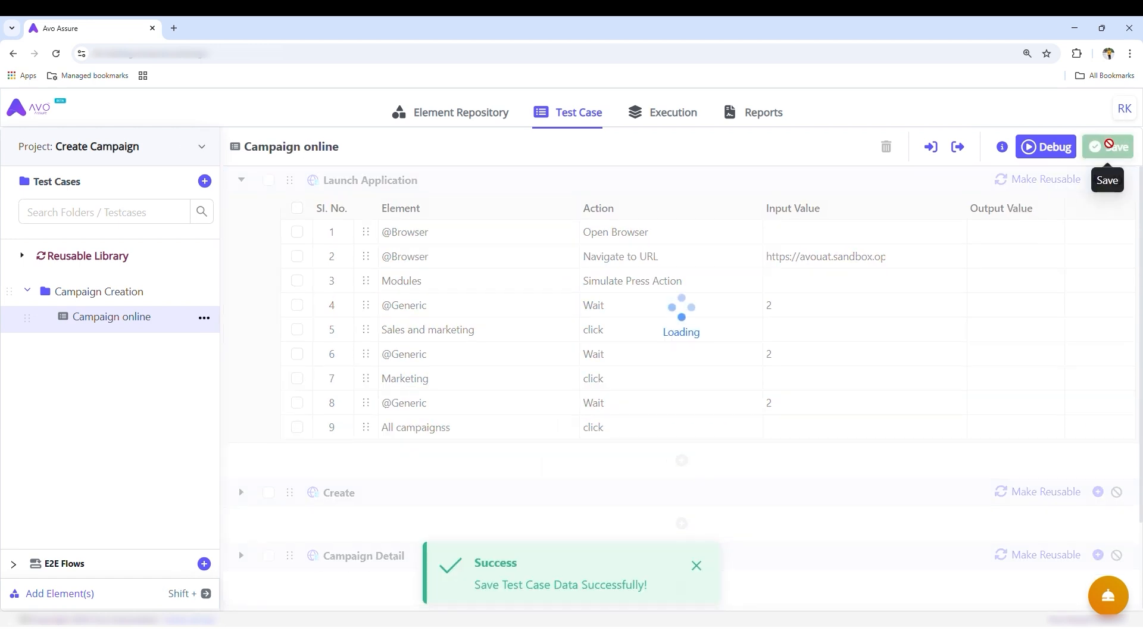
- Switch to the Avo Assure Client, clear its logs, and return to the Campaign online test case in Chrome
{"action": "left_click", "coordinate": [849, 636]}
{"action": "left_click", "coordinate": [1049, 212]}
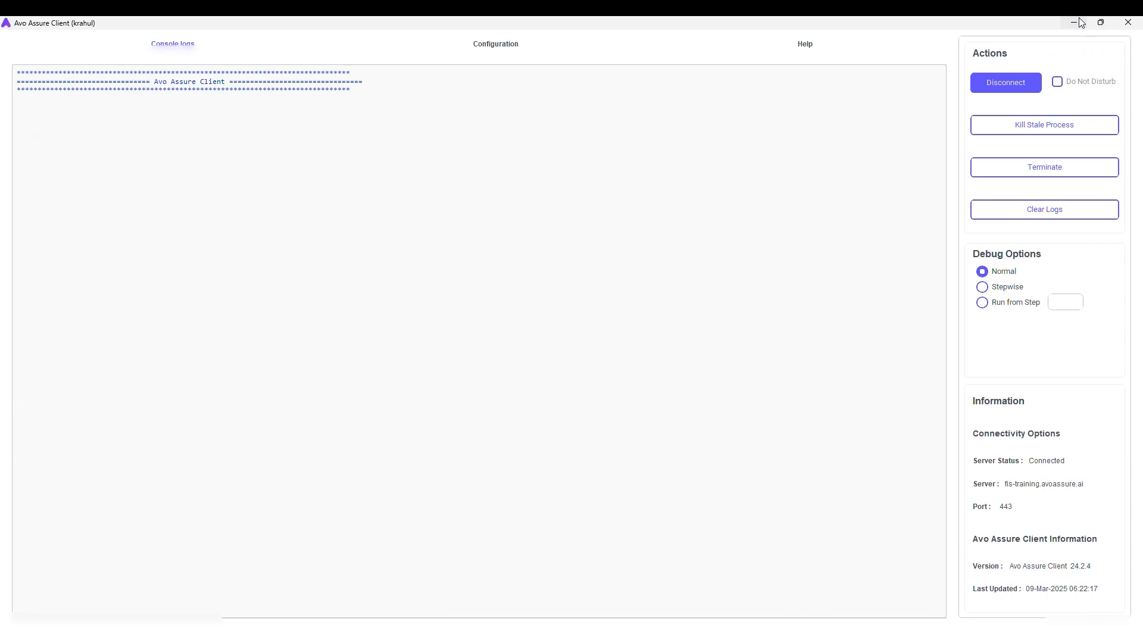
{"action": "left_click", "coordinate": [1074, 23]}
{"action": "mouse_move", "coordinate": [808, 636]}
{"action": "left_click", "coordinate": [862, 544]}
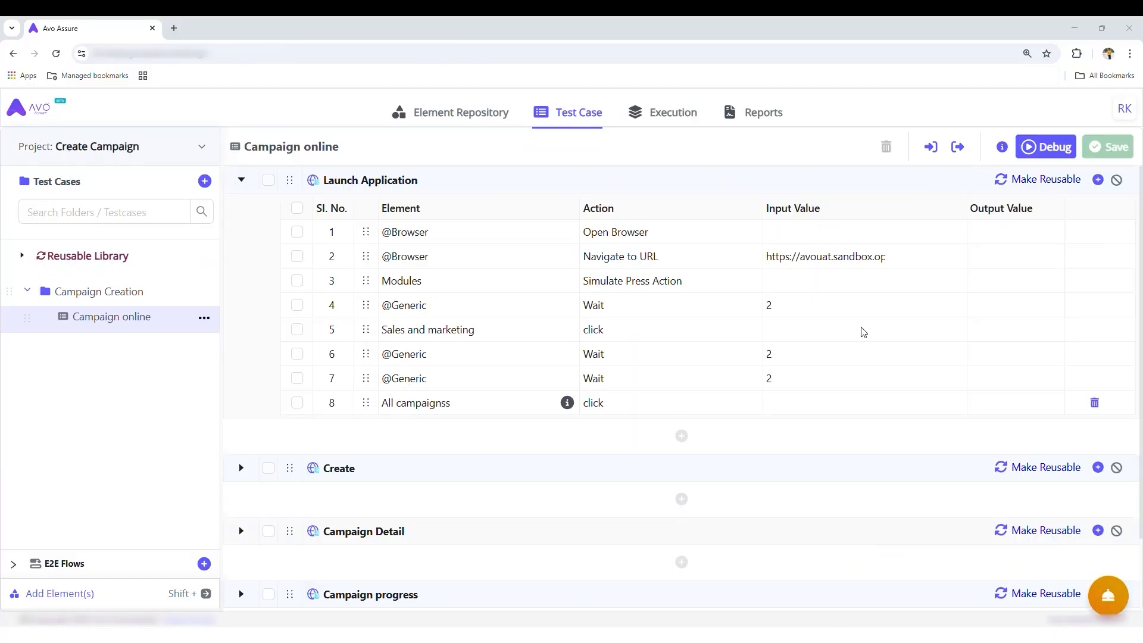
- Debug only the Launch Application group of the test case in Microsoft Edge
{"action": "left_click", "coordinate": [1032, 160]}
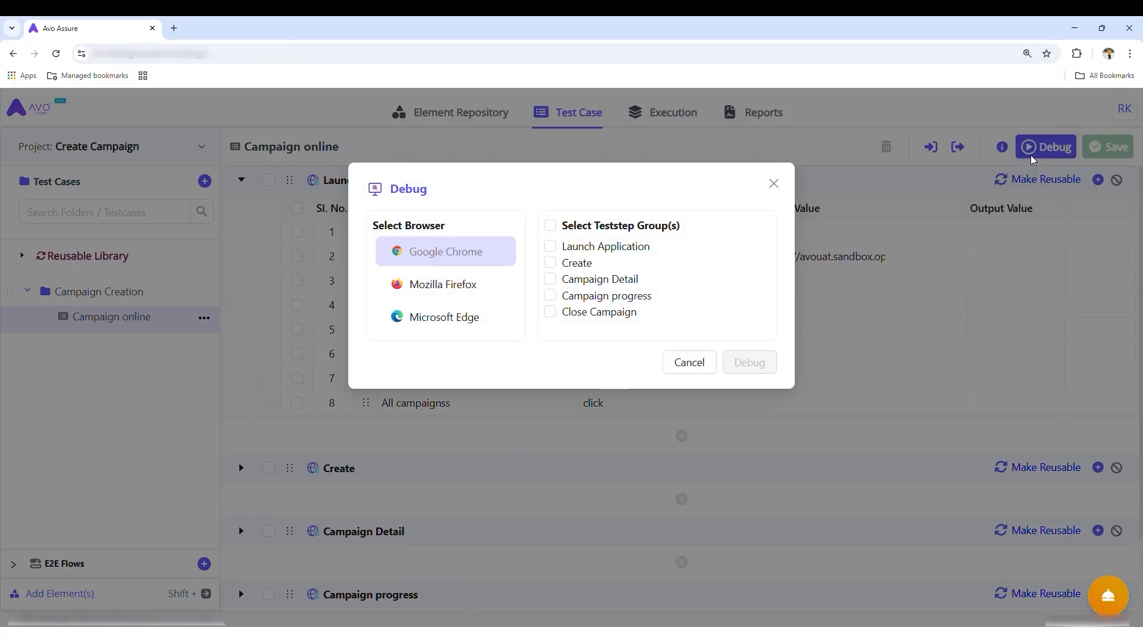
{"action": "left_click", "coordinate": [441, 316]}
{"action": "left_click", "coordinate": [551, 247]}
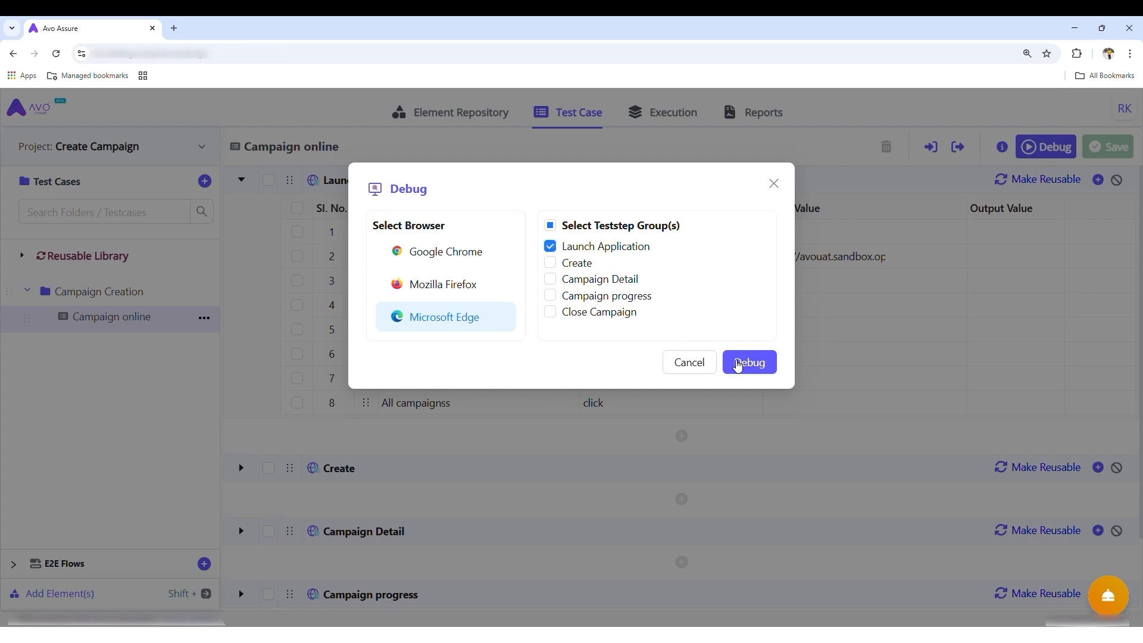
{"action": "left_click", "coordinate": [738, 364]}
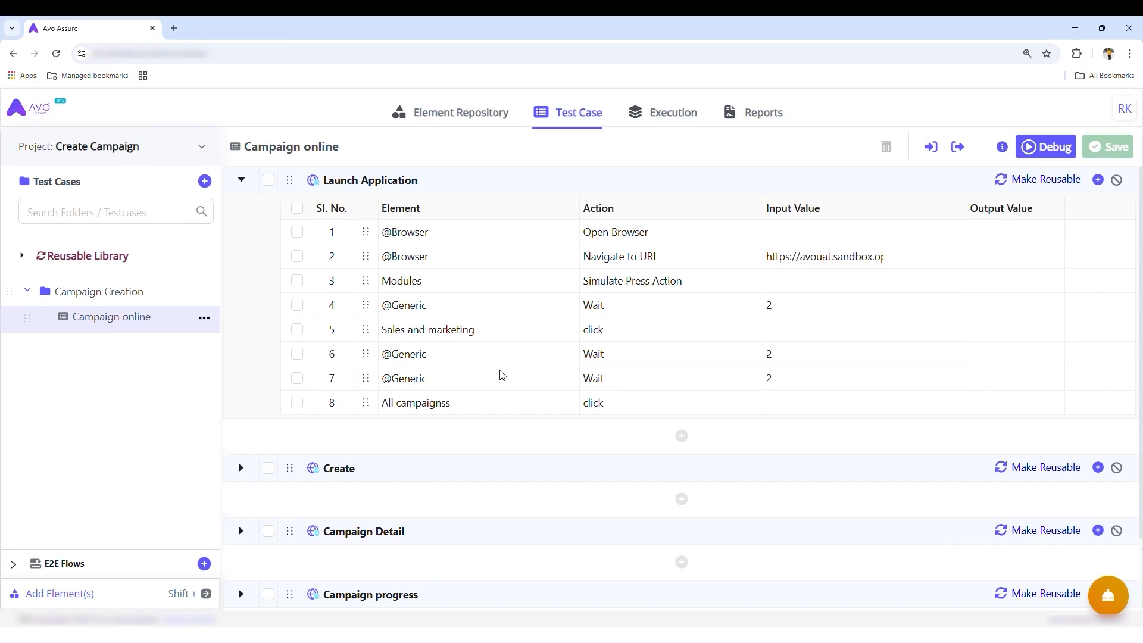
- Reload the test case and examine the identifier priorities and values of the Marketing and Modules elements
{"action": "scroll", "coordinate": [498, 371], "scroll_direction": "down", "scroll_amount": 2}
{"action": "left_click", "coordinate": [57, 54]}
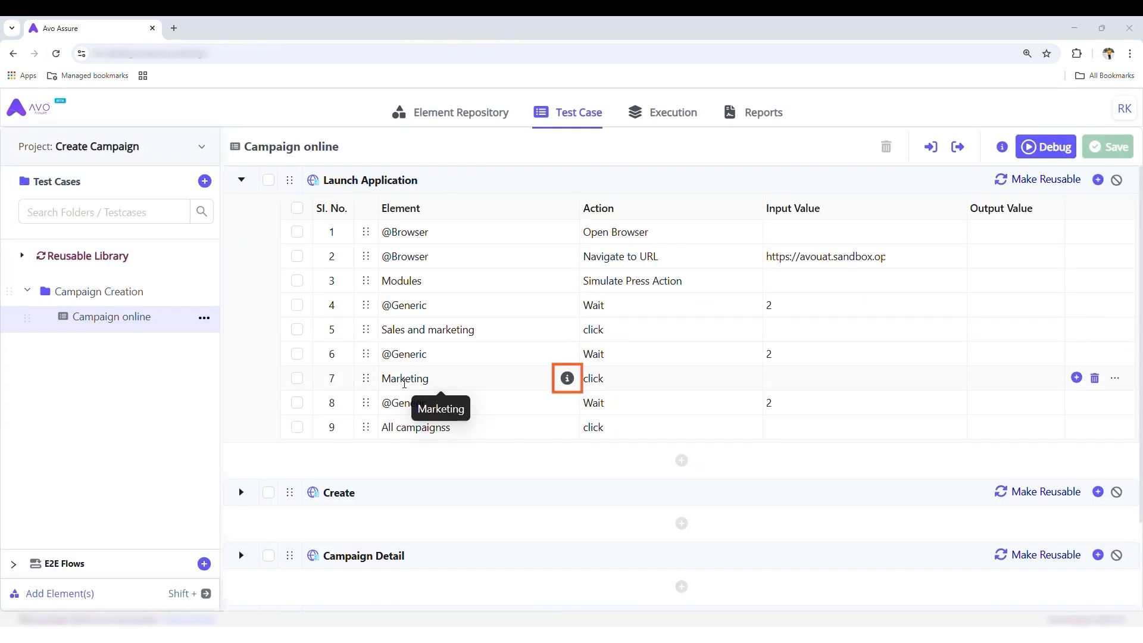
{"action": "left_click", "coordinate": [567, 378]}
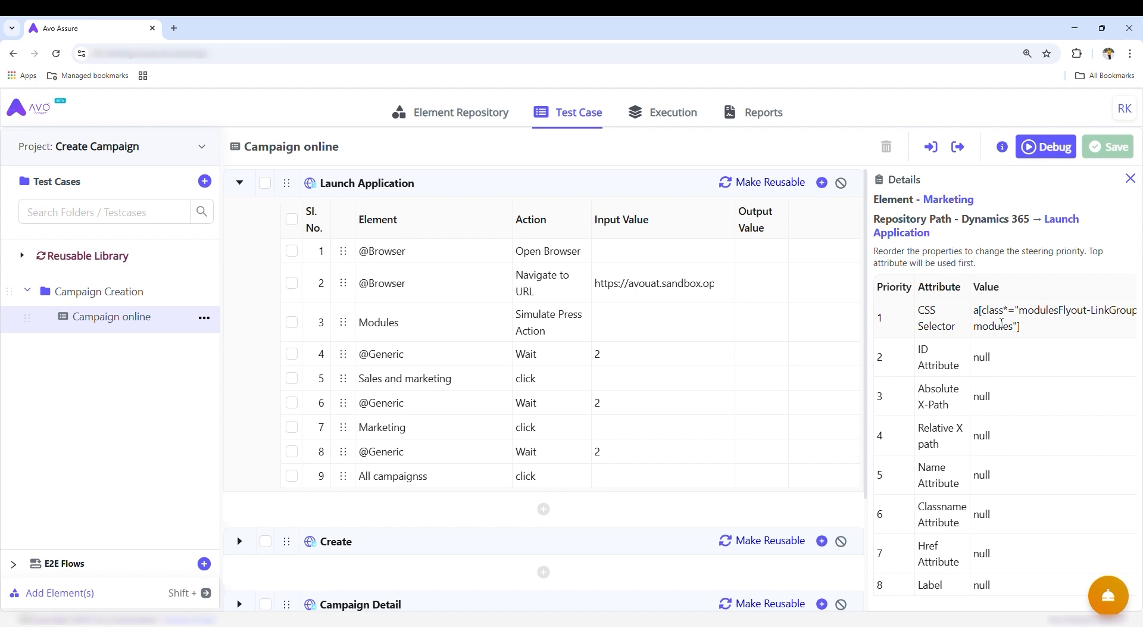
{"action": "left_click", "coordinate": [983, 320]}
{"action": "scroll", "coordinate": [1029, 332], "scroll_direction": "right", "scroll_amount": 1}
{"action": "scroll", "coordinate": [1029, 332], "scroll_direction": "left", "scroll_amount": 1}
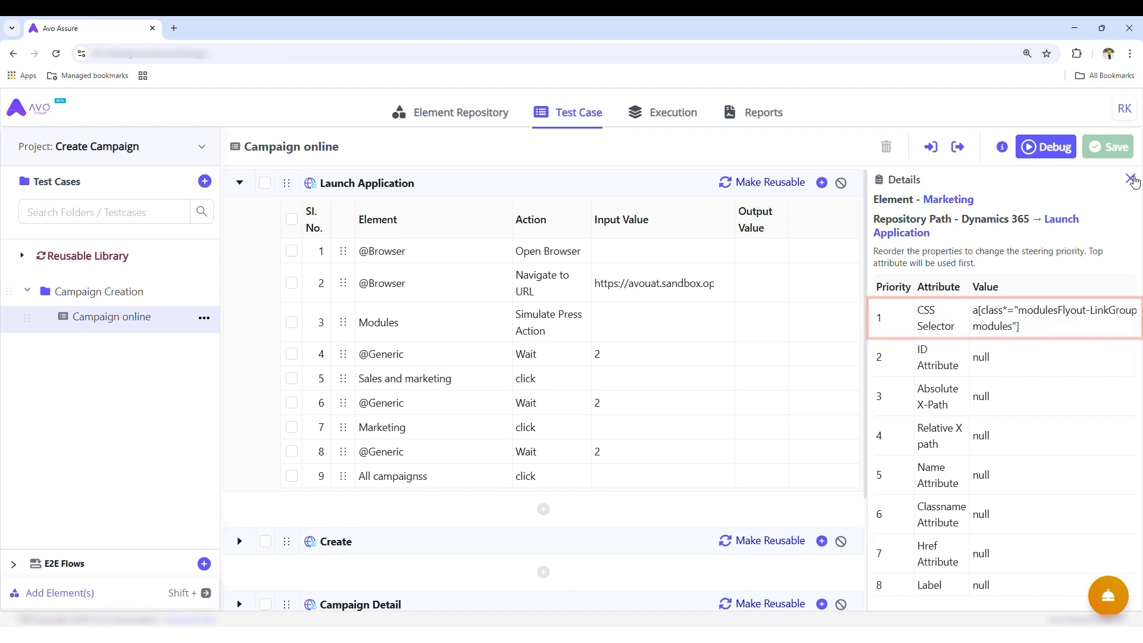
{"action": "left_click", "coordinate": [1129, 179]}
{"action": "left_click", "coordinate": [569, 278]}
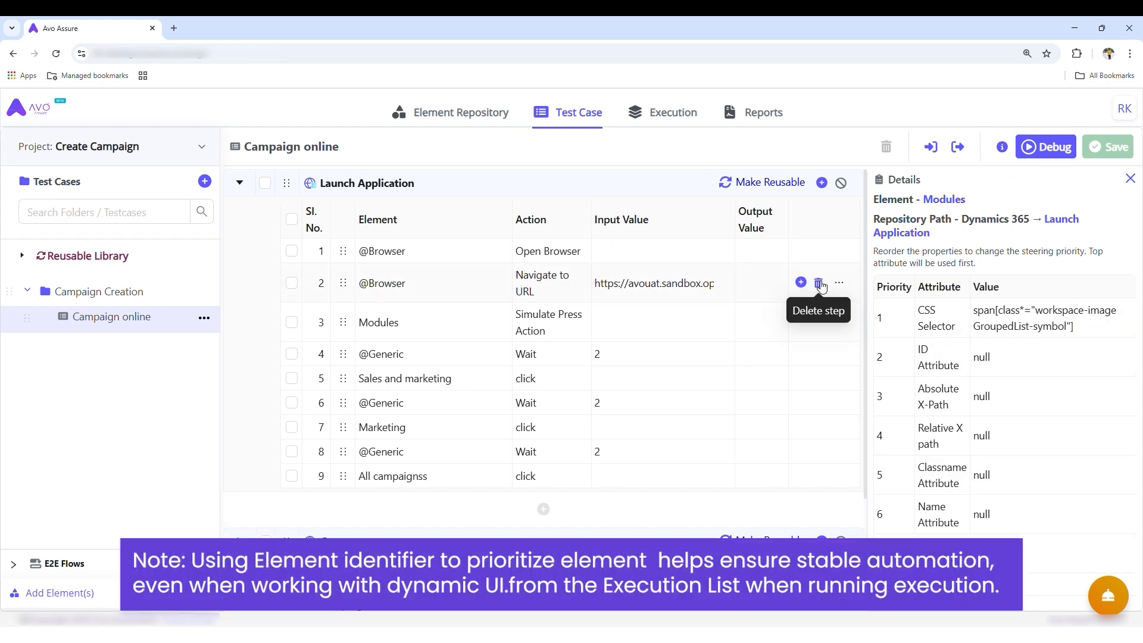
{"action": "left_click", "coordinate": [1128, 182]}
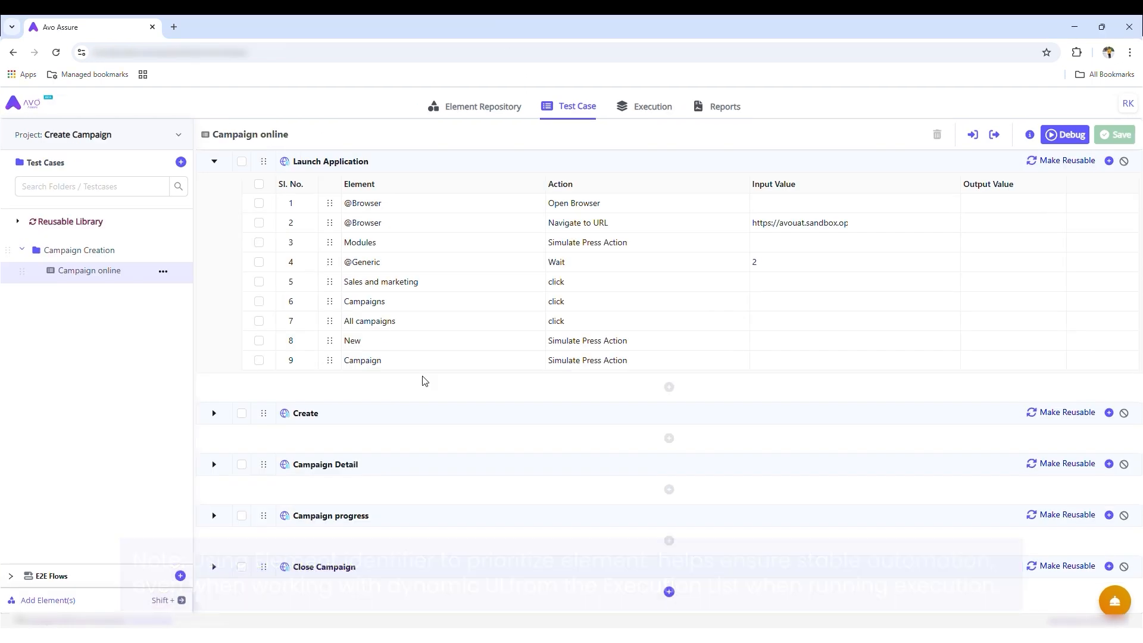
- Create a folder named Campaign Creation in the project's execution list
{"action": "left_click", "coordinate": [647, 113]}
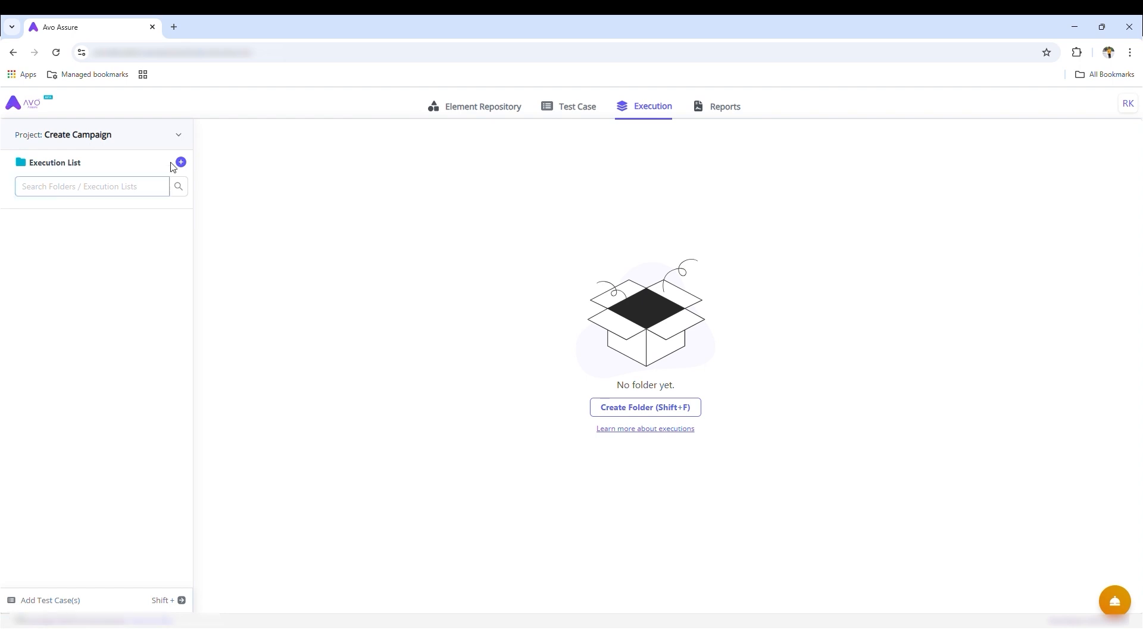
{"action": "left_click", "coordinate": [181, 162]}
{"action": "left_click", "coordinate": [200, 216]}
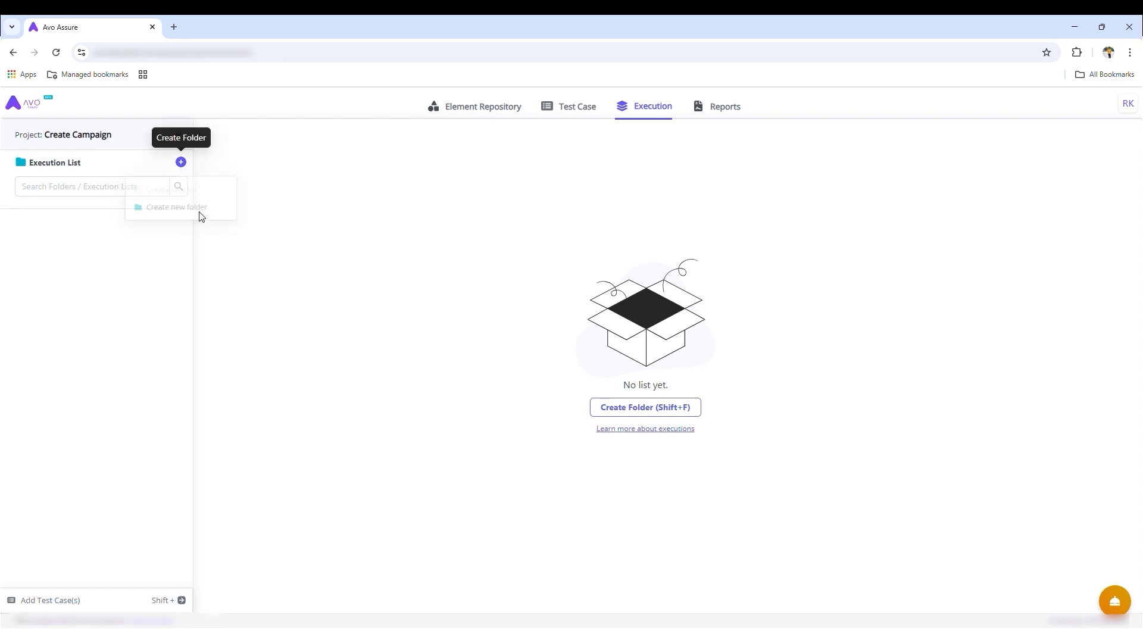
{"action": "key", "text": "BackSpace"}
{"action": "key", "text": "BackSpace"}
{"action": "key", "text": "BackSpace"}
{"action": "key", "text": "BackSpace"}
{"action": "key", "text": "BackSpace"}
{"action": "key", "text": "BackSpace"}
{"action": "key", "text": "BackSpace"}
{"action": "key", "text": "BackSpace"}
{"action": "key", "text": "BackSpace"}
{"action": "type", "text": "Campaign Creation"}
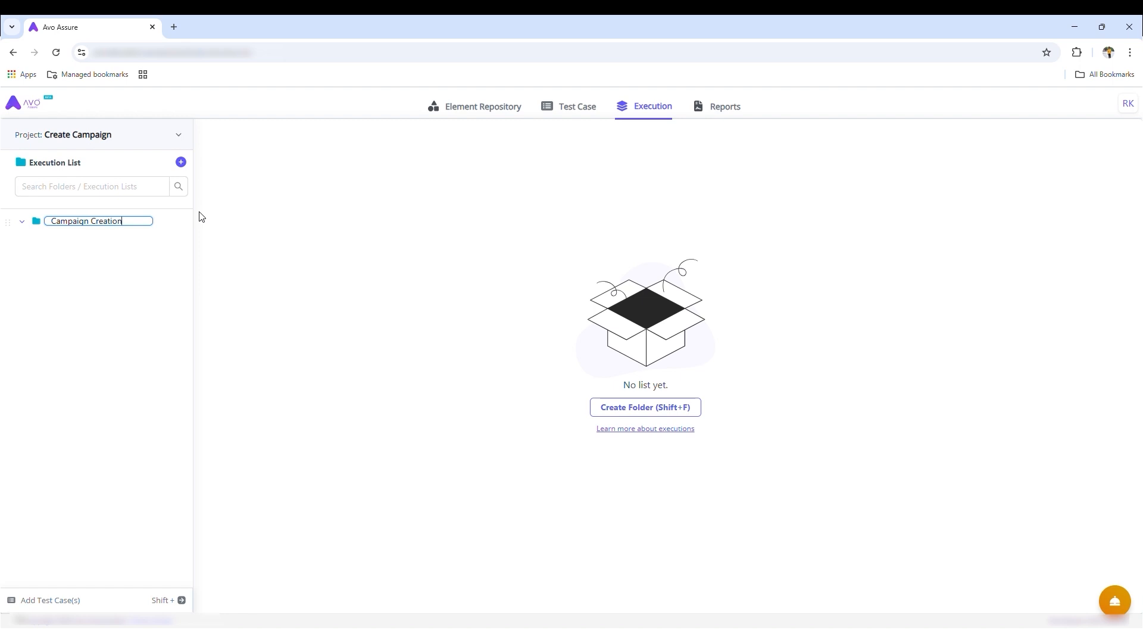
{"action": "key", "text": "Return"}
- Create an execution list named Campaign Flow Dynamics inside the Campaign Creation folder
{"action": "left_click", "coordinate": [149, 222]}
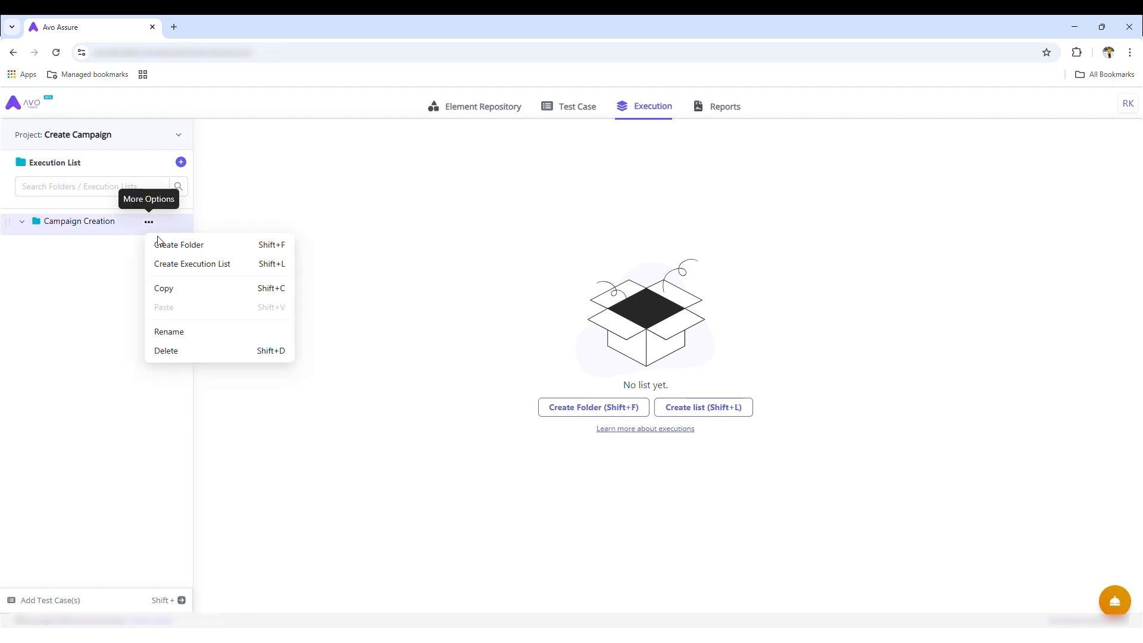
{"action": "left_click", "coordinate": [169, 263]}
{"action": "key", "text": "BackSpace"}
{"action": "key", "text": "BackSpace"}
{"action": "key", "text": "BackSpace"}
{"action": "key", "text": "BackSpace"}
{"action": "key", "text": "BackSpace"}
{"action": "key", "text": "BackSpace"}
{"action": "key", "text": "BackSpace"}
{"action": "key", "text": "BackSpace"}
{"action": "type", "text": "Campaign F"}
{"action": "type", "text": "low Dynamics"}
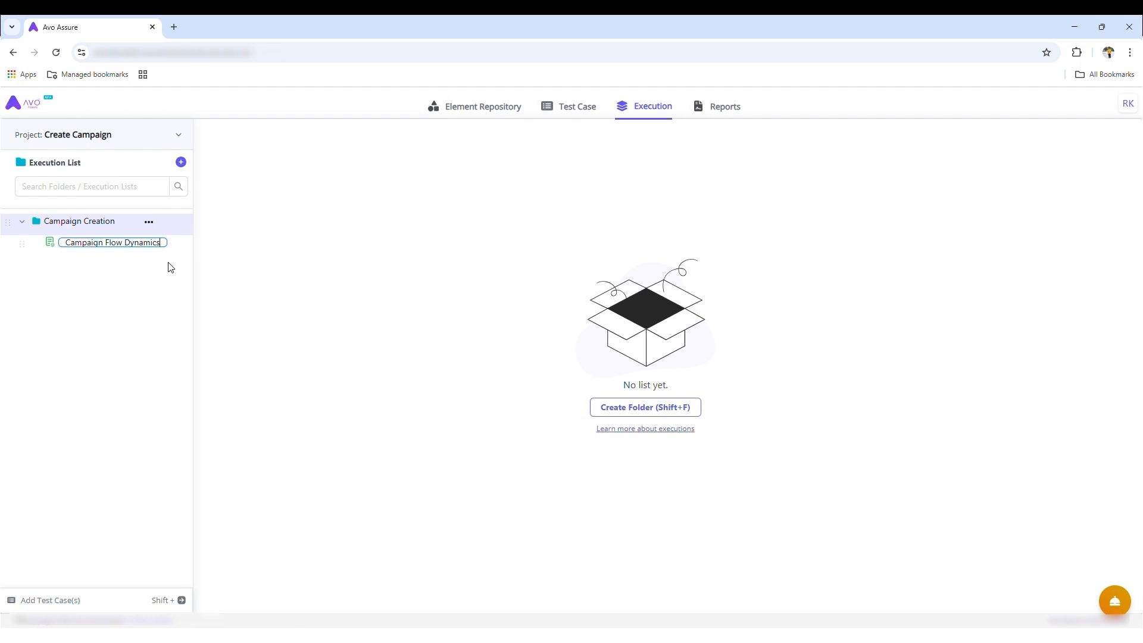
{"action": "key", "text": "Return"}
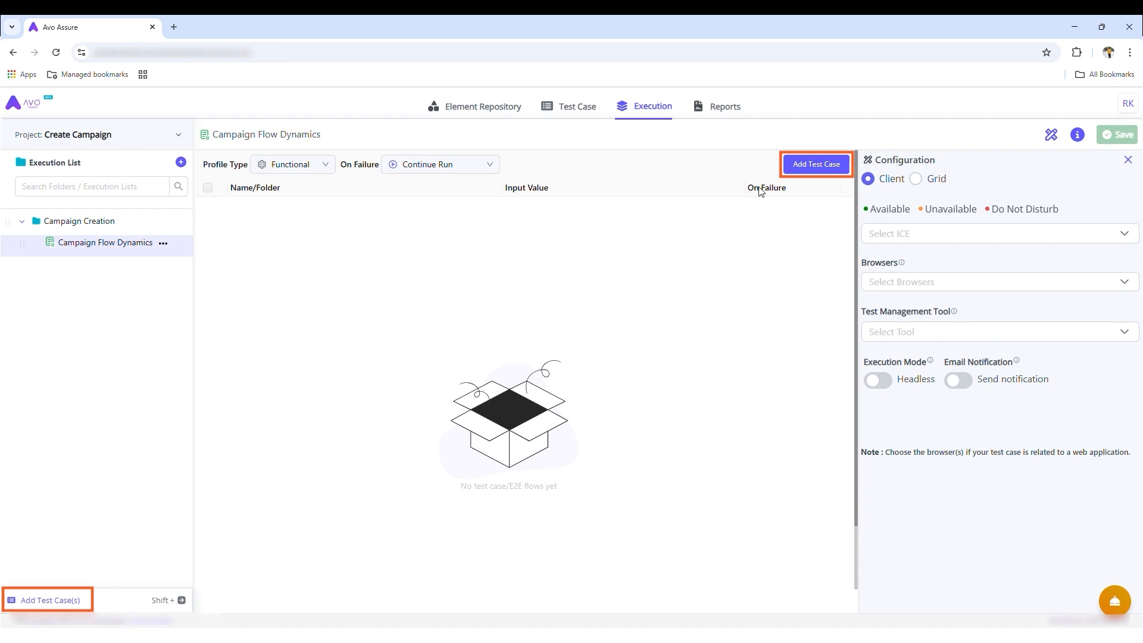
- Add the Campaign online test case to the Campaign Flow Dynamics execution list
{"action": "left_click", "coordinate": [806, 168]}
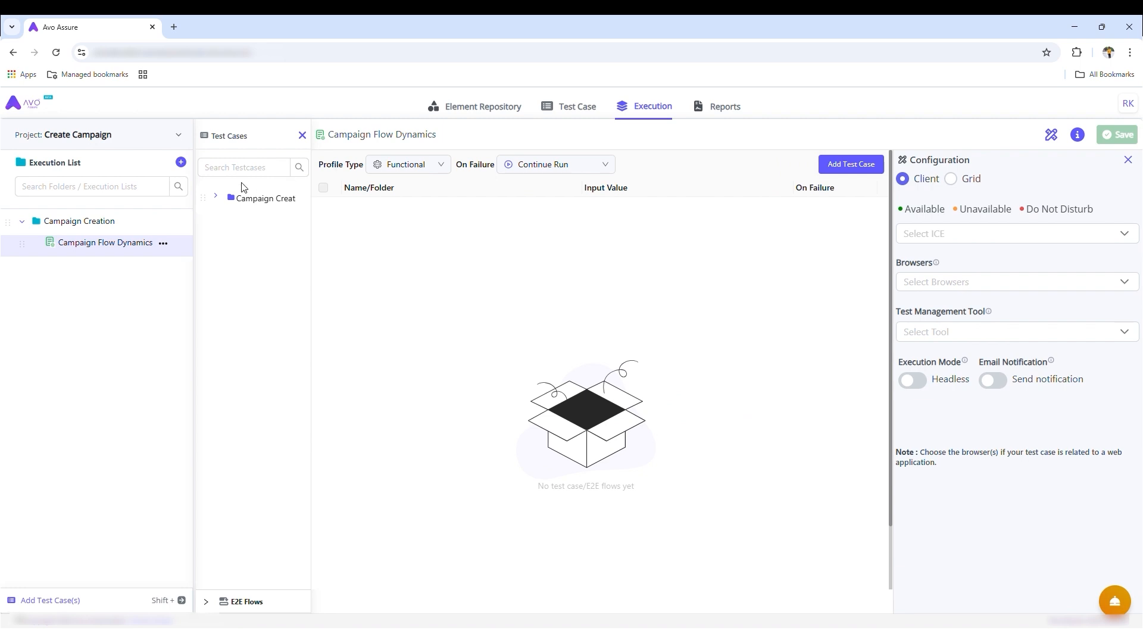
{"action": "left_click", "coordinate": [222, 199]}
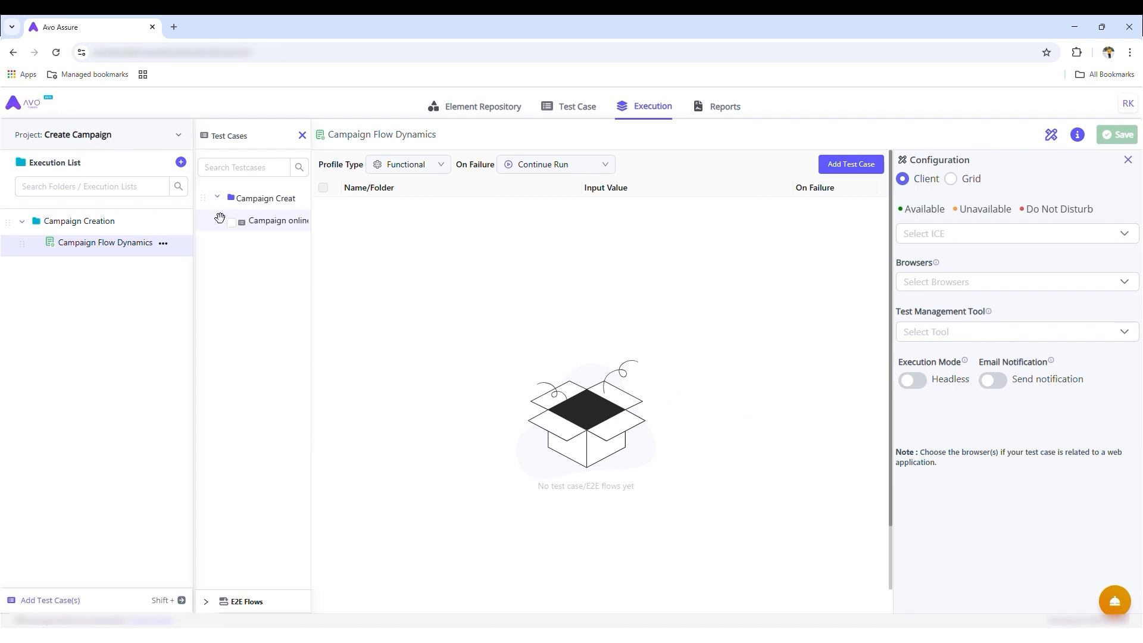
{"action": "left_click_drag", "start_coordinate": [220, 216], "coordinate": [411, 257]}
{"action": "left_click", "coordinate": [302, 136]}
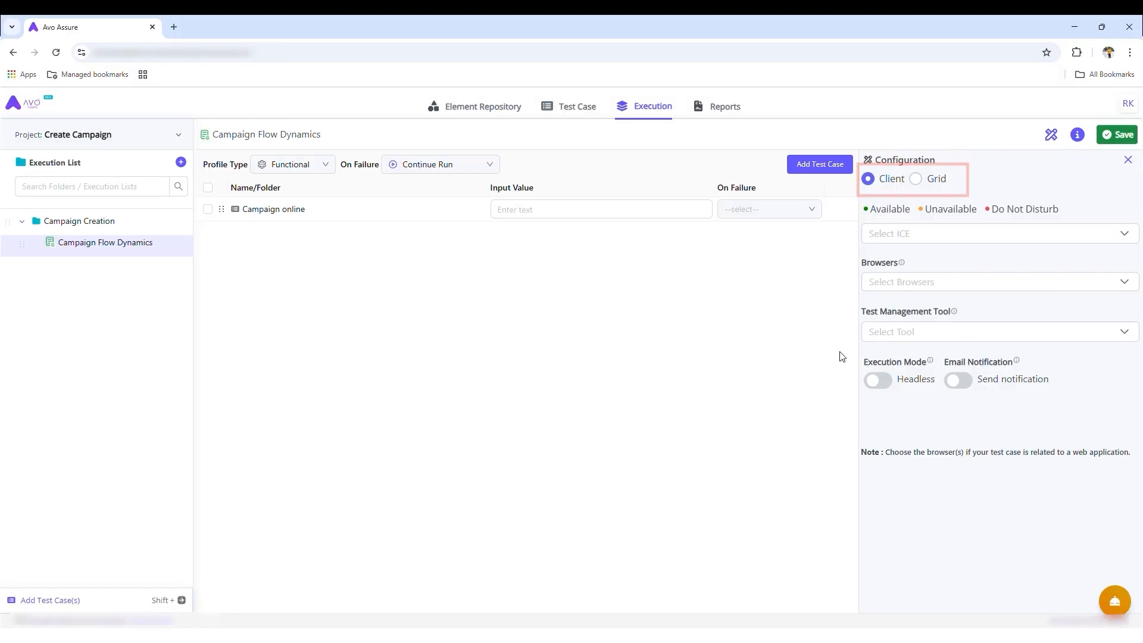
- Configure the execution list to run on the available client with the Edge browser, and save the execution profile
{"action": "left_click", "coordinate": [952, 235]}
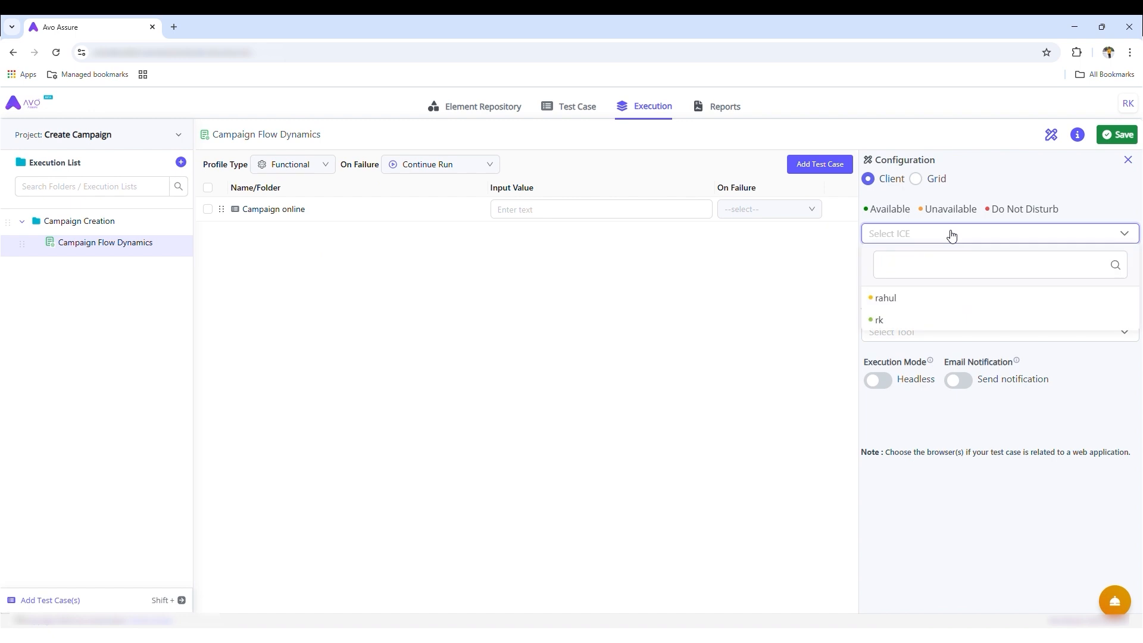
{"action": "left_click", "coordinate": [899, 321]}
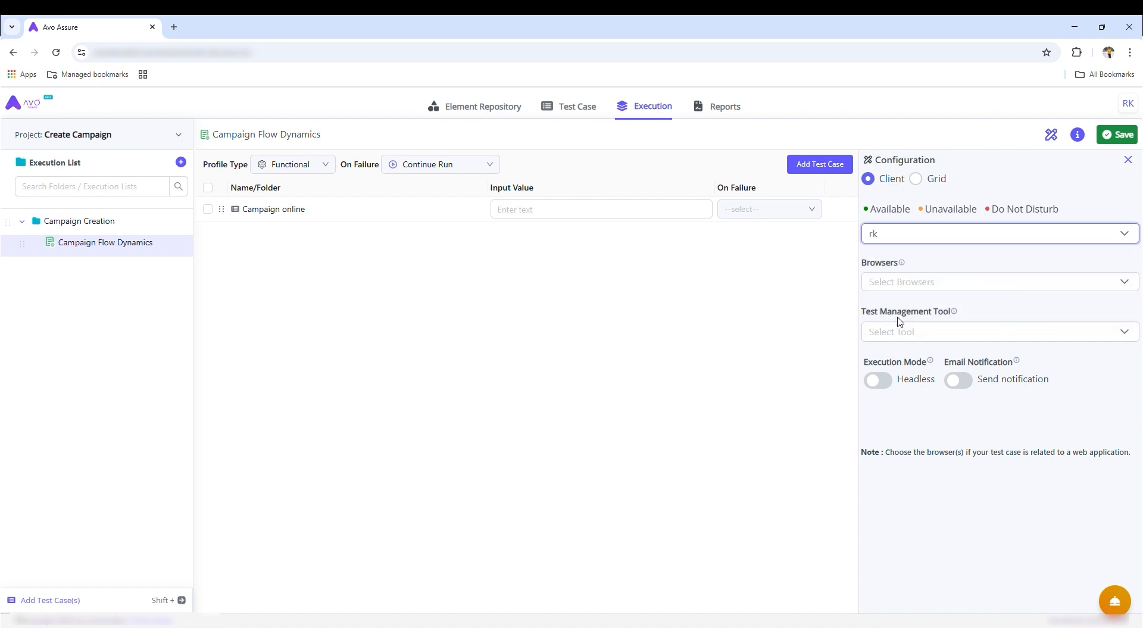
{"action": "left_click", "coordinate": [943, 284]}
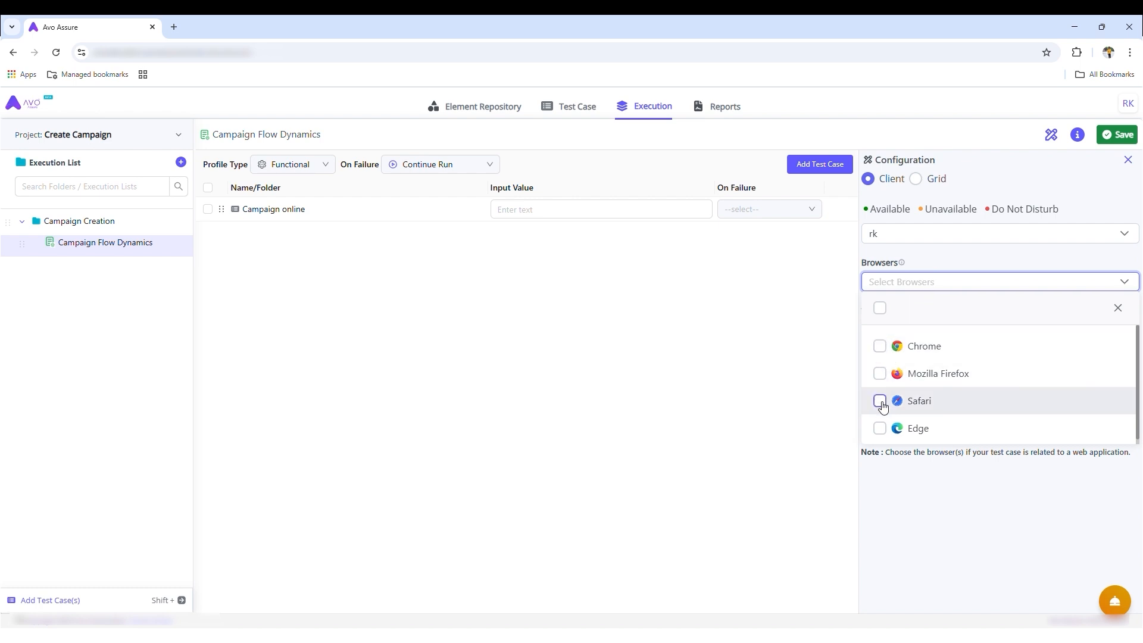
{"action": "left_click", "coordinate": [879, 429]}
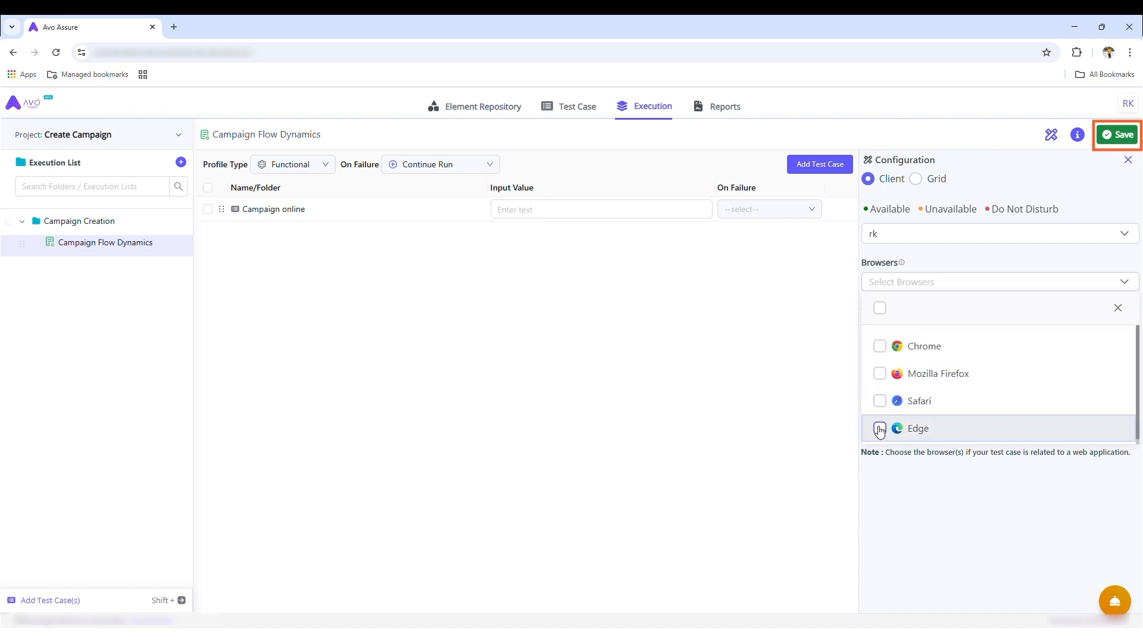
{"action": "left_click", "coordinate": [771, 380]}
{"action": "left_click", "coordinate": [1129, 136]}
{"action": "left_click", "coordinate": [1130, 137]}
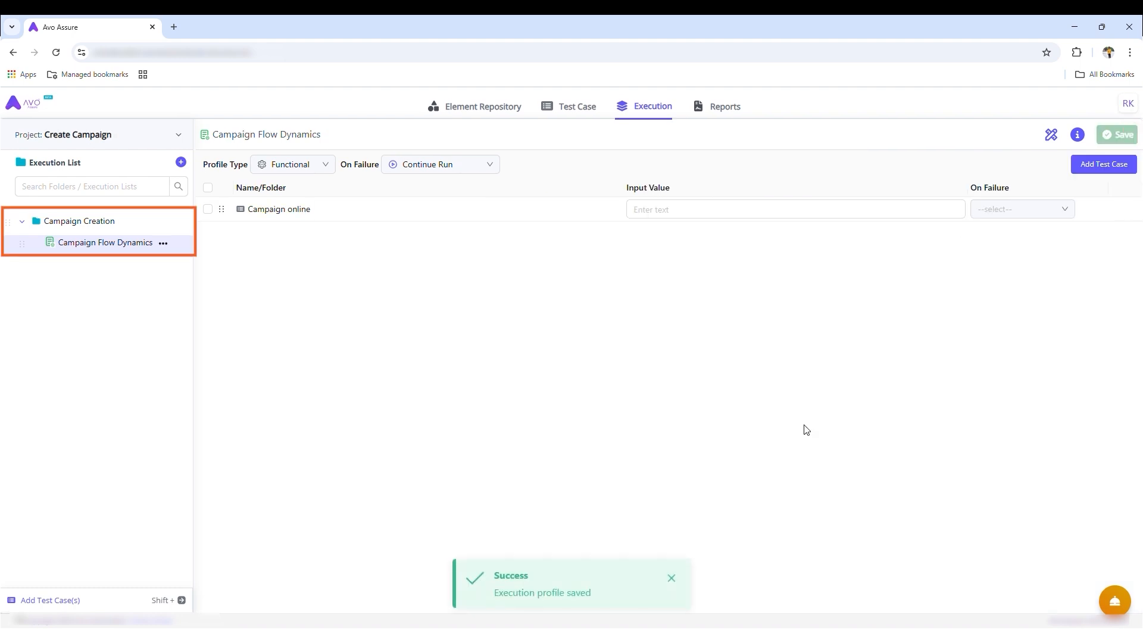
- Execute Campaign Flow Dynamics from the Campaign Creation folder with its configured client and browser
{"action": "left_click", "coordinate": [114, 222]}
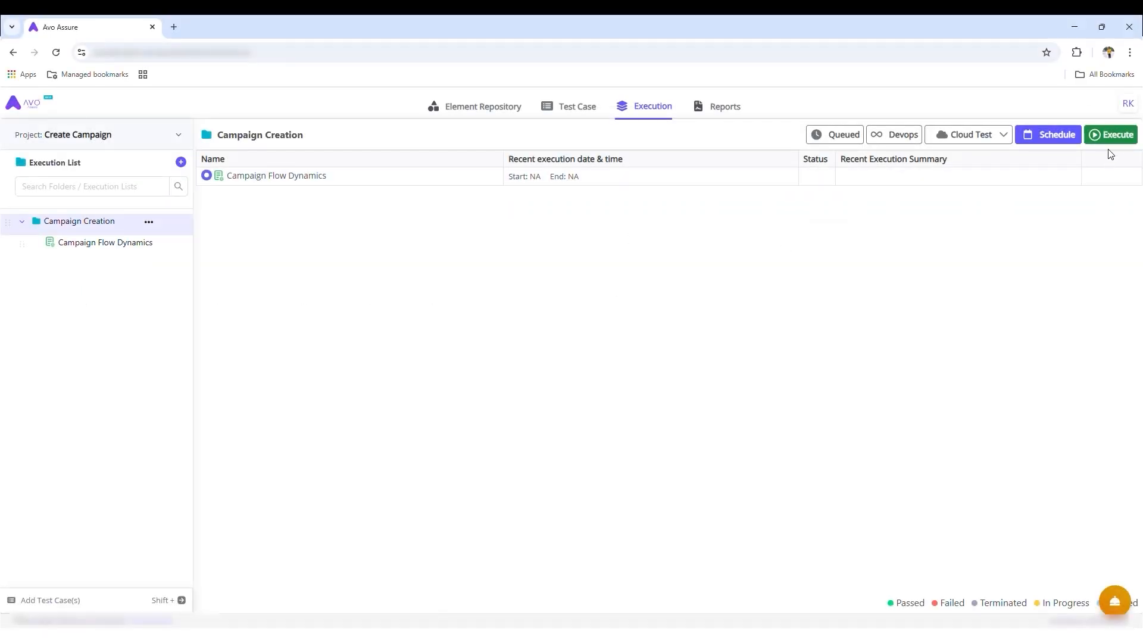
{"action": "left_click", "coordinate": [1116, 138]}
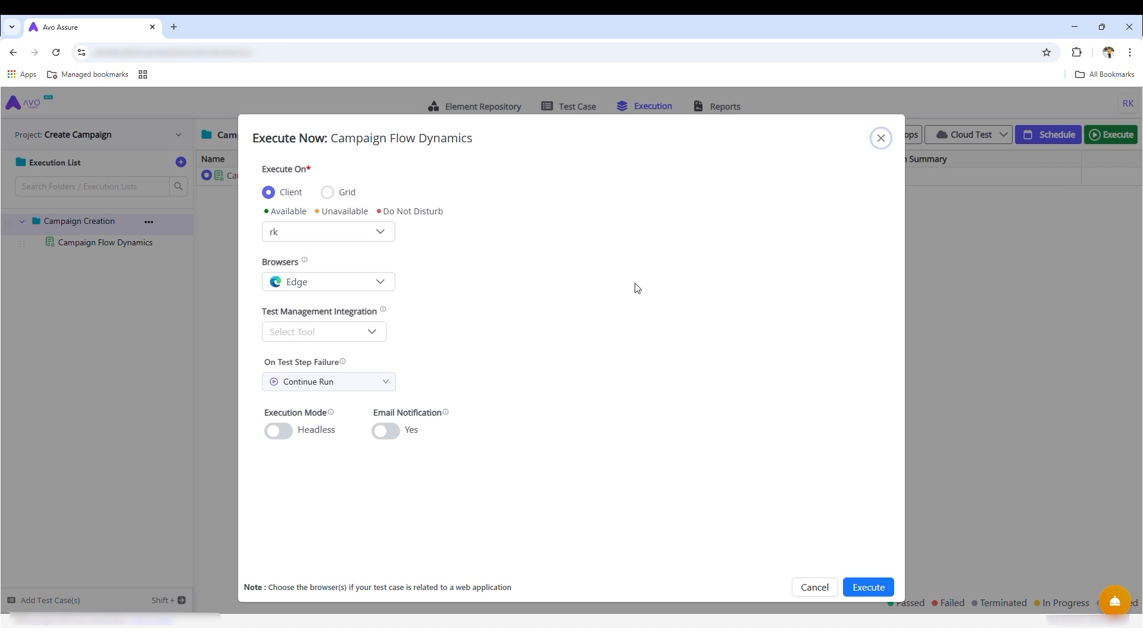
{"action": "left_click", "coordinate": [859, 588]}
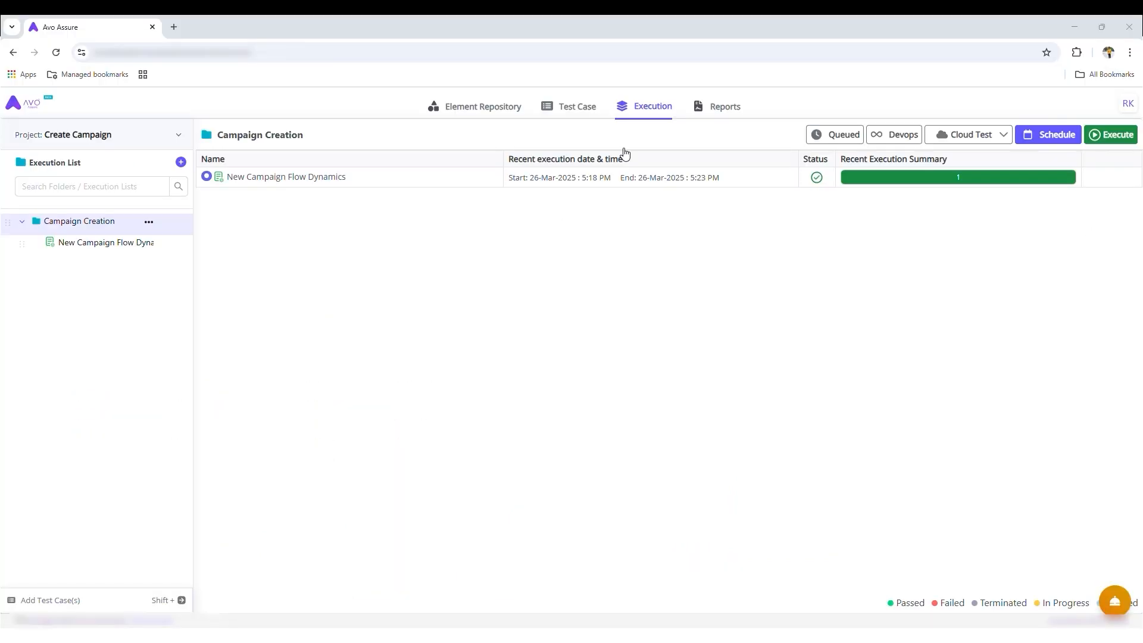
- Open the Campaign online report from Run No: 1 of New Campaign Flow Dynamics and examine the Launch Application group's step results
{"action": "left_click", "coordinate": [697, 113]}
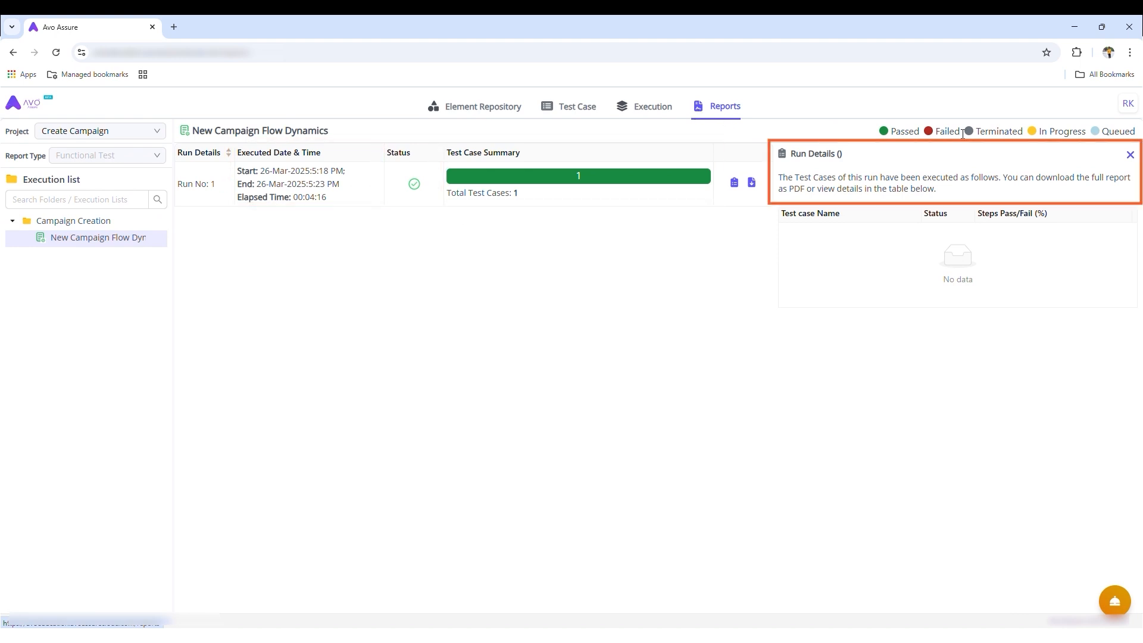
{"action": "left_click", "coordinate": [1130, 155]}
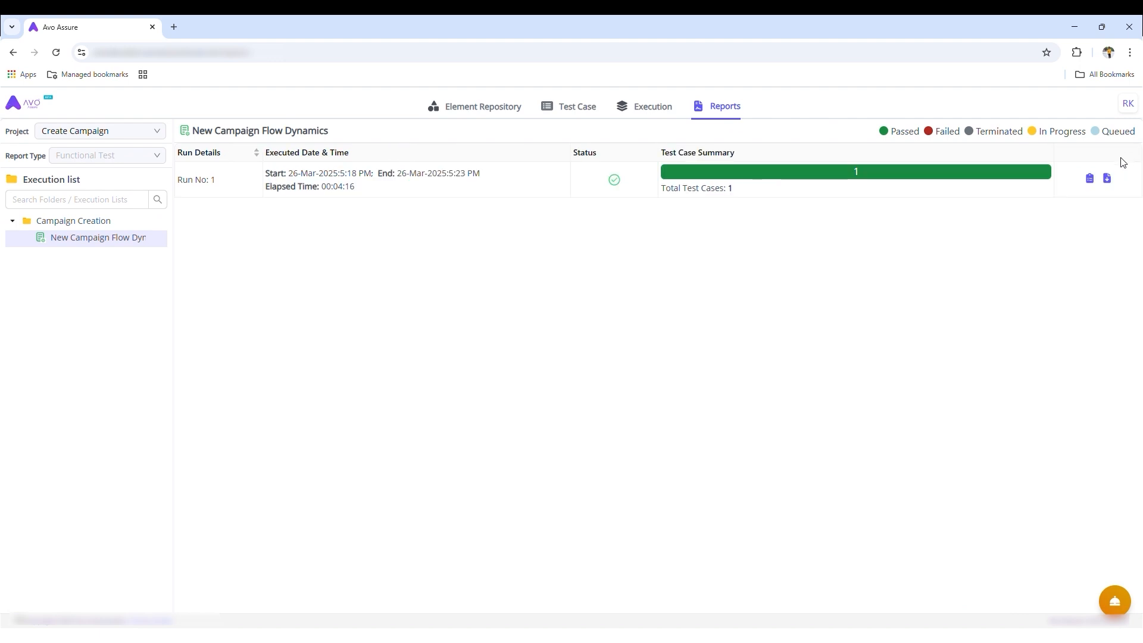
{"action": "left_click", "coordinate": [1090, 179]}
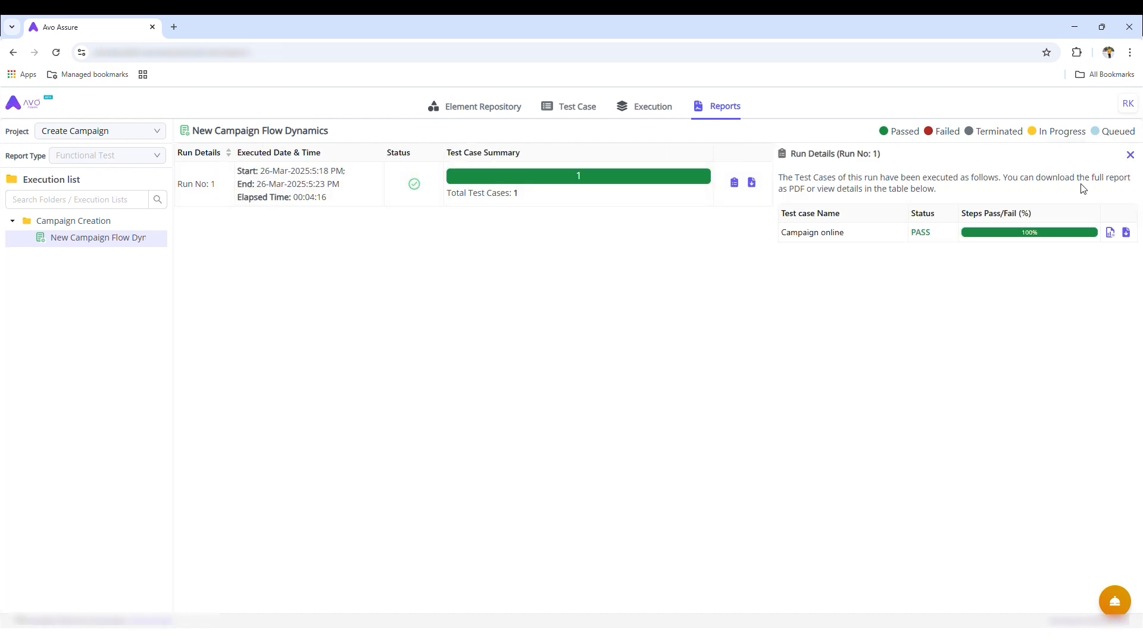
{"action": "left_click", "coordinate": [1110, 233]}
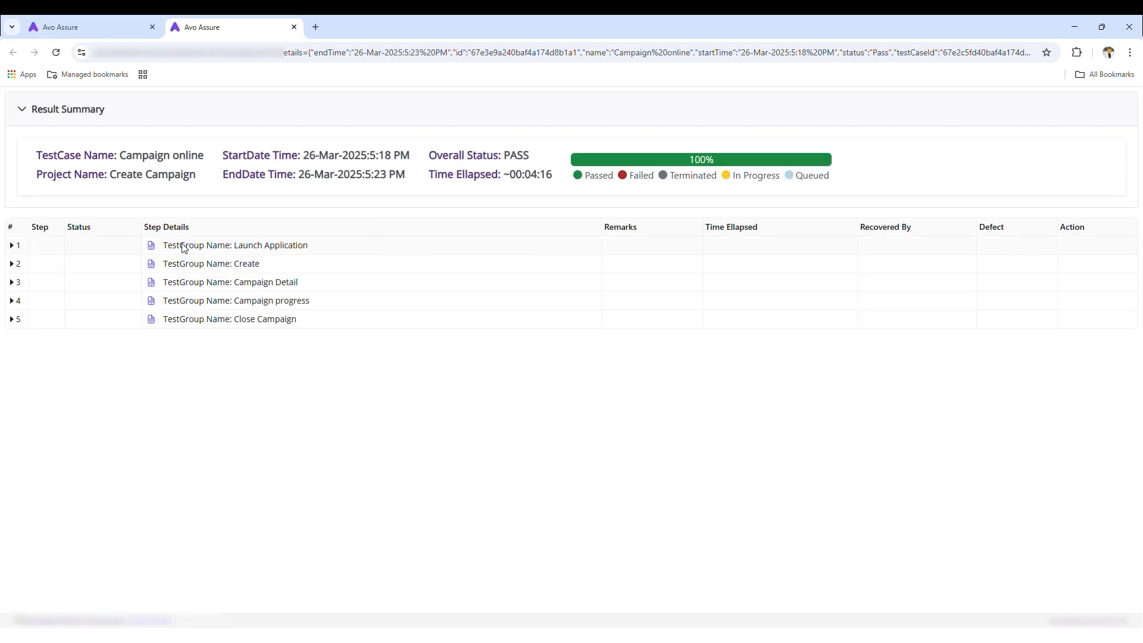
{"action": "left_click", "coordinate": [12, 245]}
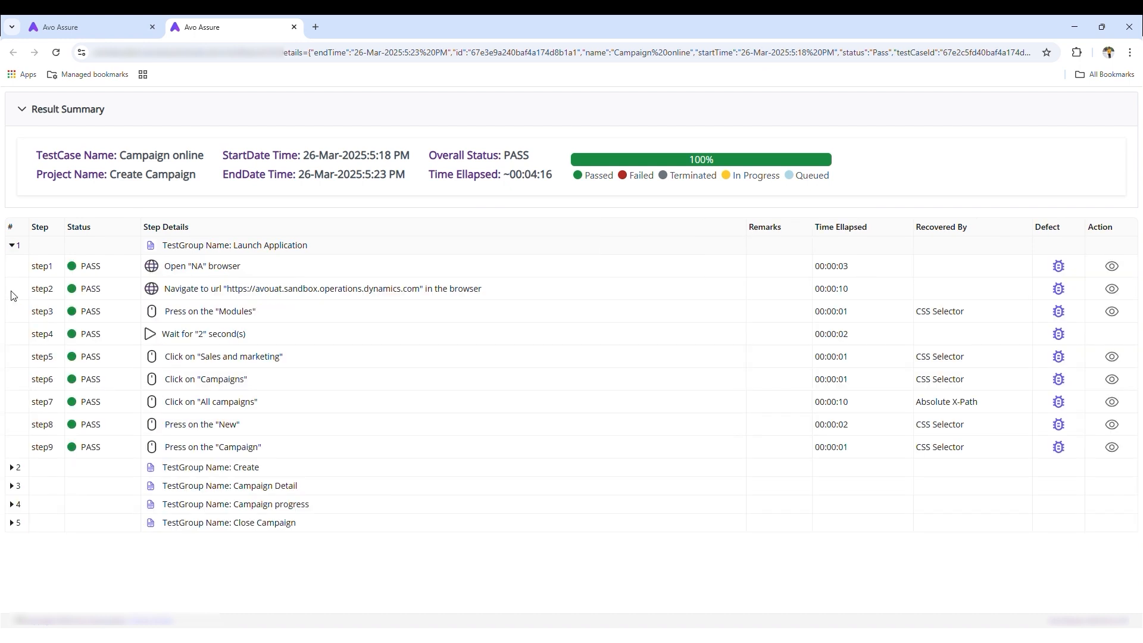
- Examine the step results of the Create, Campaign Detail, Campaign progress and Close Campaign test groups in the report
{"action": "left_click", "coordinate": [13, 469]}
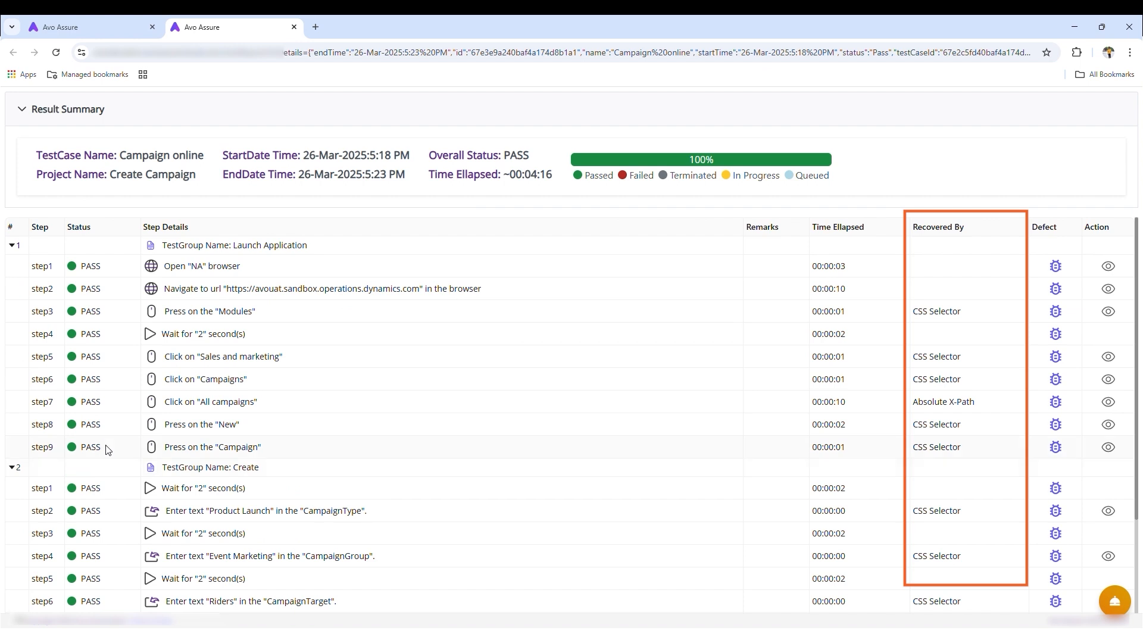
{"action": "scroll", "coordinate": [107, 451], "scroll_direction": "down", "scroll_amount": 2}
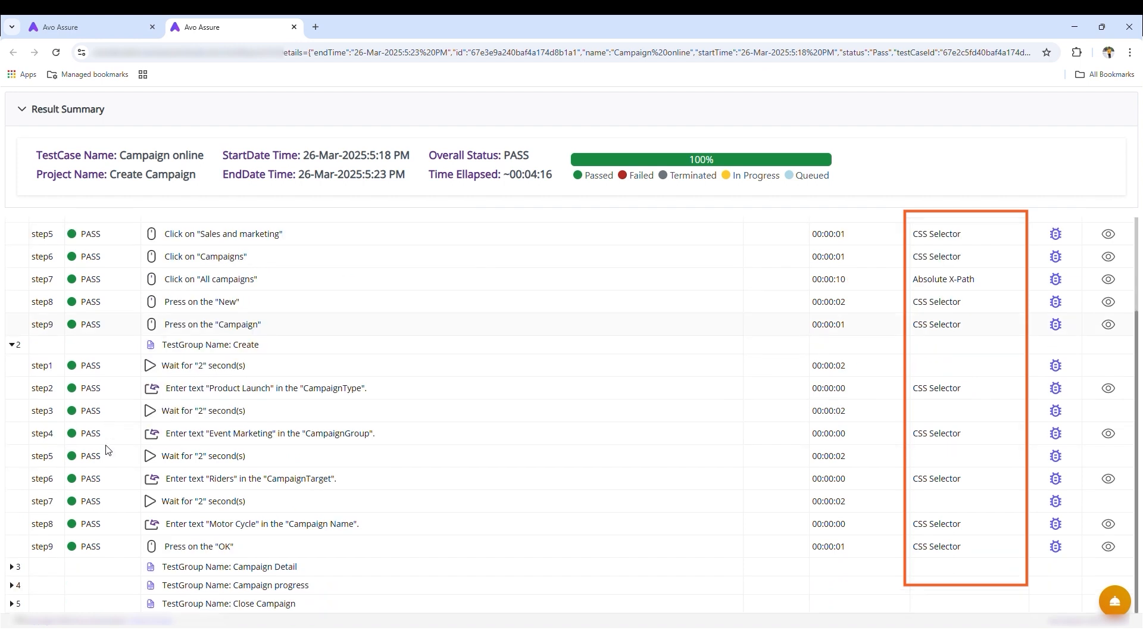
{"action": "left_click", "coordinate": [10, 568]}
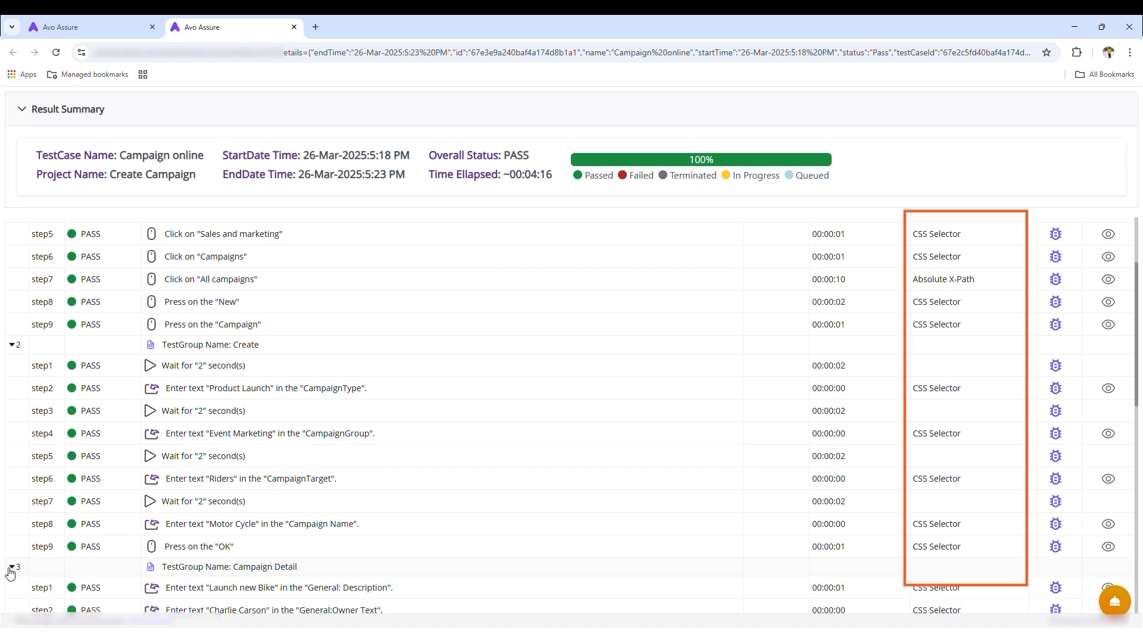
{"action": "scroll", "coordinate": [107, 540], "scroll_direction": "down", "scroll_amount": 10}
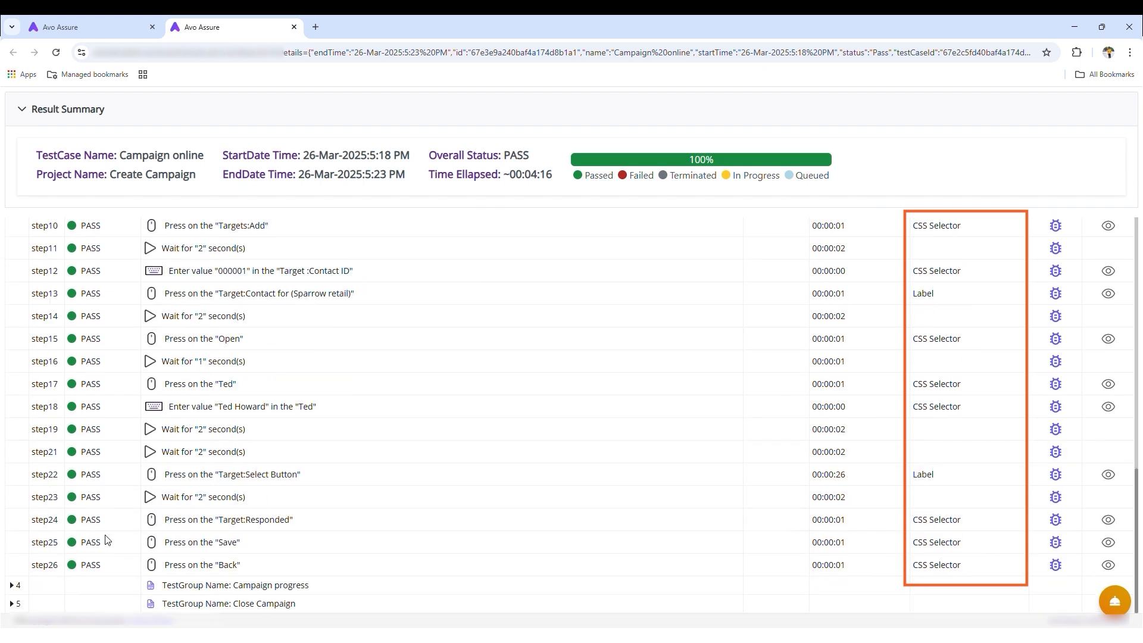
{"action": "left_click", "coordinate": [12, 586]}
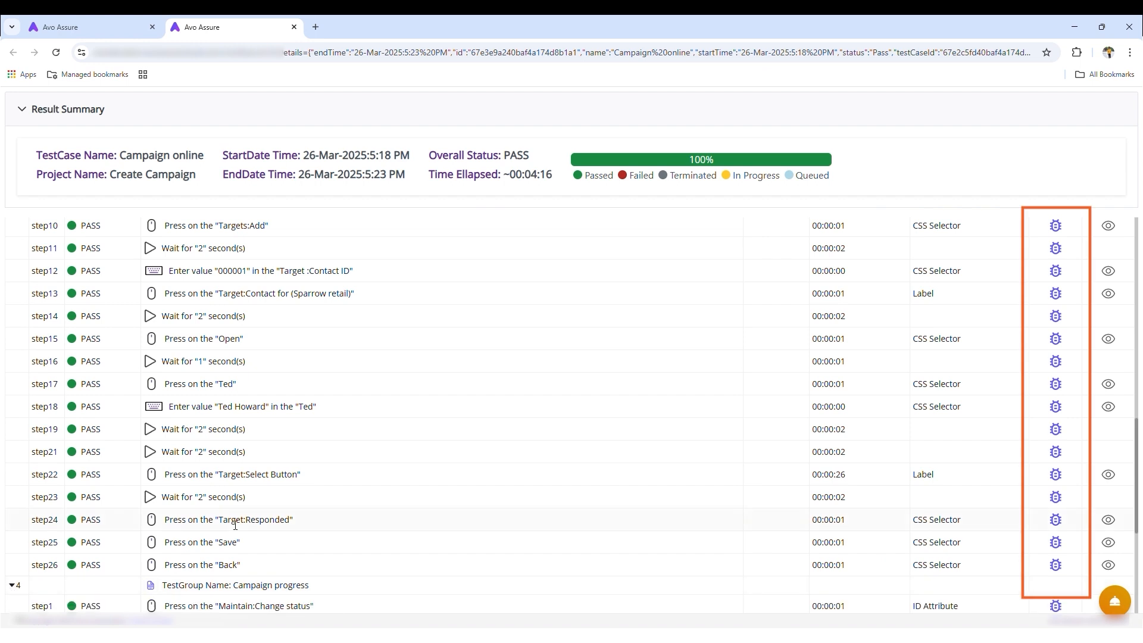
{"action": "scroll", "coordinate": [235, 525], "scroll_direction": "down", "scroll_amount": 5}
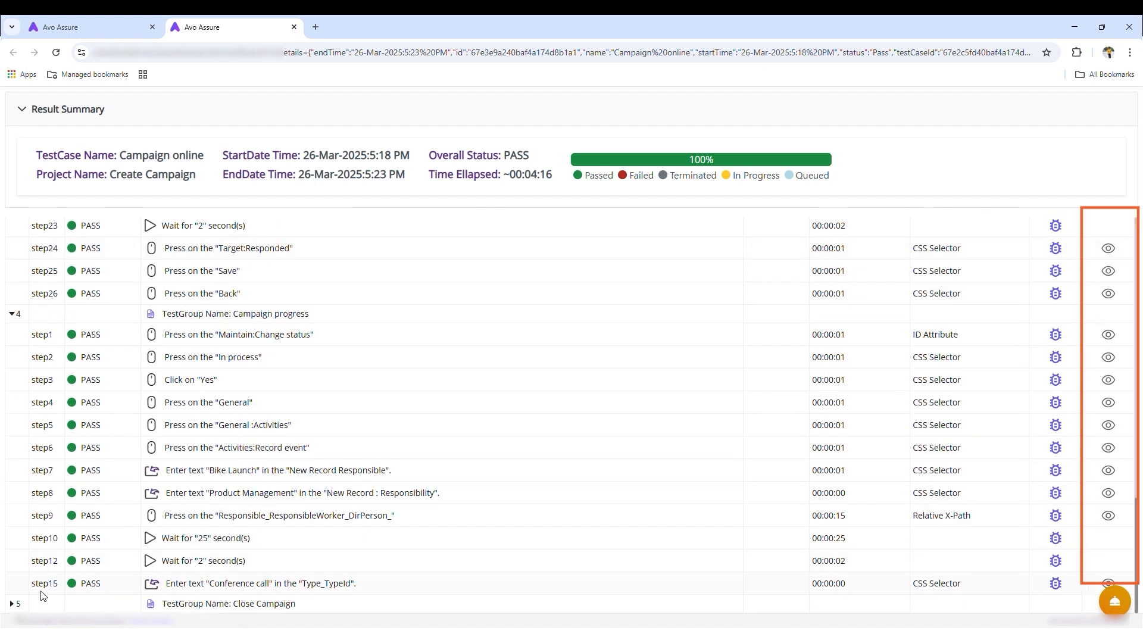
{"action": "left_click", "coordinate": [11, 604]}
{"action": "scroll", "coordinate": [258, 503], "scroll_direction": "down", "scroll_amount": 6}
{"action": "scroll", "coordinate": [258, 504], "scroll_direction": "up", "scroll_amount": 15}
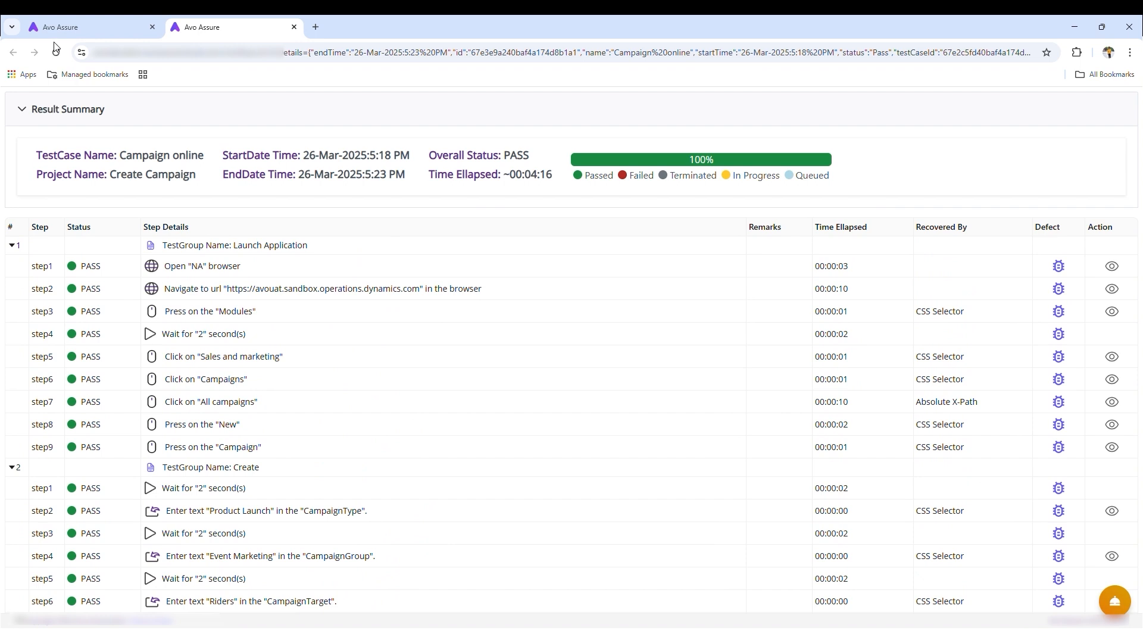
- Return to the Run No: 1 details and download the Campaign online report as PDF with Screenshots
{"action": "left_click", "coordinate": [65, 30]}
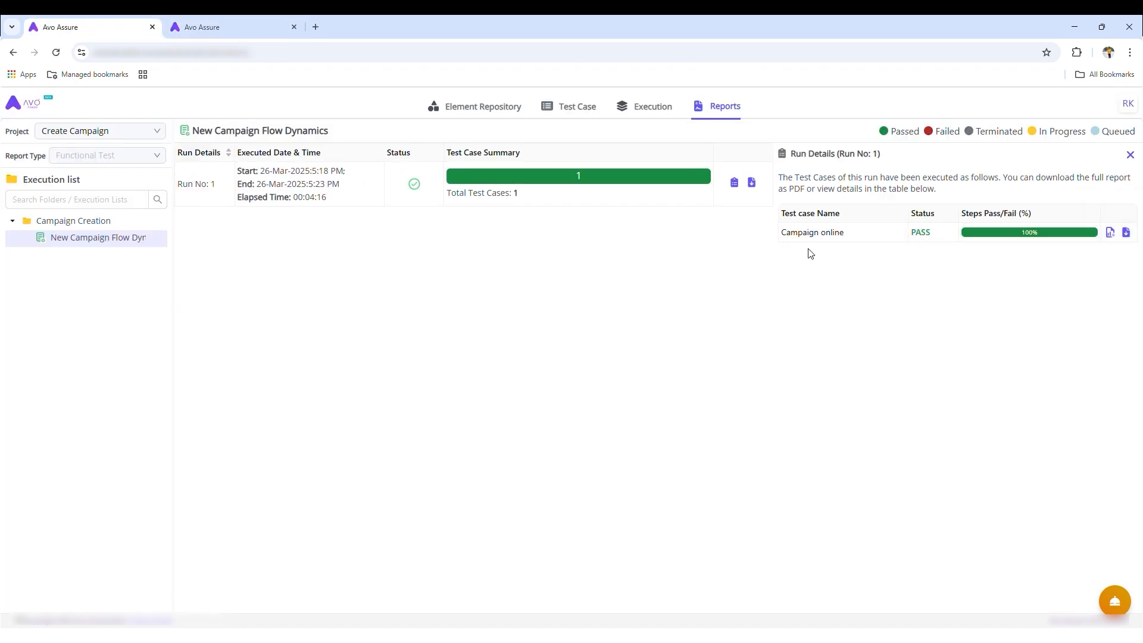
{"action": "left_click", "coordinate": [1127, 235]}
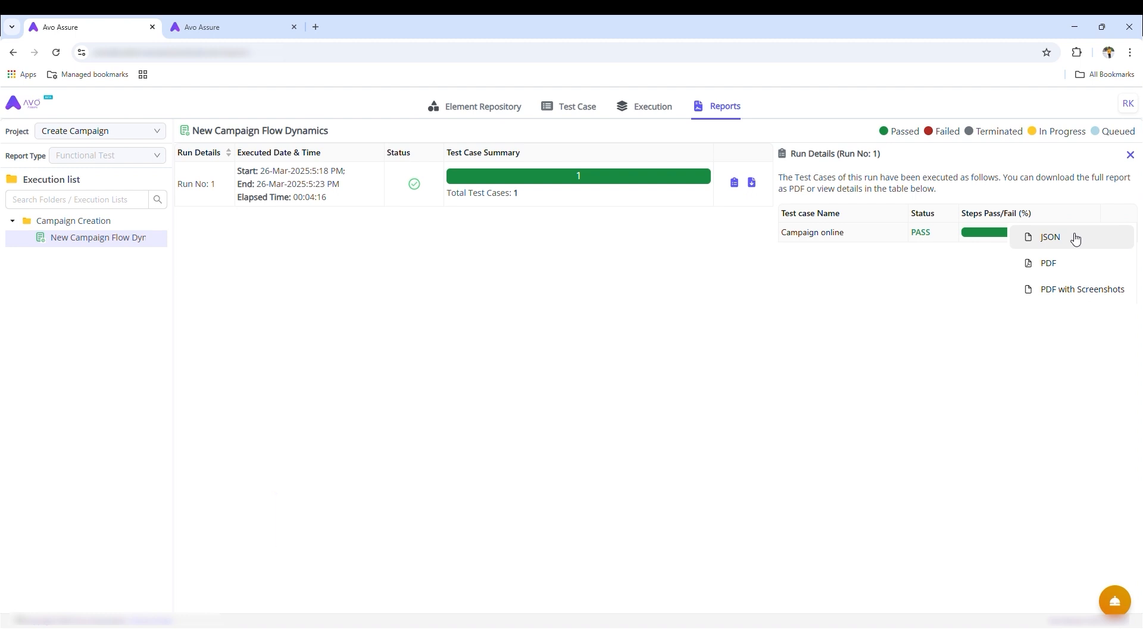
{"action": "left_click", "coordinate": [1081, 288]}
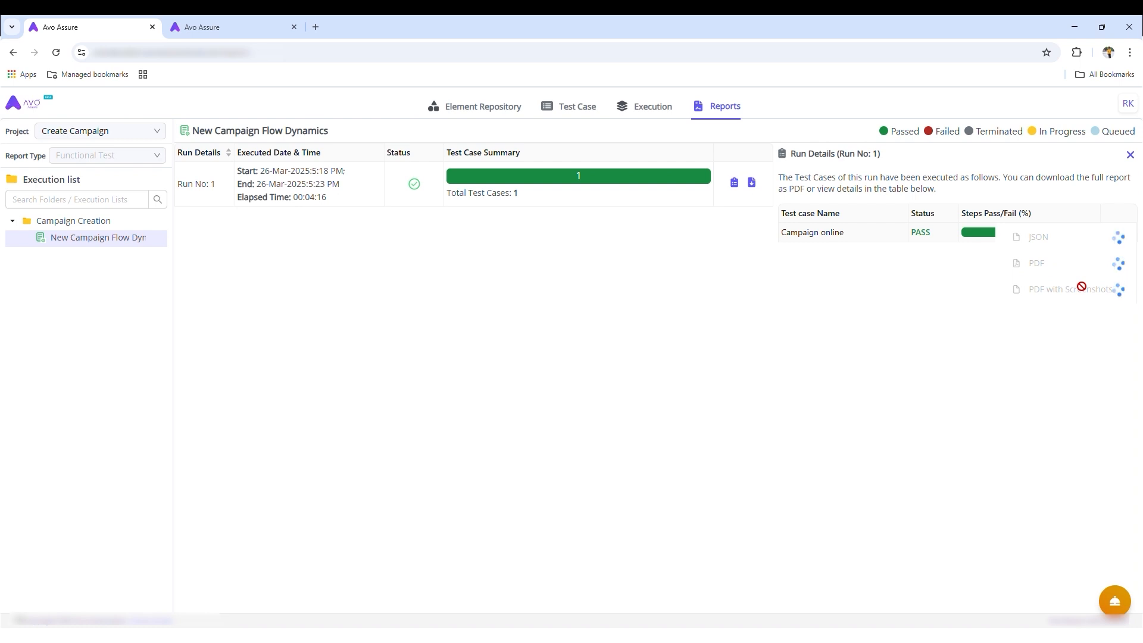